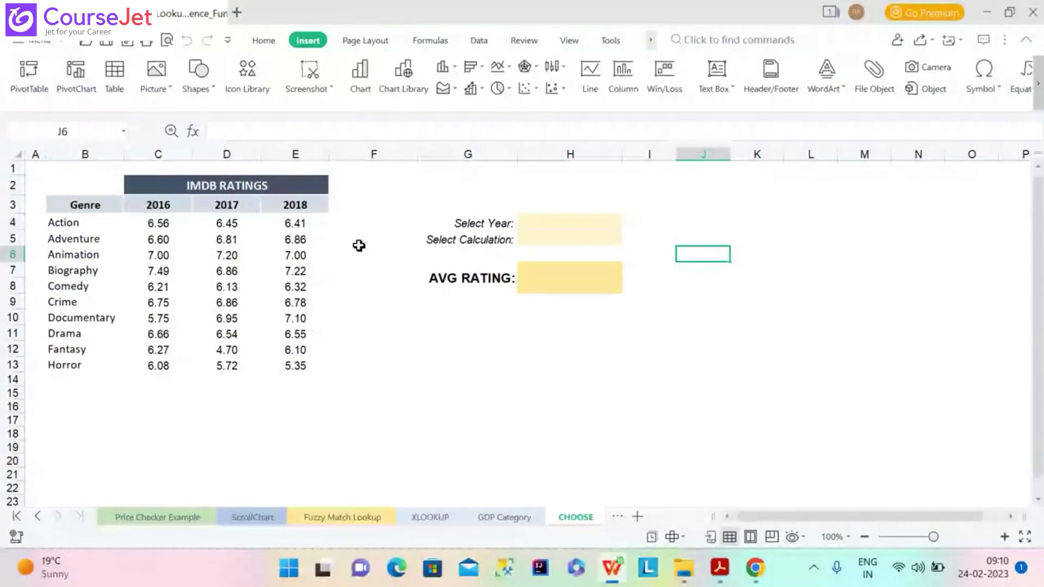
Enter =CHOOSE(1,2016,2017,2018) in the Select Year cell H4.
click(580, 228)
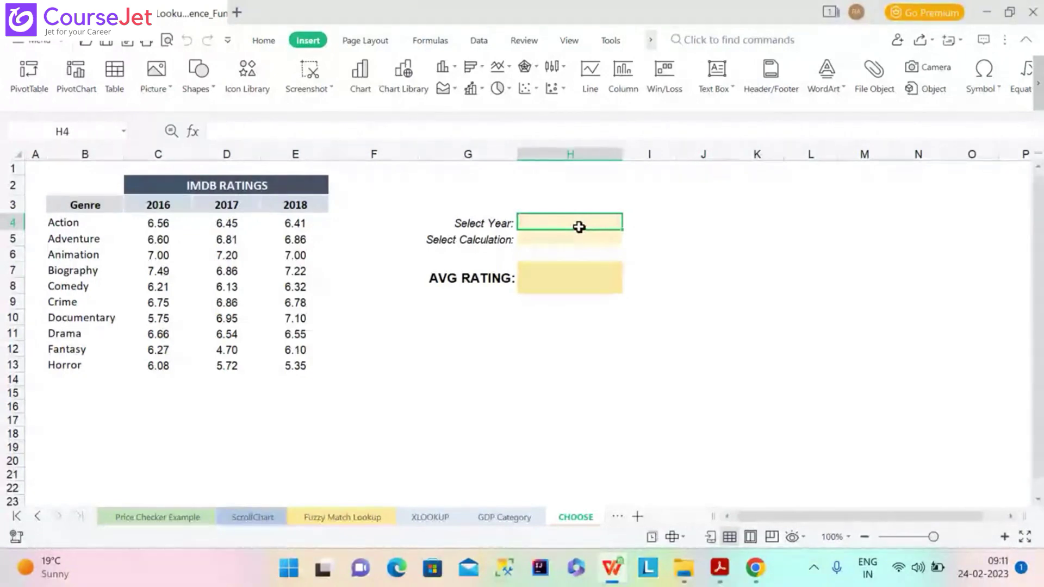
text(=)
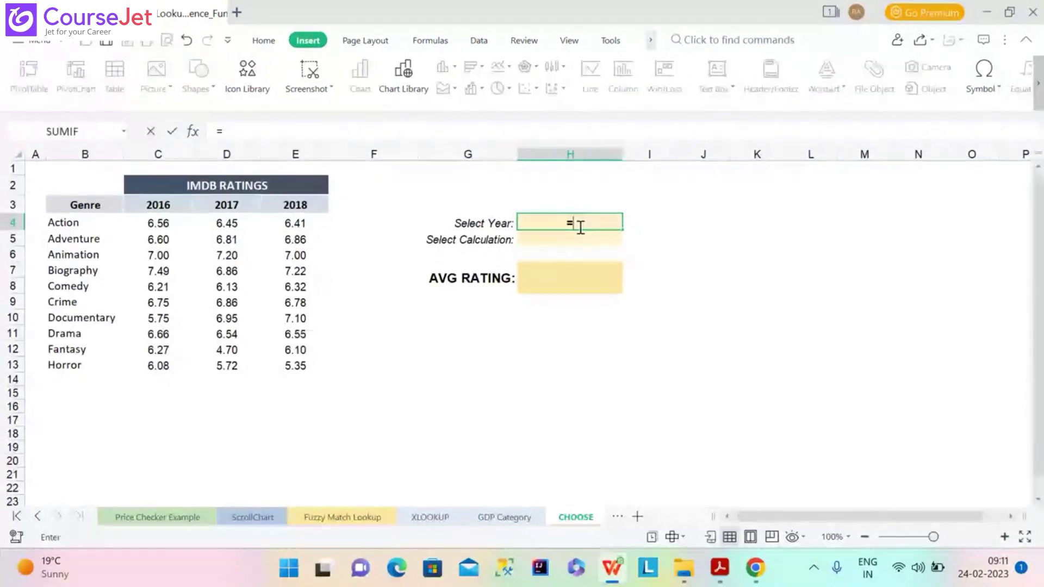
text(CHOO)
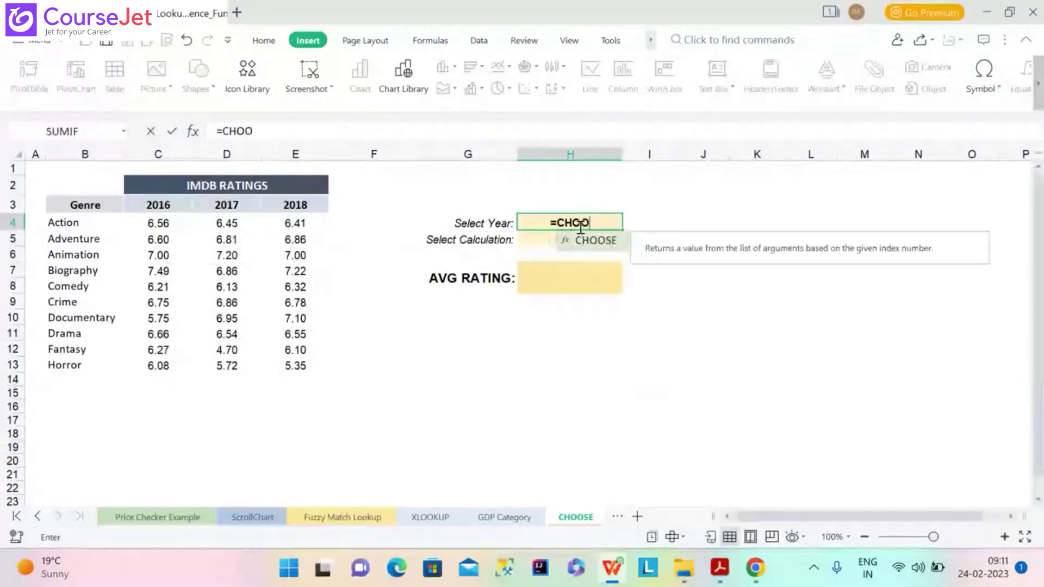
text(SE()
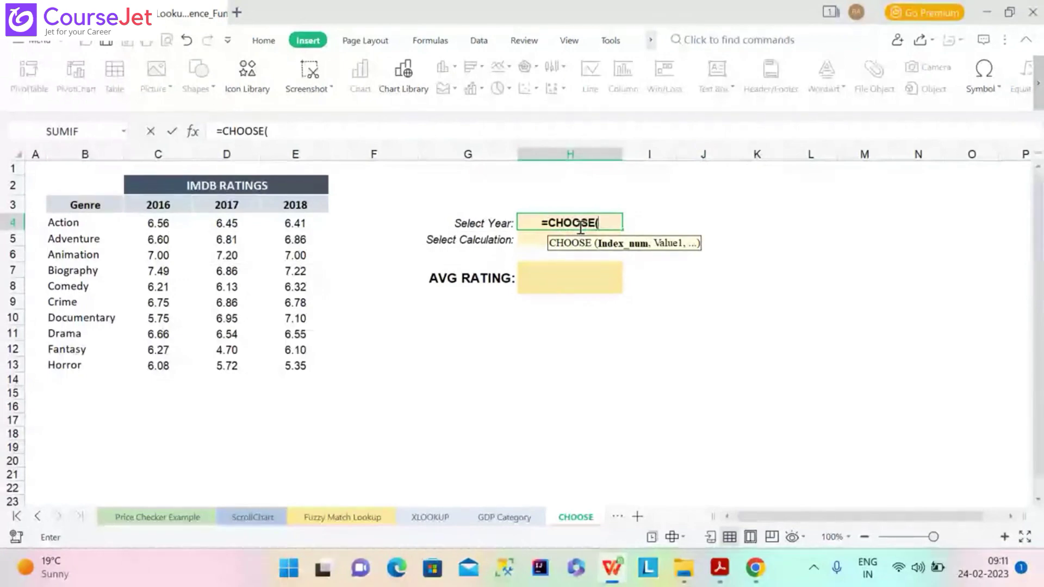
text(1,)
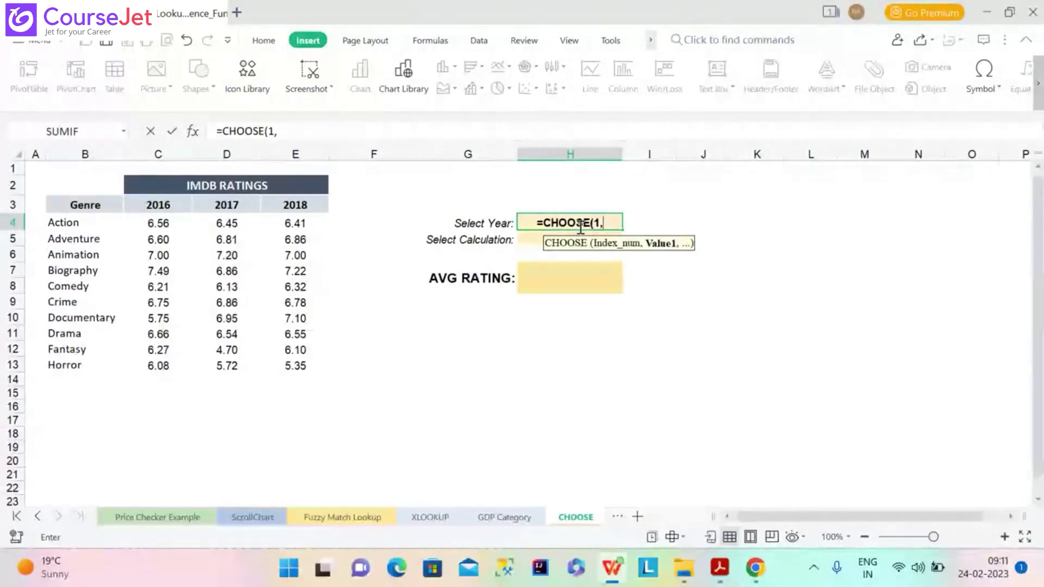
text(20)
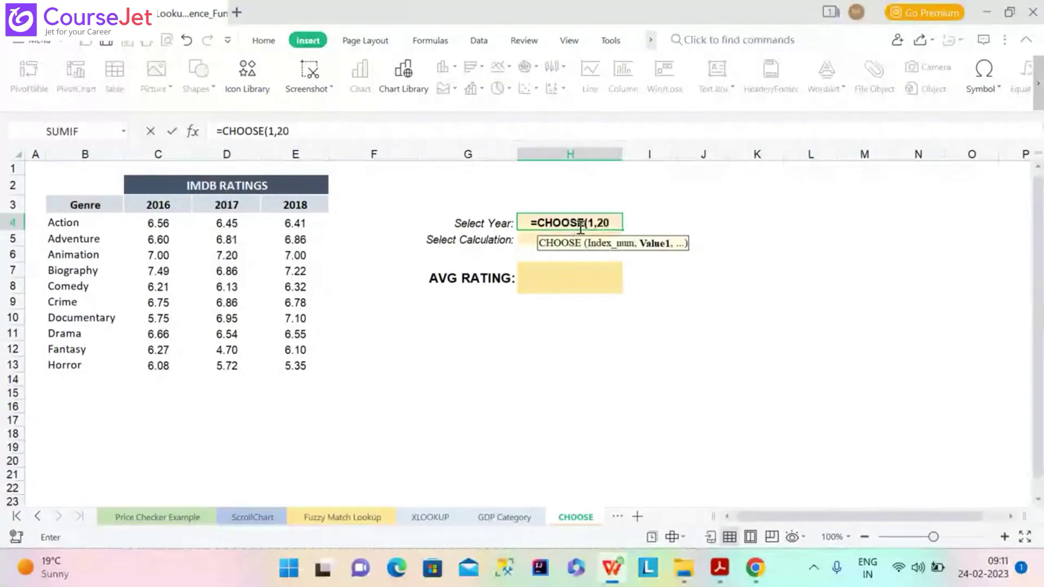
text(16)
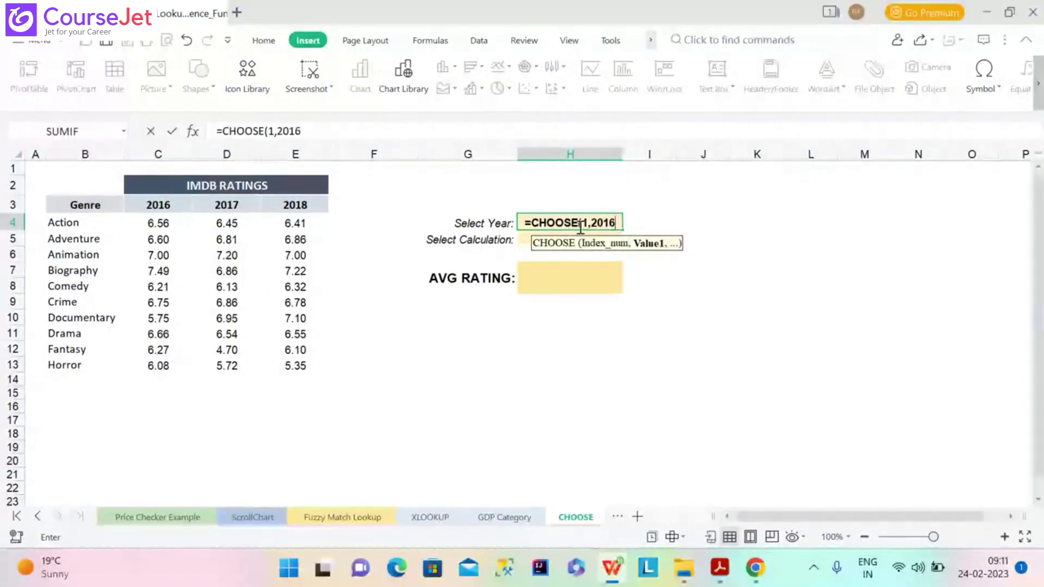
text(,201)
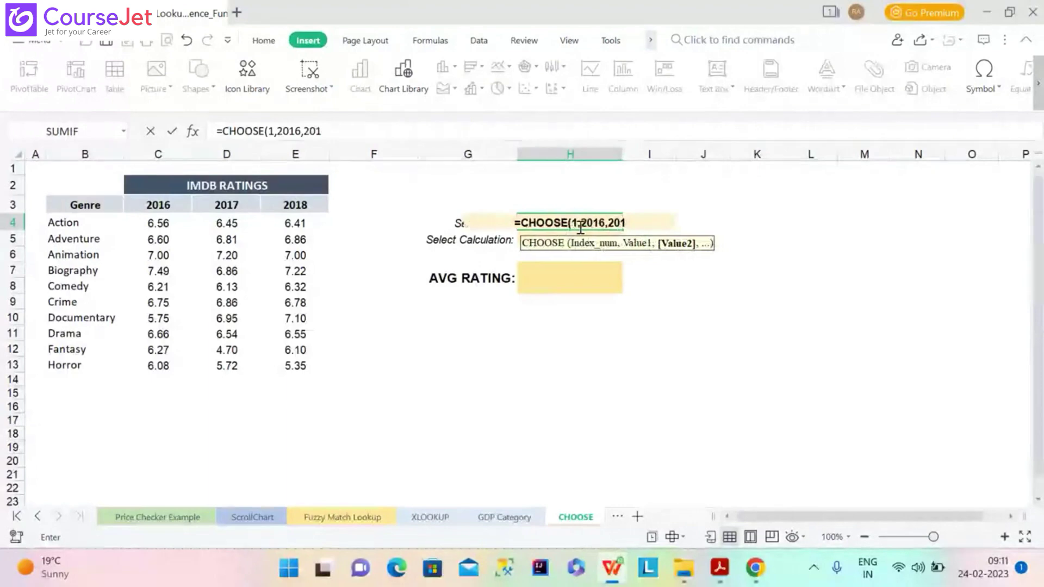
text(7)
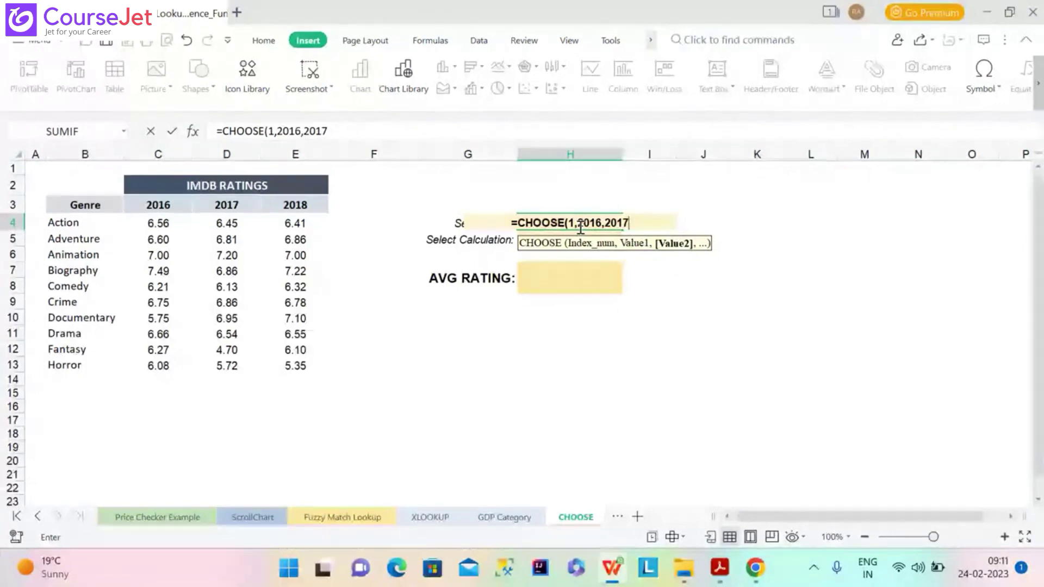
text(,2)
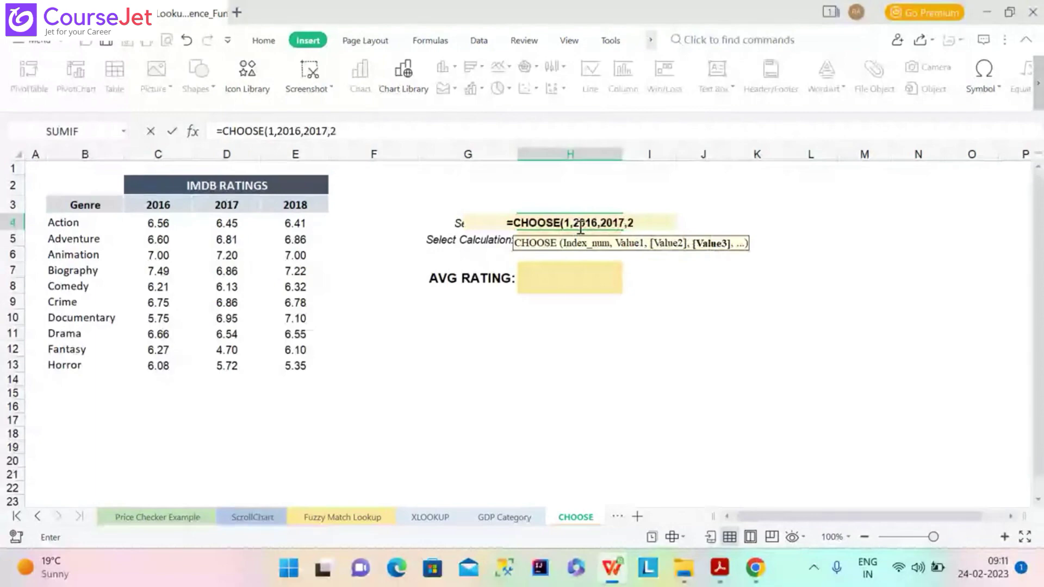
text(018)
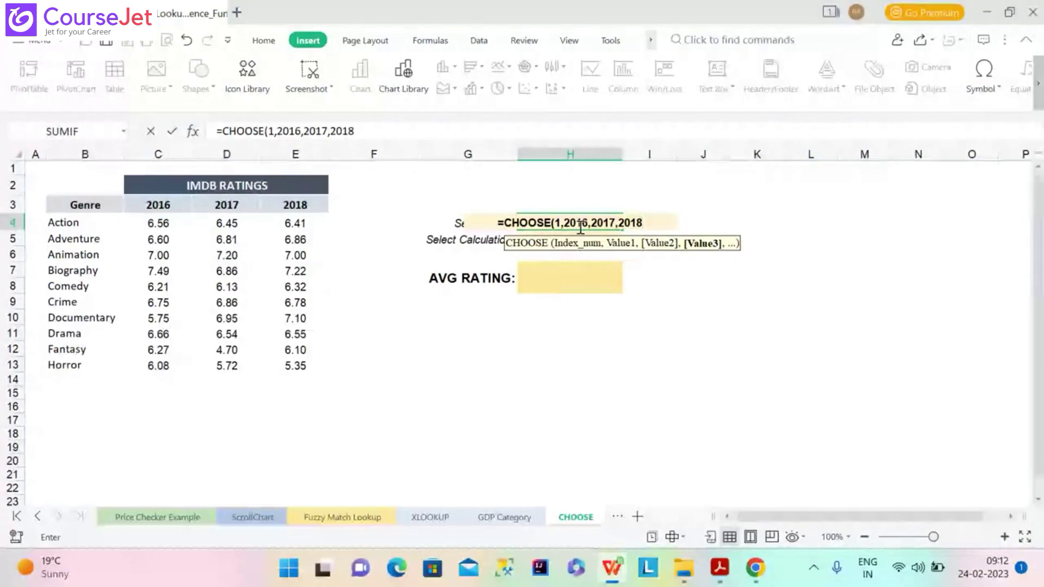
text())
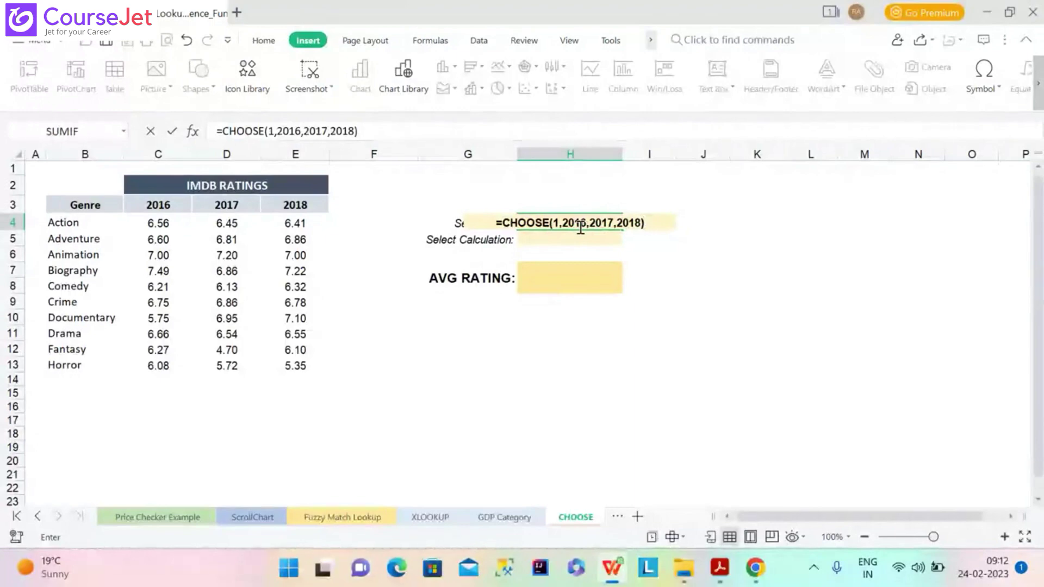
key(Return)
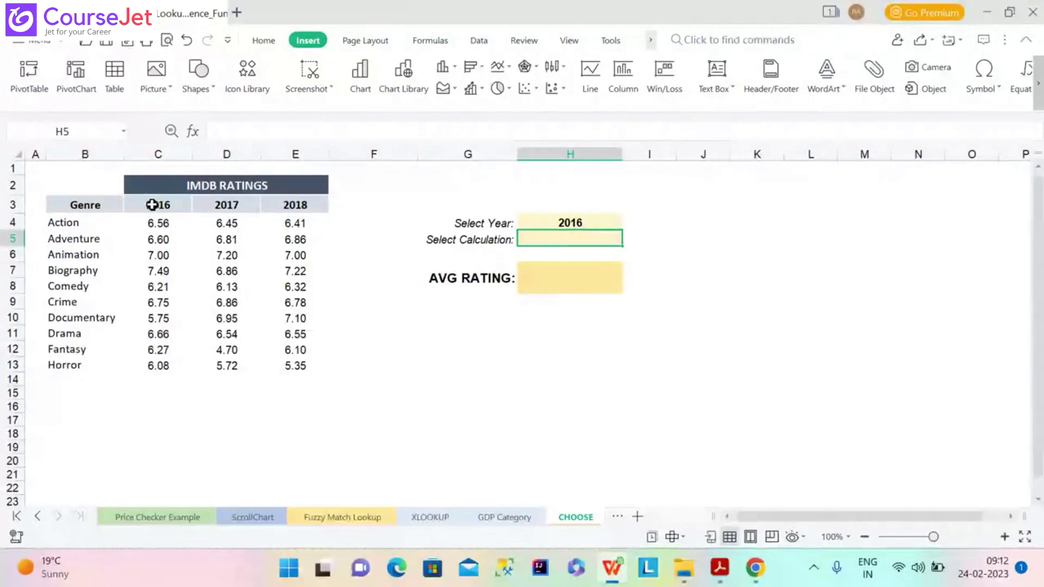
Change the index number of the CHOOSE formula in H4 to 2, and clear the cell.
click(551, 220)
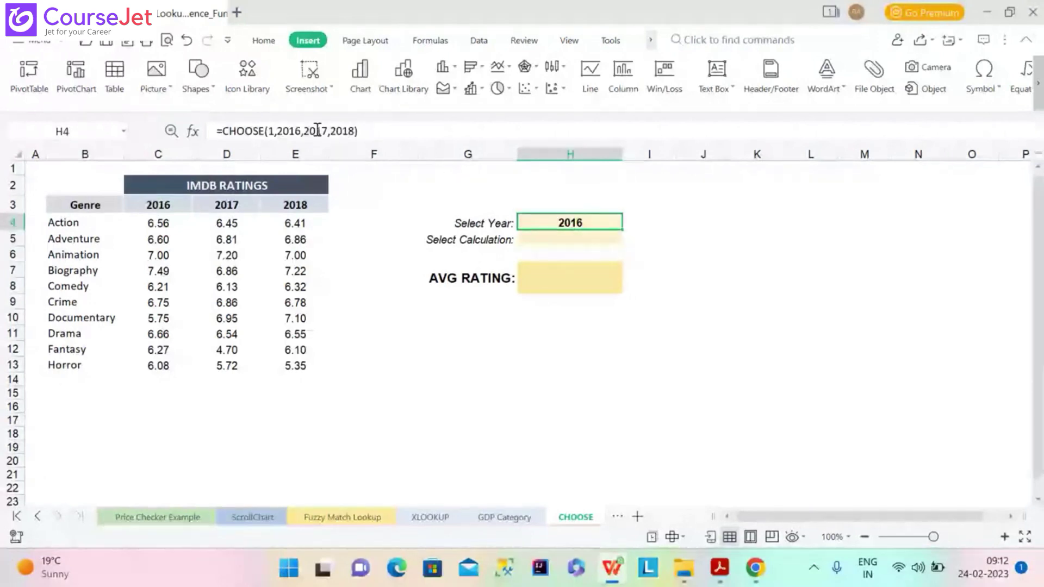
click(275, 131)
key(BackSpace)
text(2)
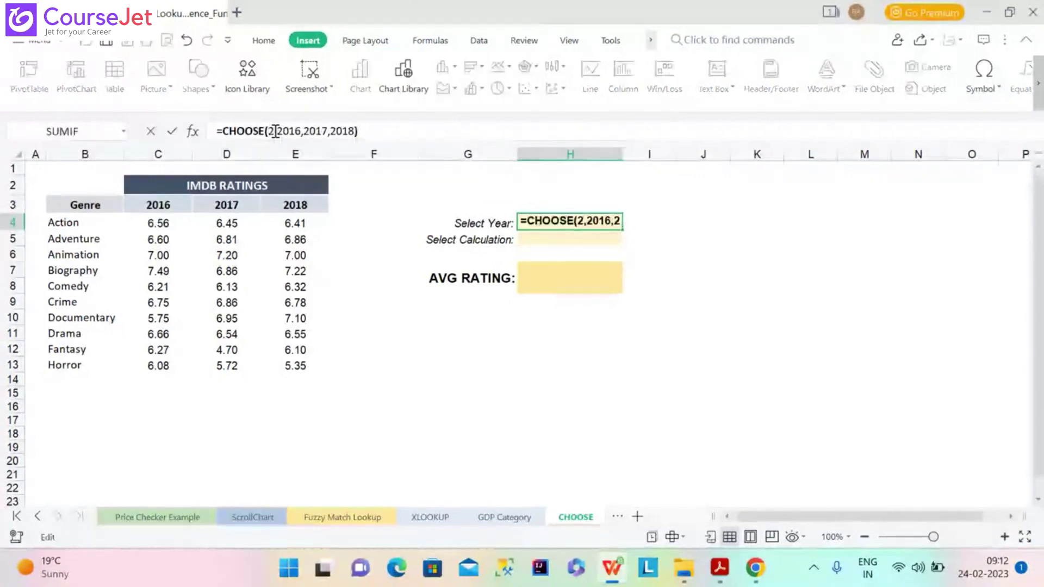
key(Return)
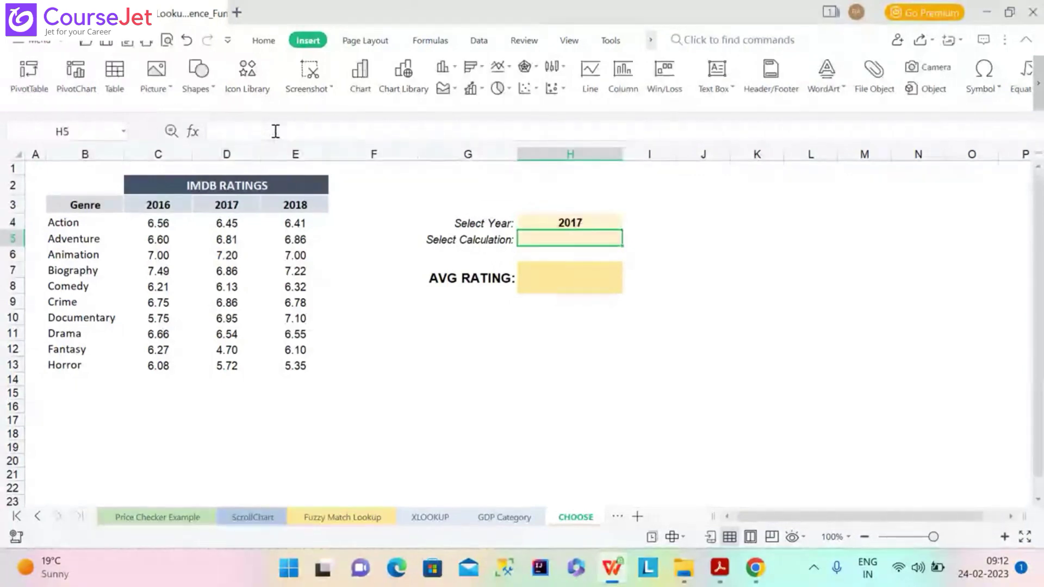
click(557, 224)
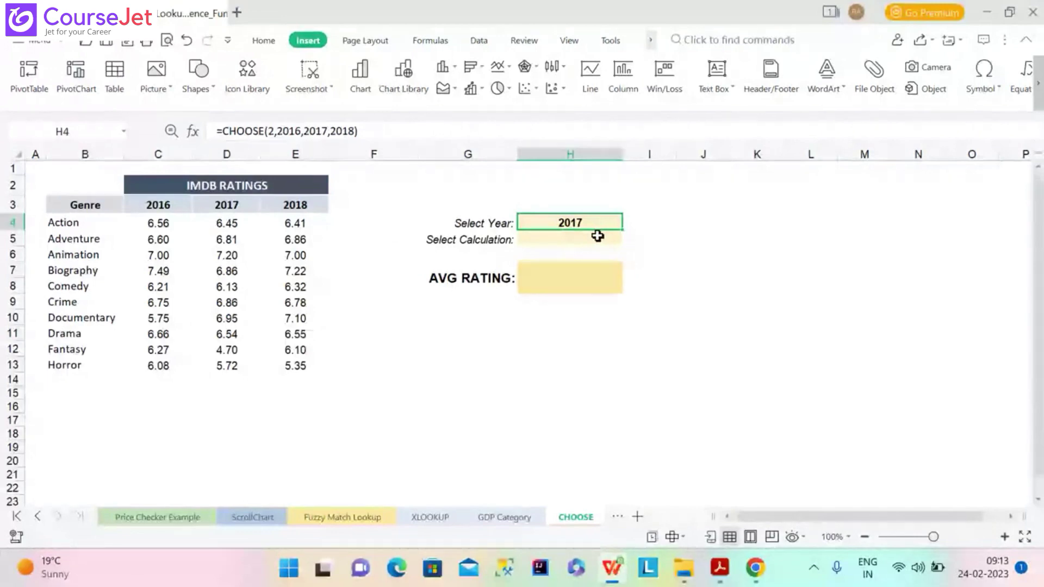
key(Delete)
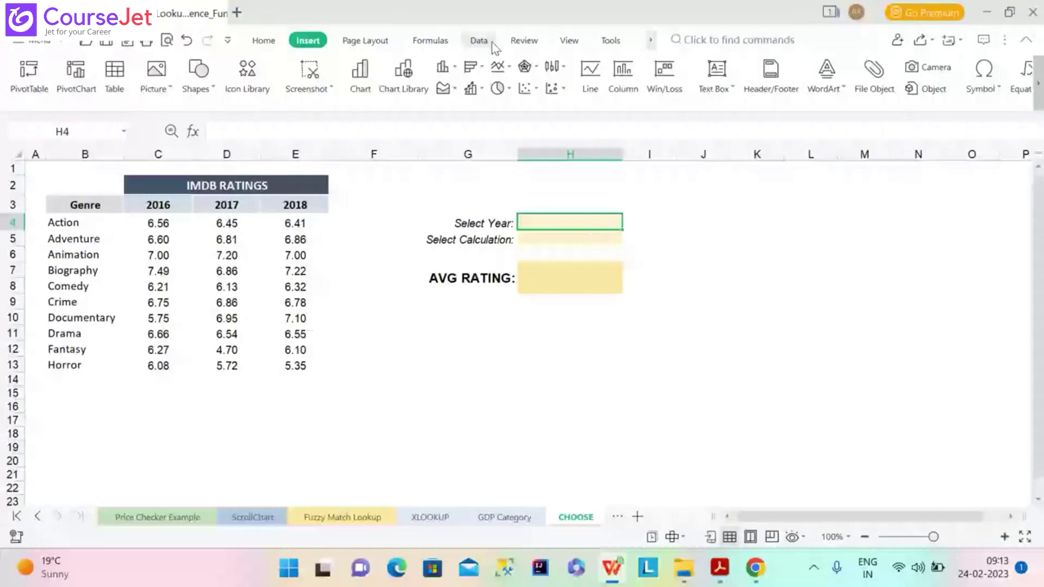
Add list data validation to H4 using the year headers C3:E3 as source, and choose 2016 as the year.
click(478, 41)
click(541, 87)
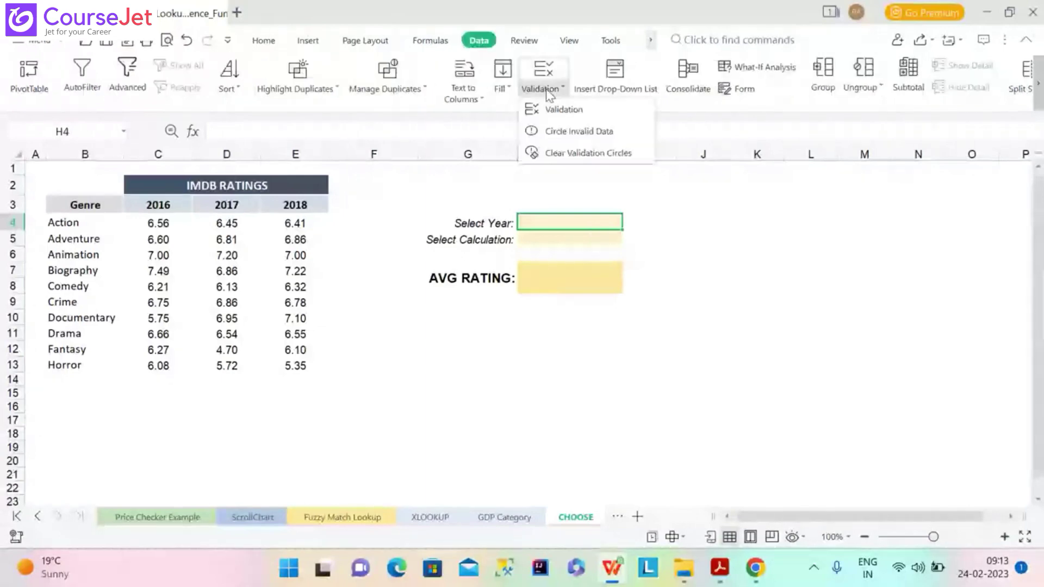
click(562, 110)
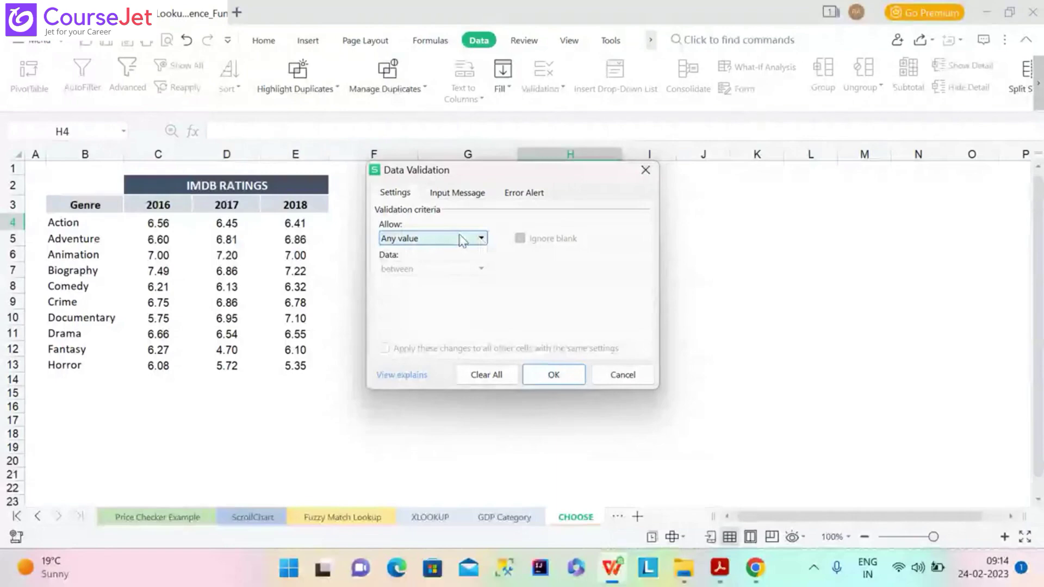
click(462, 240)
click(412, 300)
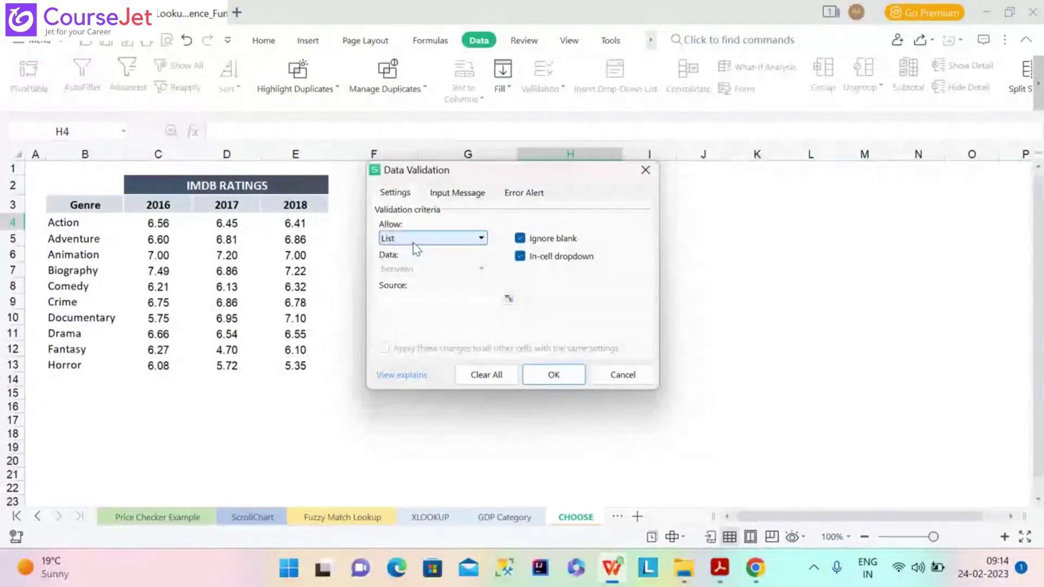
click(509, 299)
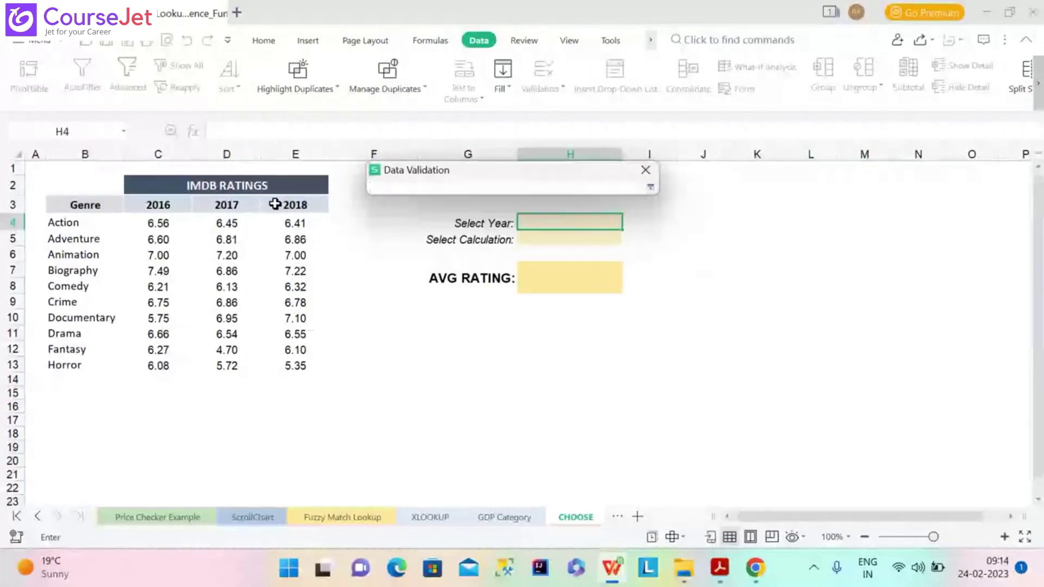
click(156, 201)
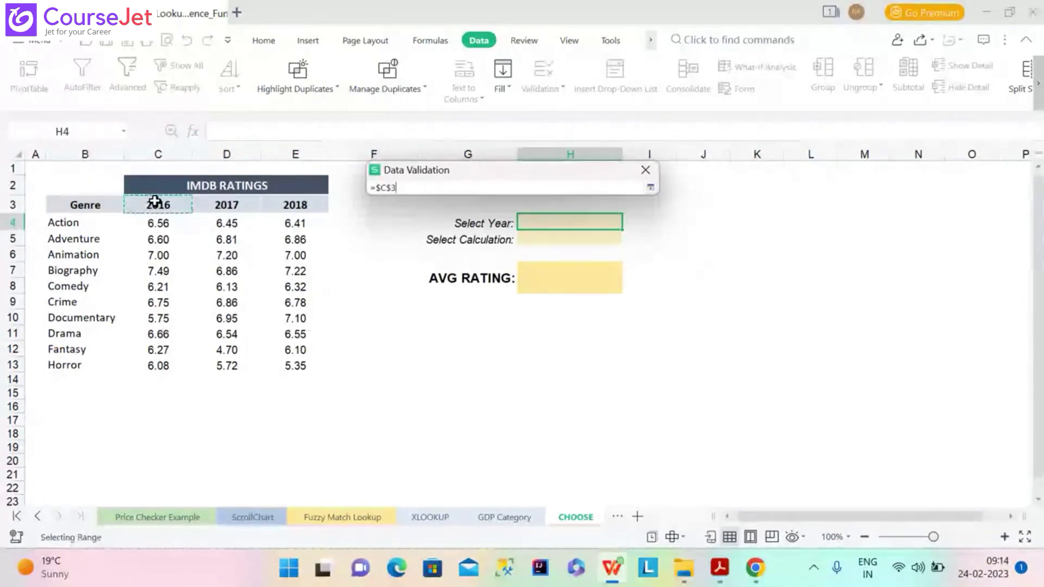
key(shift+Right)
key(shift+Right)
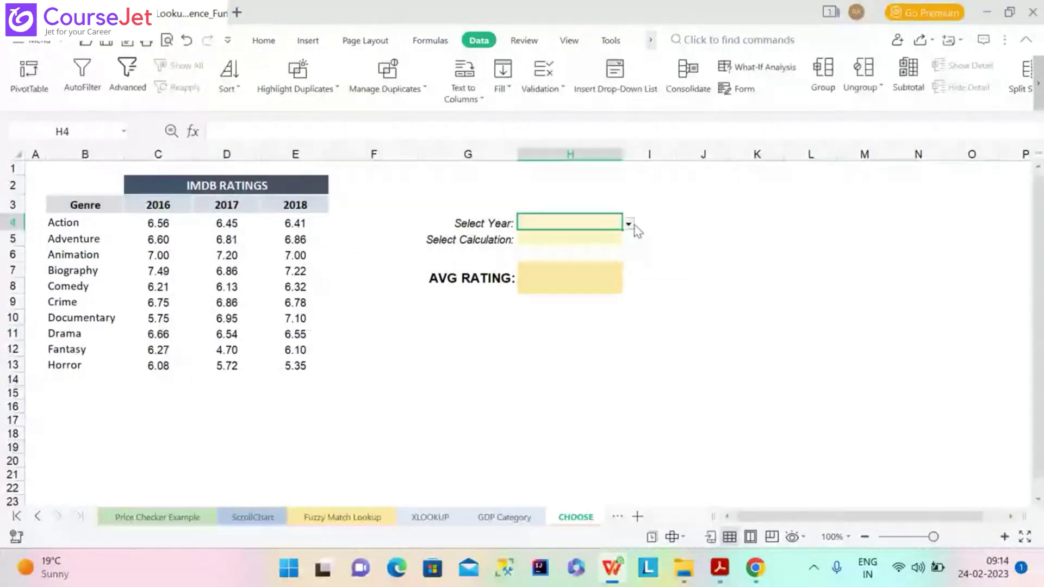
click(629, 224)
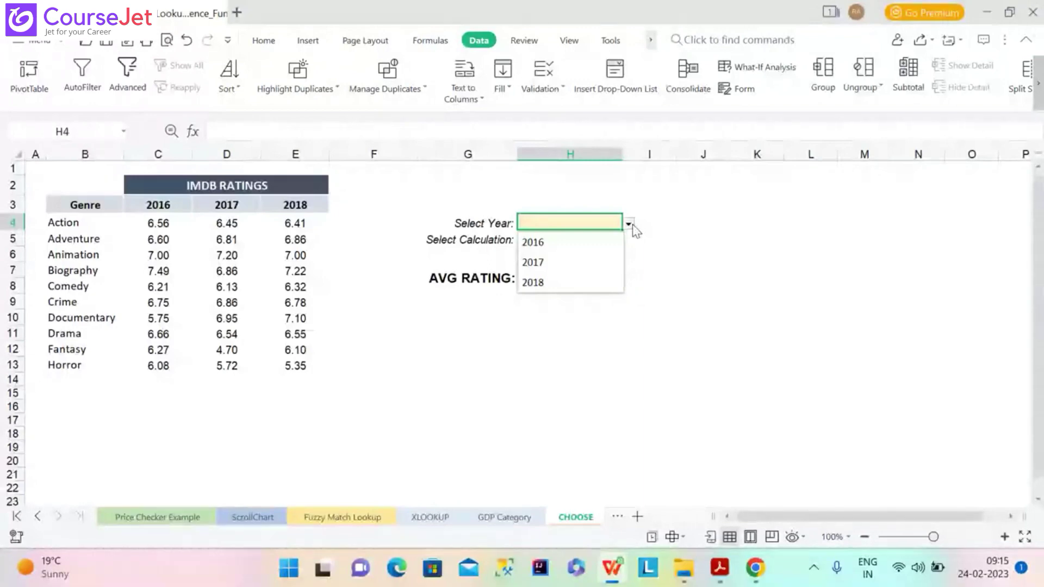
click(593, 247)
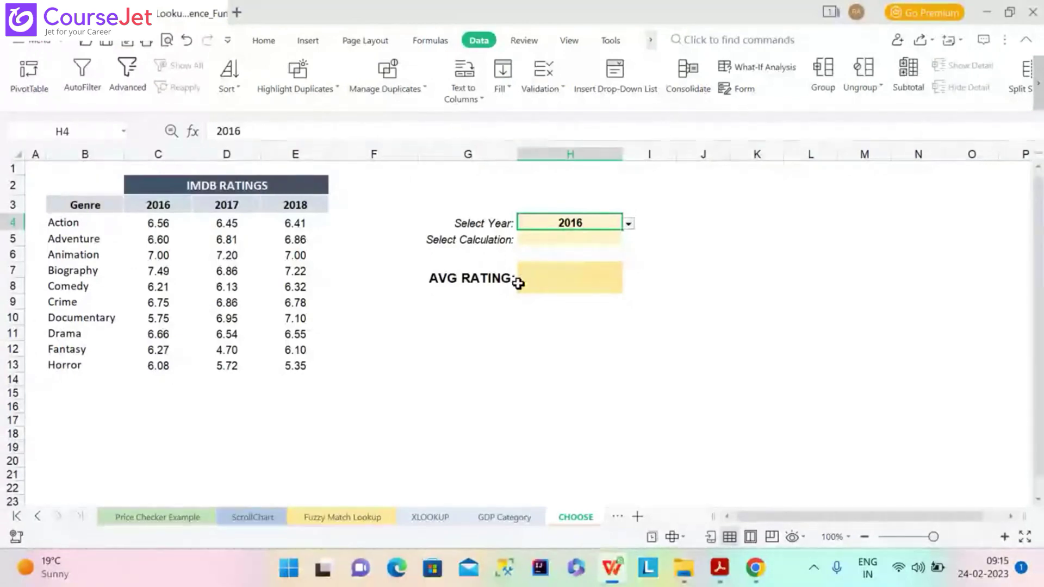
Enter =AVERAGE(C4:C13) in the AVG RATING cell H7.
click(556, 279)
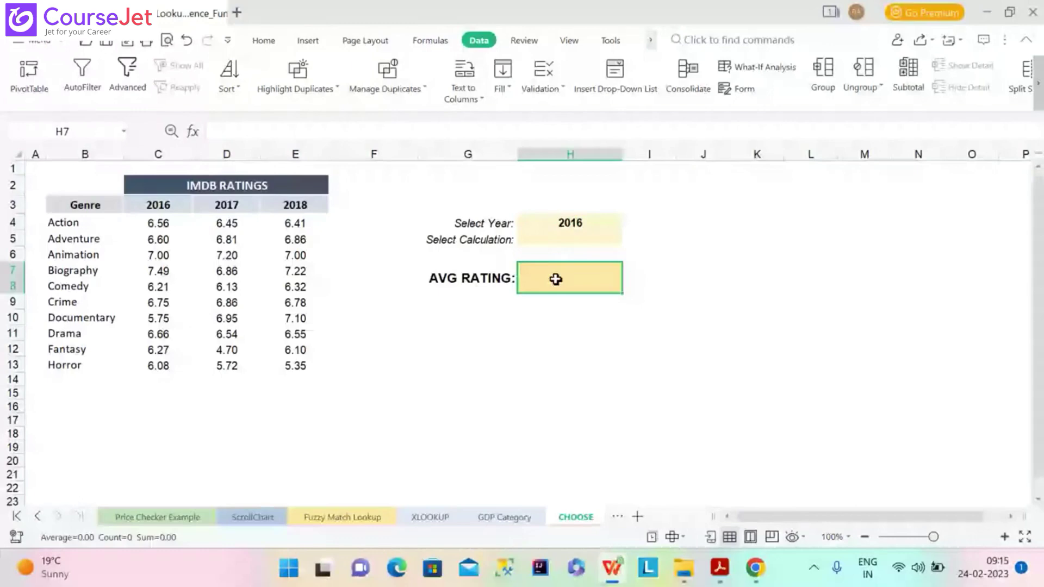
text(=AVERAGE())
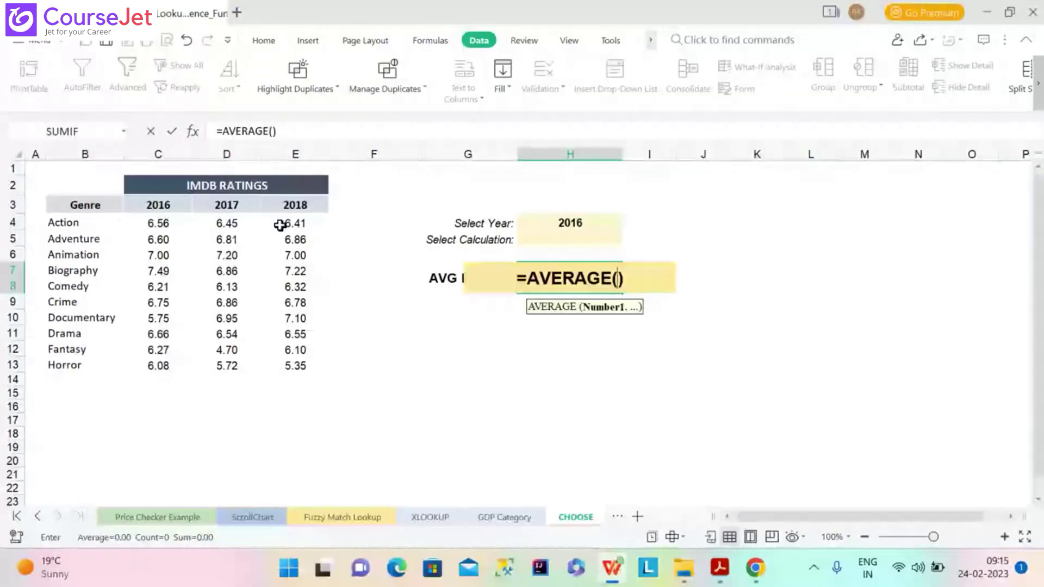
click(165, 223)
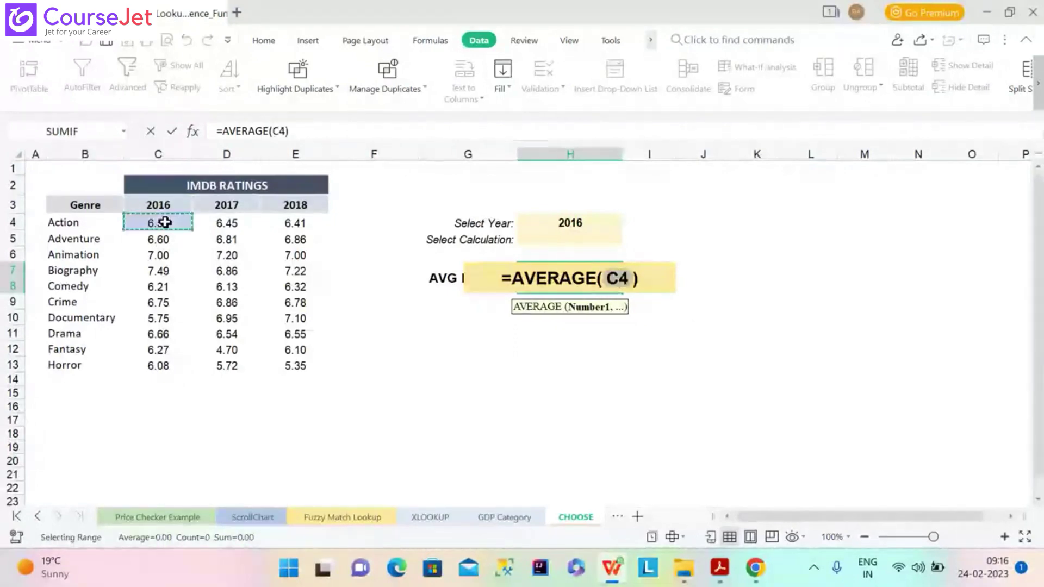
key(ctrl+shift+Down)
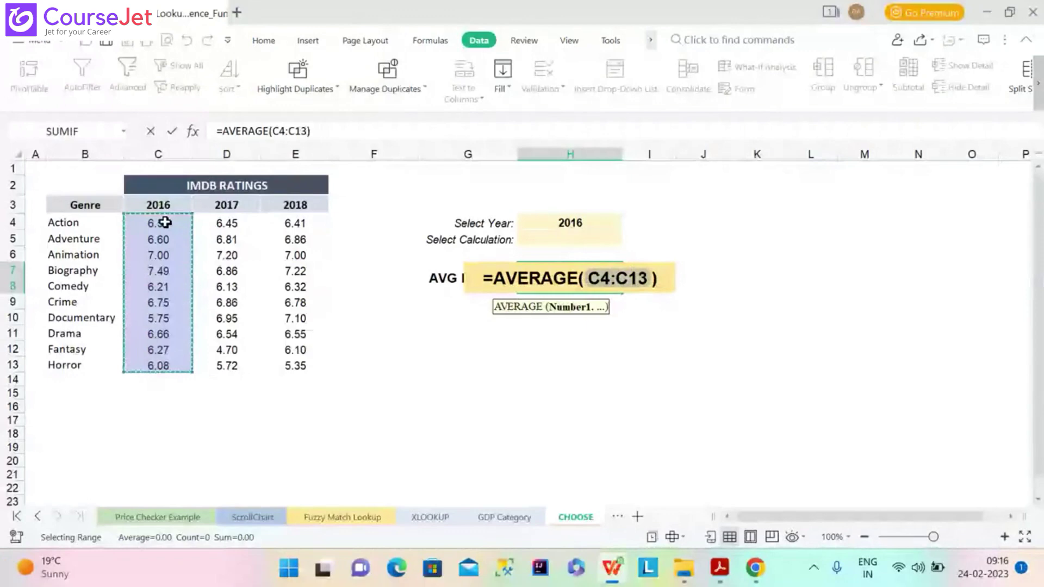
key(Return)
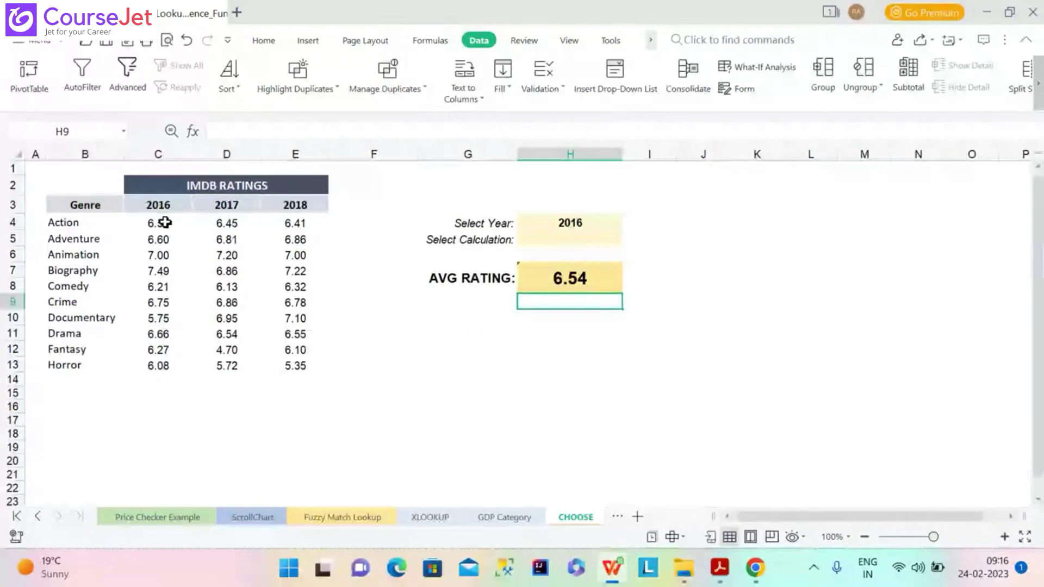
Check the average of the 2016 ratings in C4:C13 against the AVG RATING formula in H7.
click(165, 222)
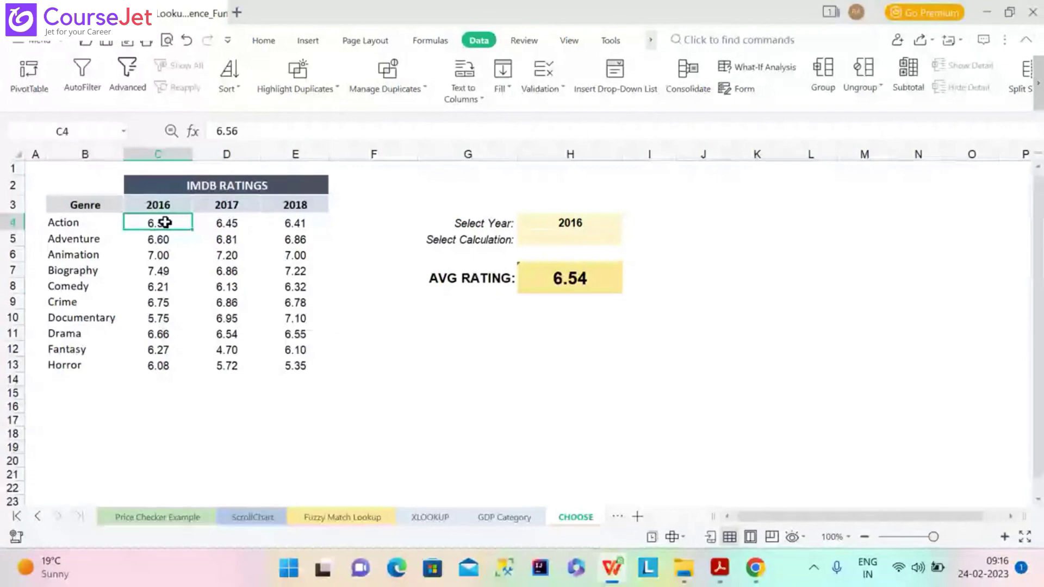
key(ctrl+shift+Down)
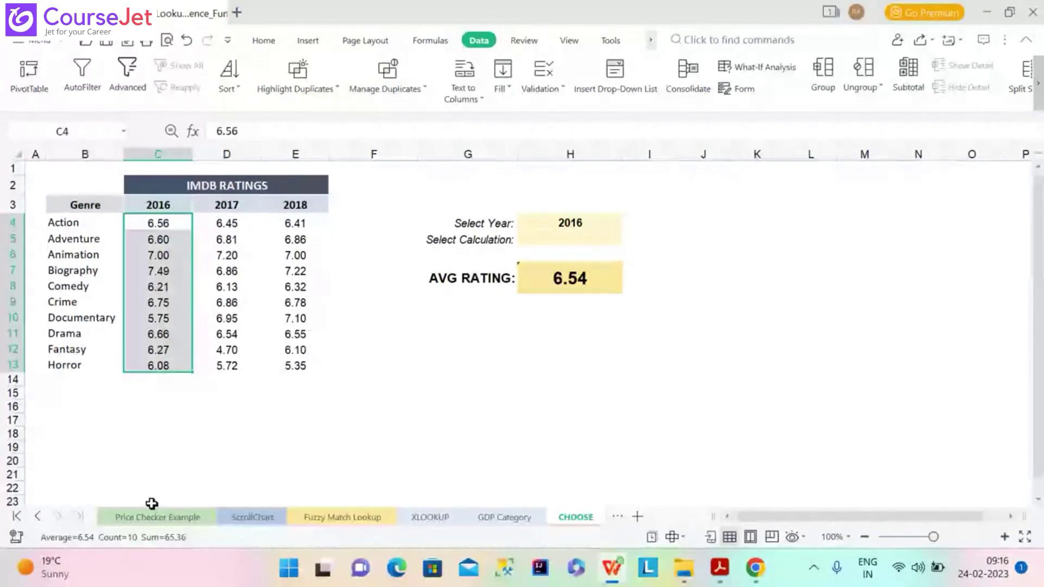
mouse_move(58, 549)
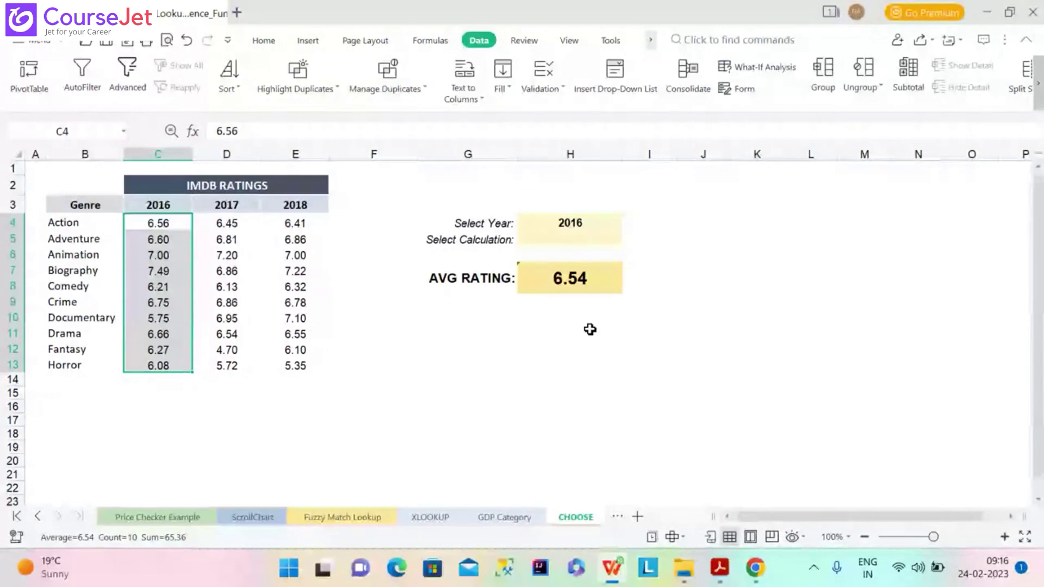
click(587, 271)
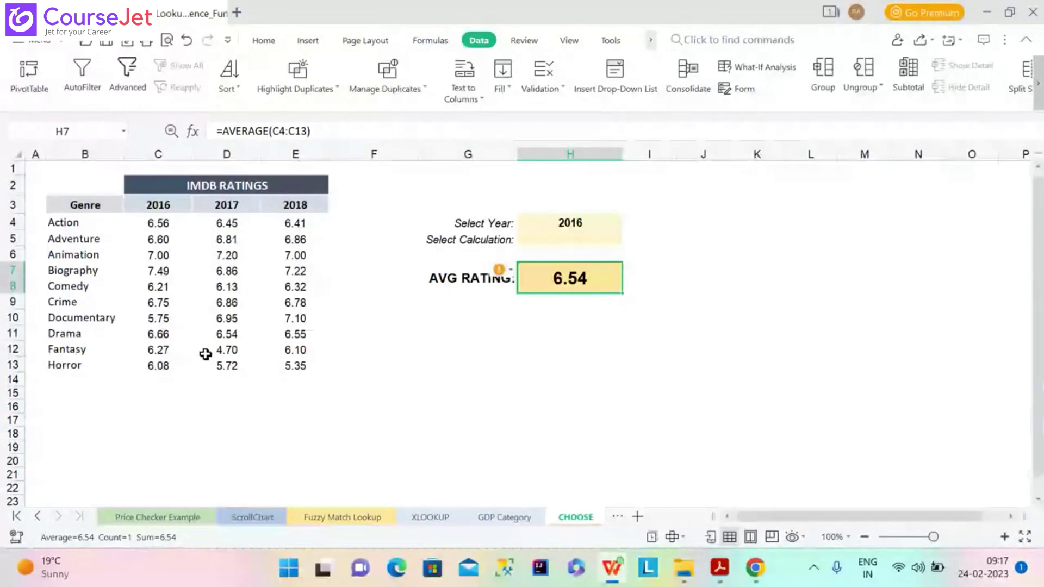
In the AVG RATING formula in H7, nest a CHOOSE function with index number 1 and C4:C13 as its first value.
click(274, 133)
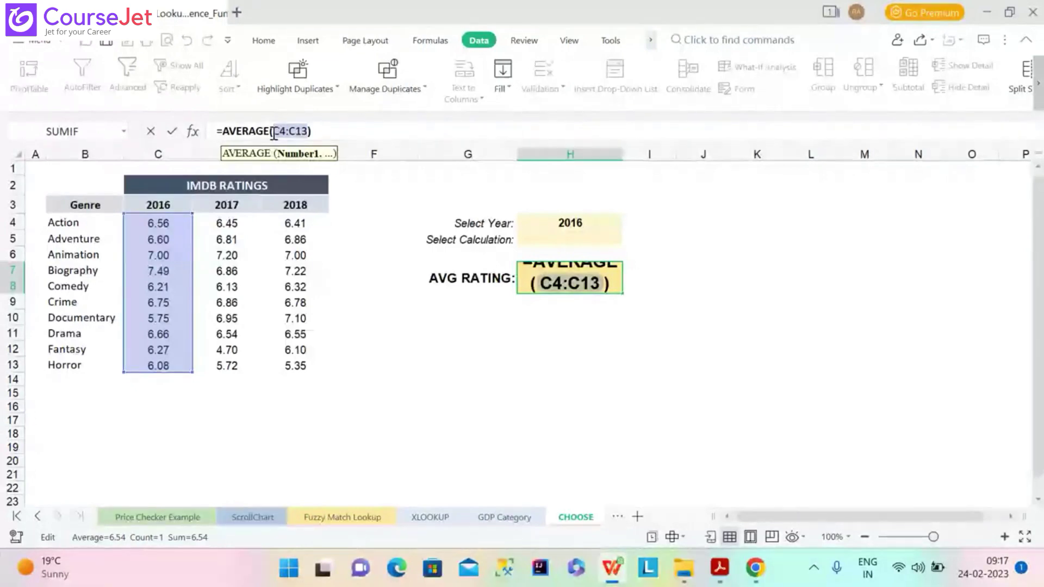
text(CHOOSEC)
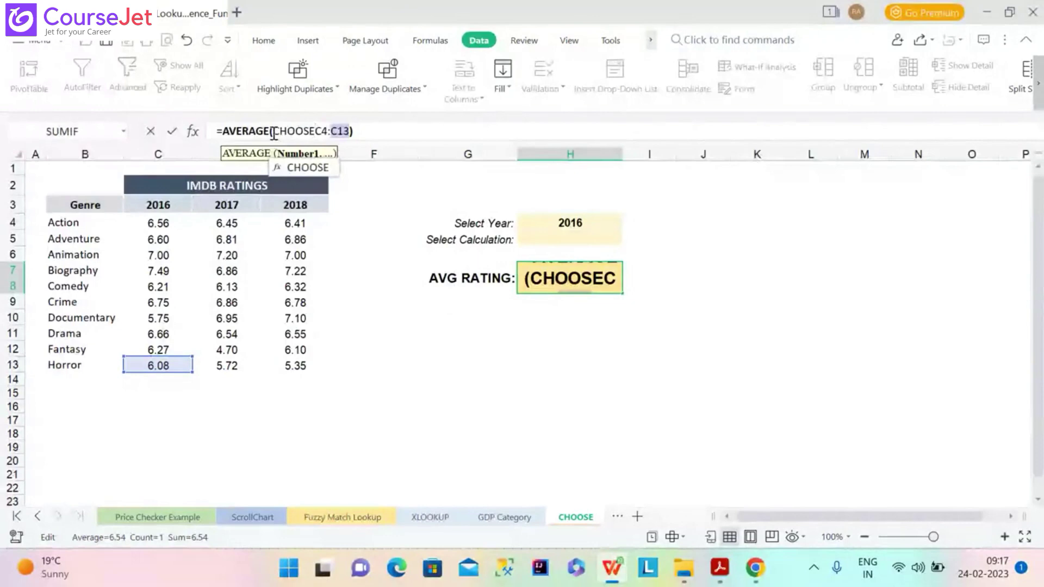
double_click(286, 169)
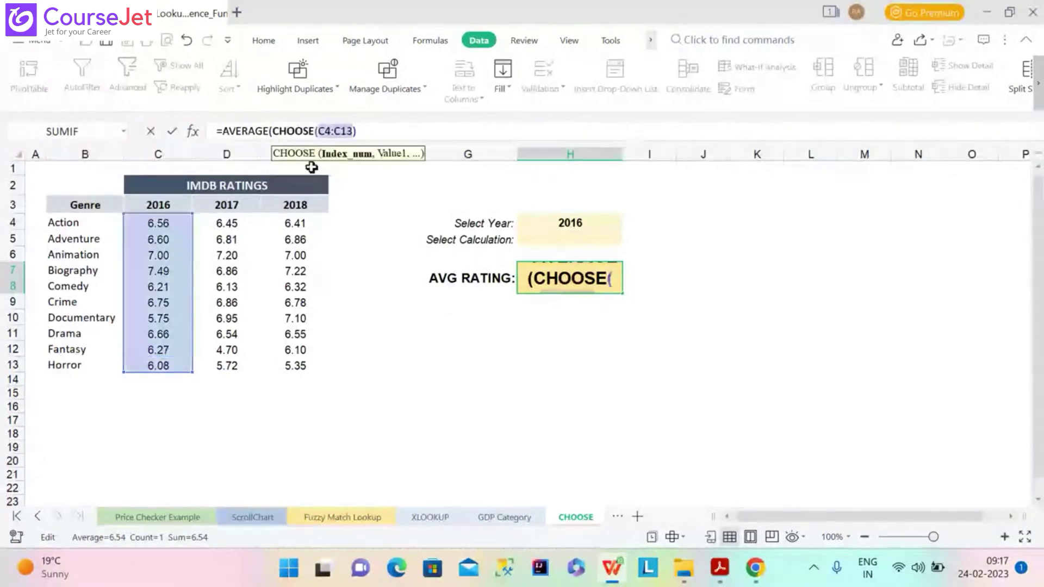
text(1)
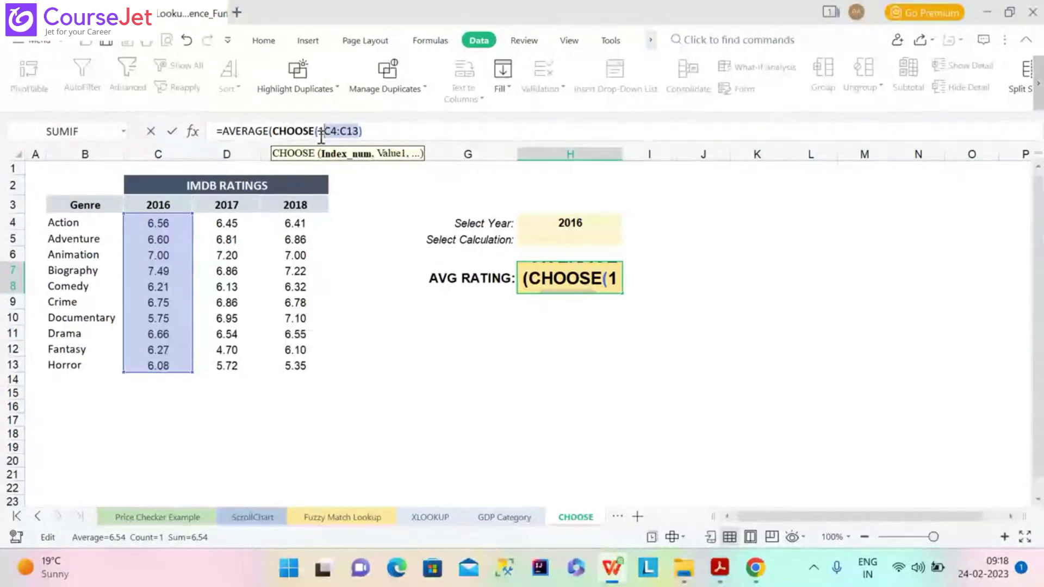
text(,)
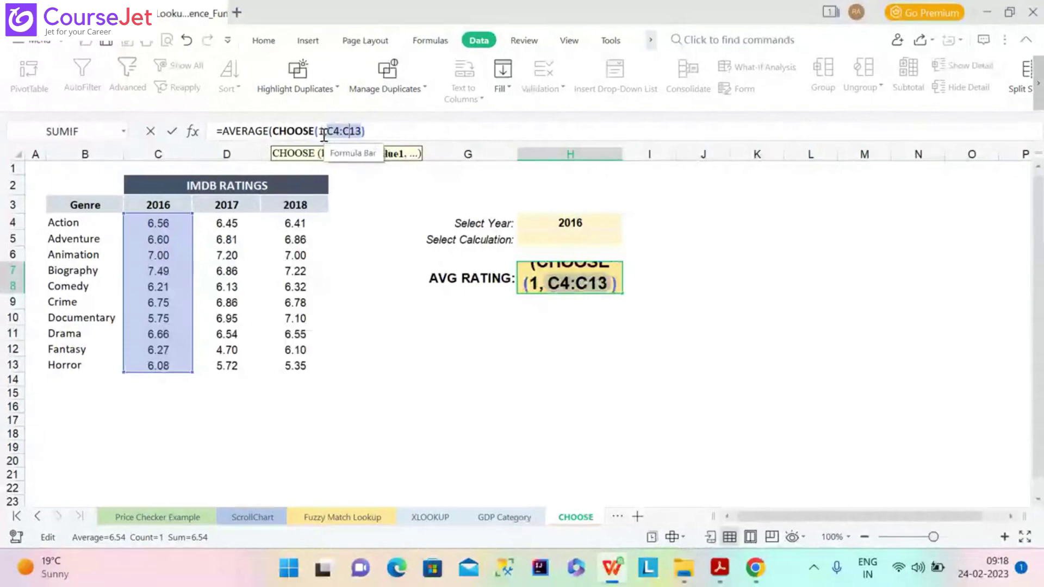
Add D4:D13 and E4:E13 as the second and third CHOOSE values, close the function and enter the formula in H7.
text(,)
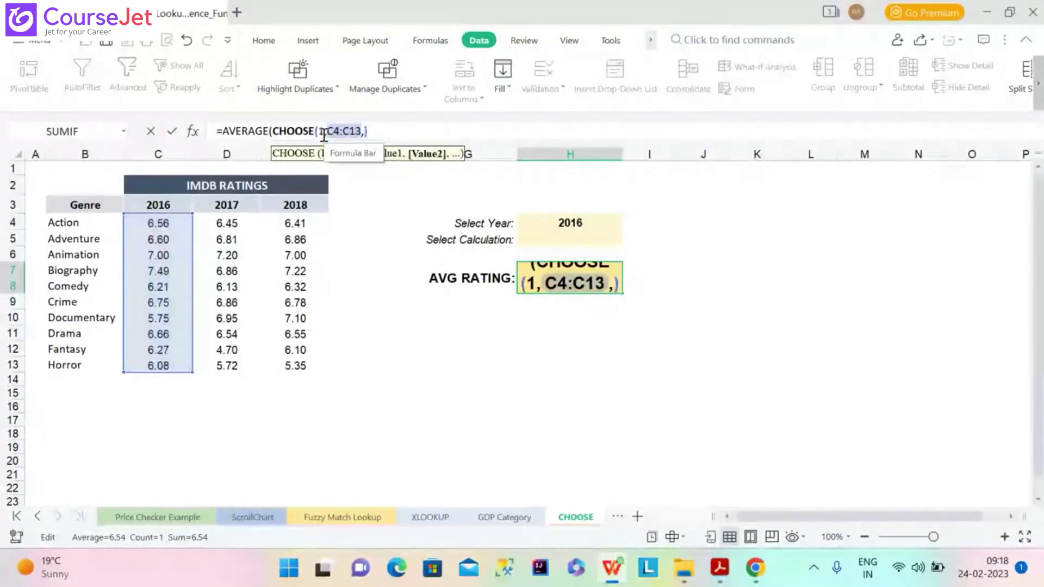
text(d)
key(BackSpace)
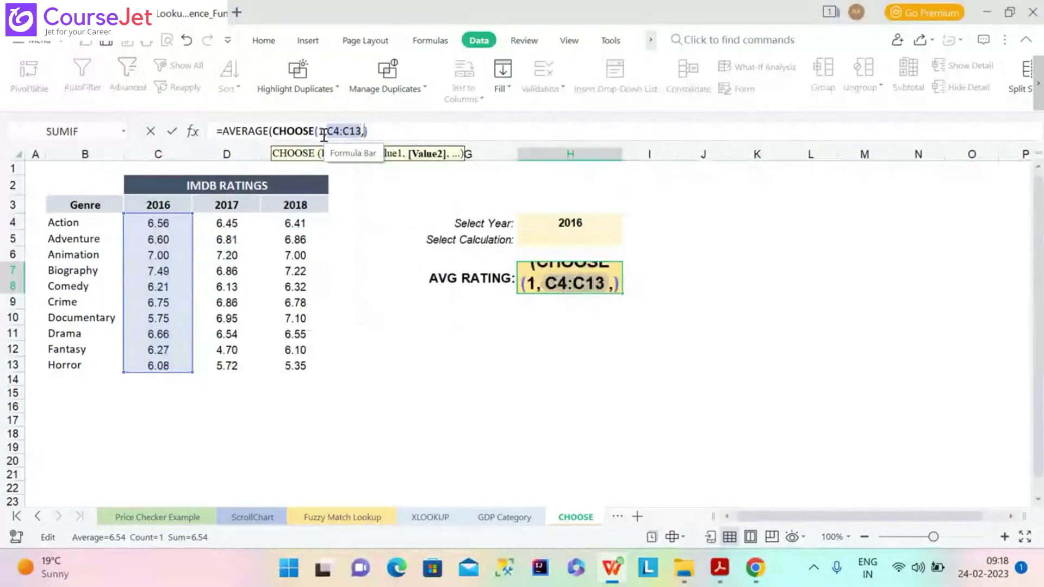
text(D4:)
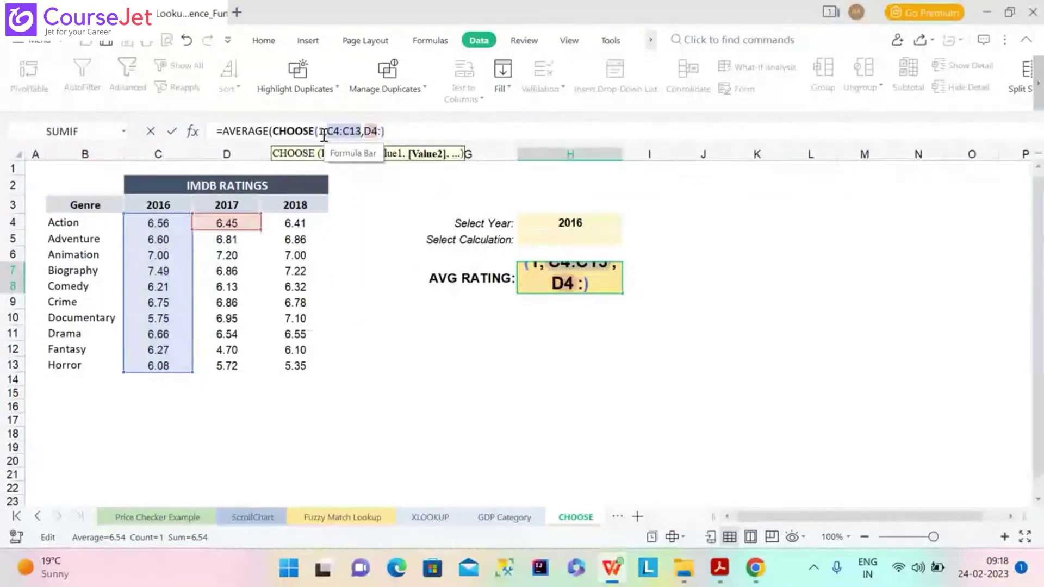
text(D13)
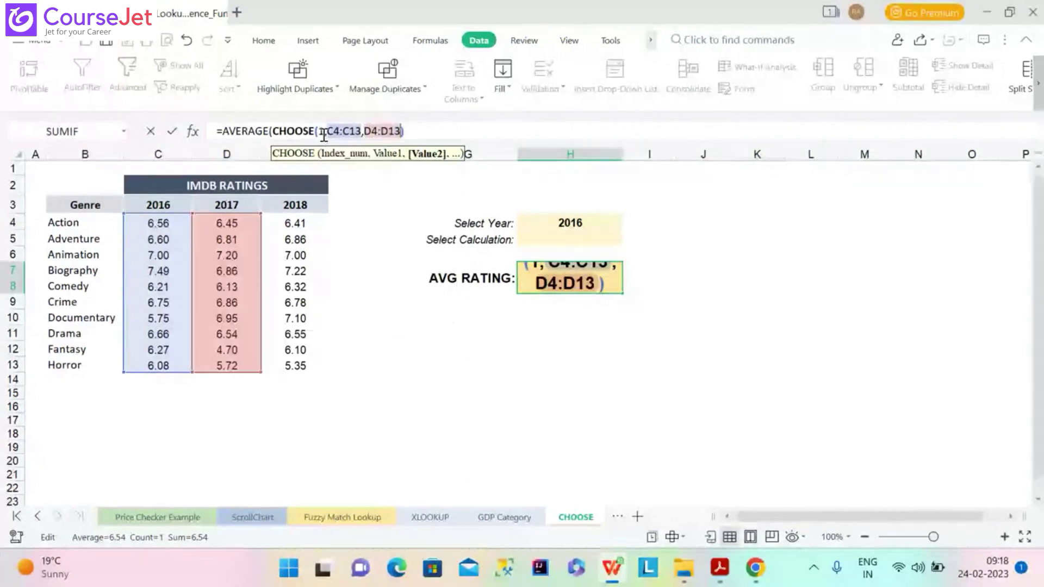
text(,E4)
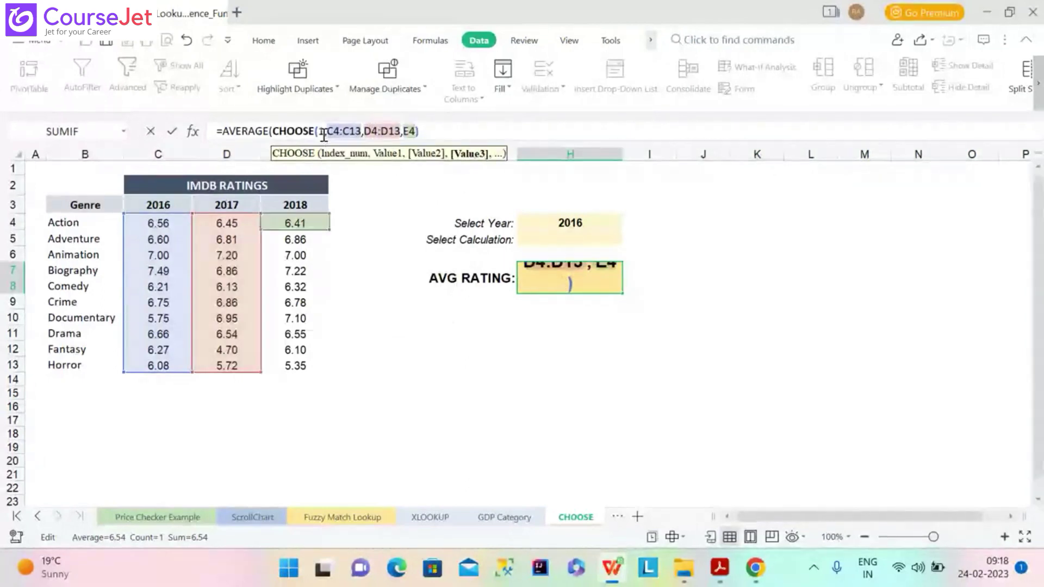
text(:E13)
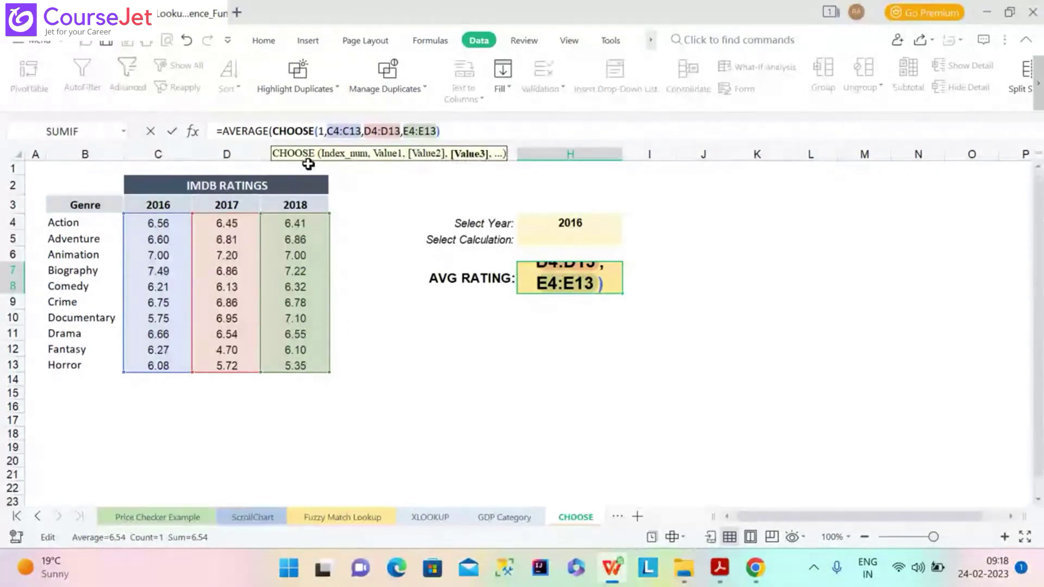
text())
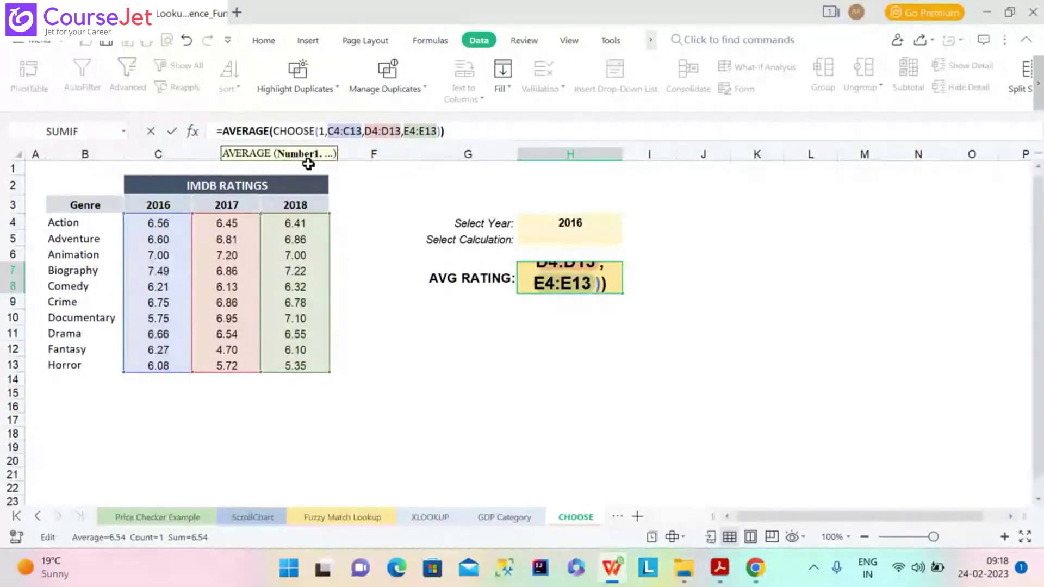
key(Return)
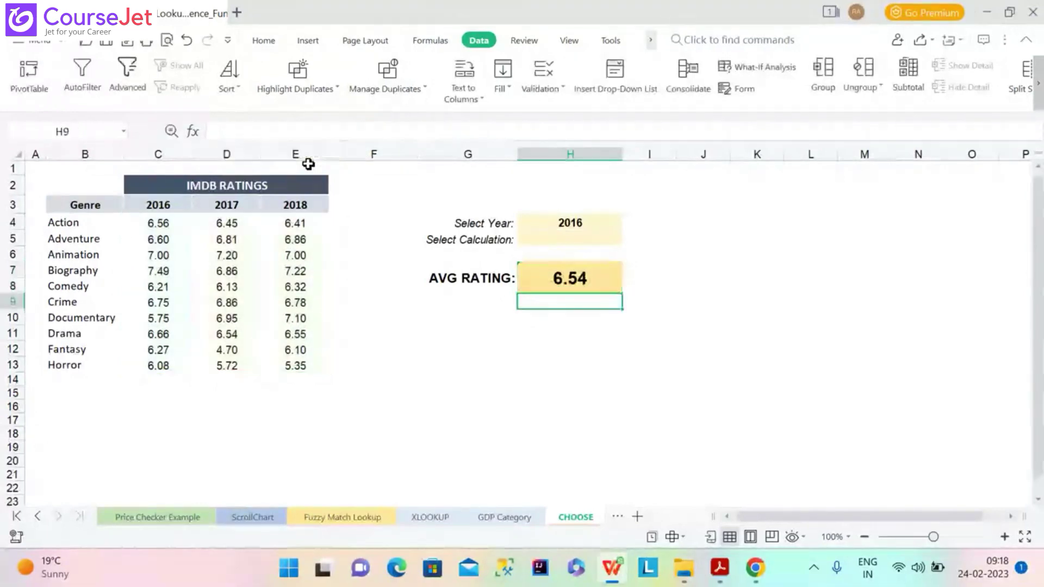
Choose 2017 as the year in H4 and inspect the AVG RATING formula in H7.
click(601, 223)
click(629, 223)
click(576, 260)
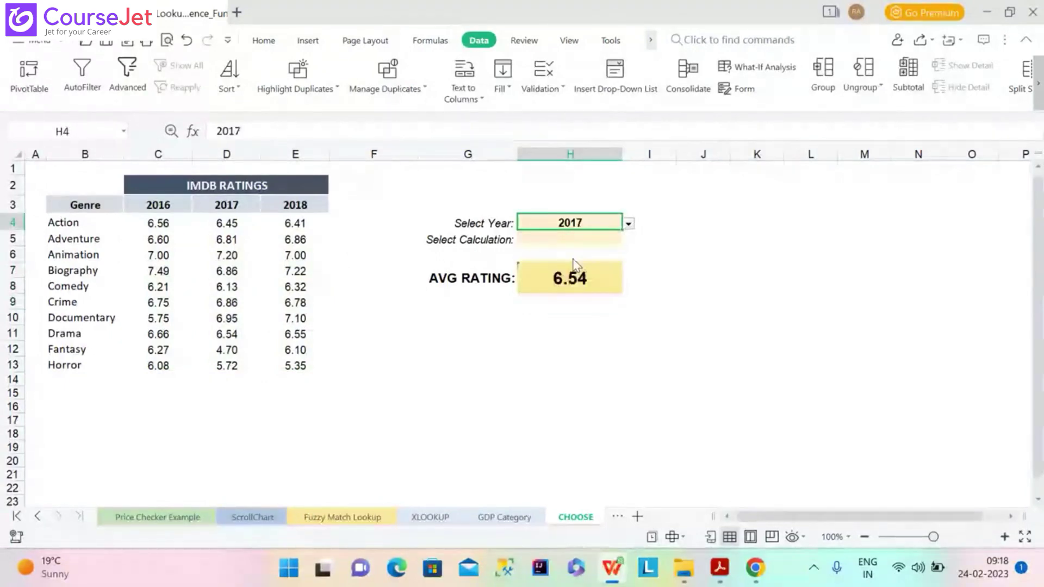
click(574, 265)
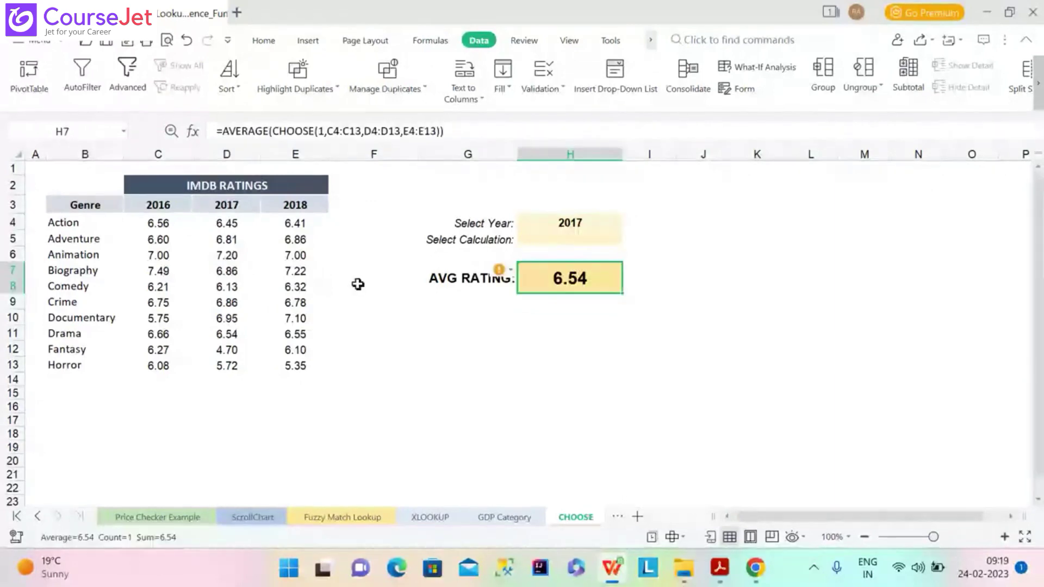
Check the average of the 2017 ratings in D4:D13 against the AVG RATING in H7.
click(233, 226)
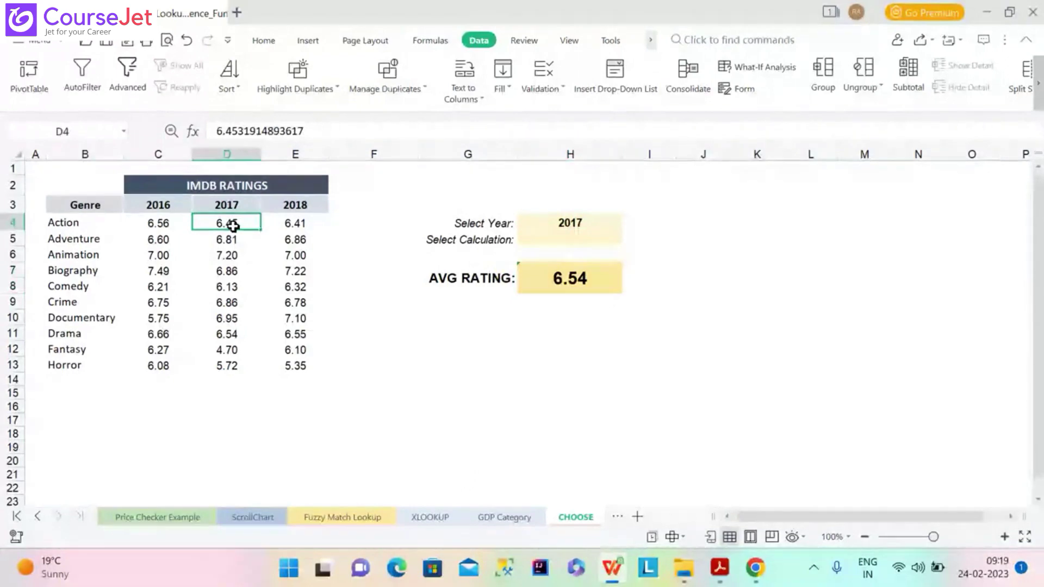
key(ctrl+shift+Down)
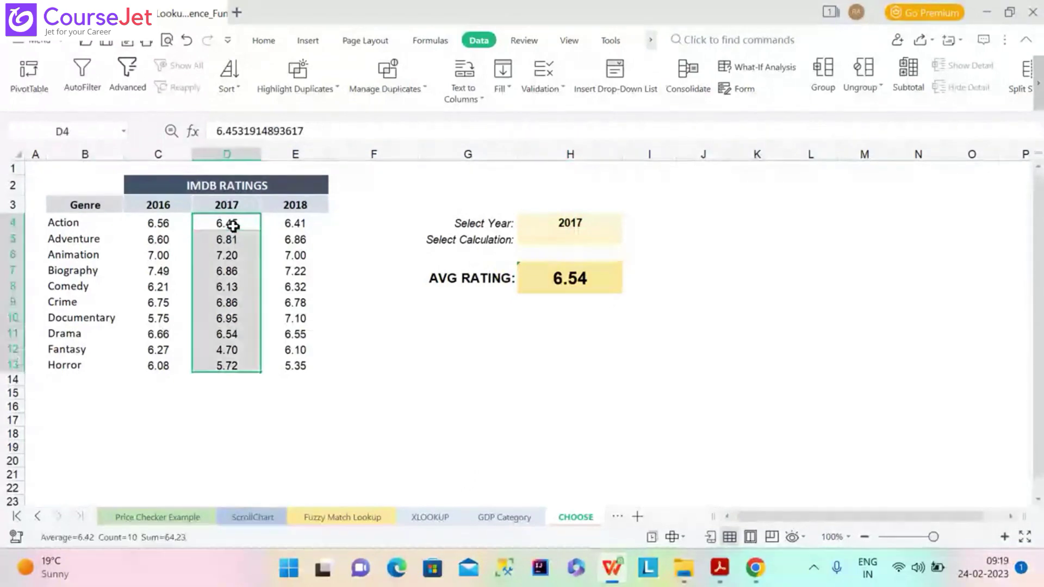
click(563, 288)
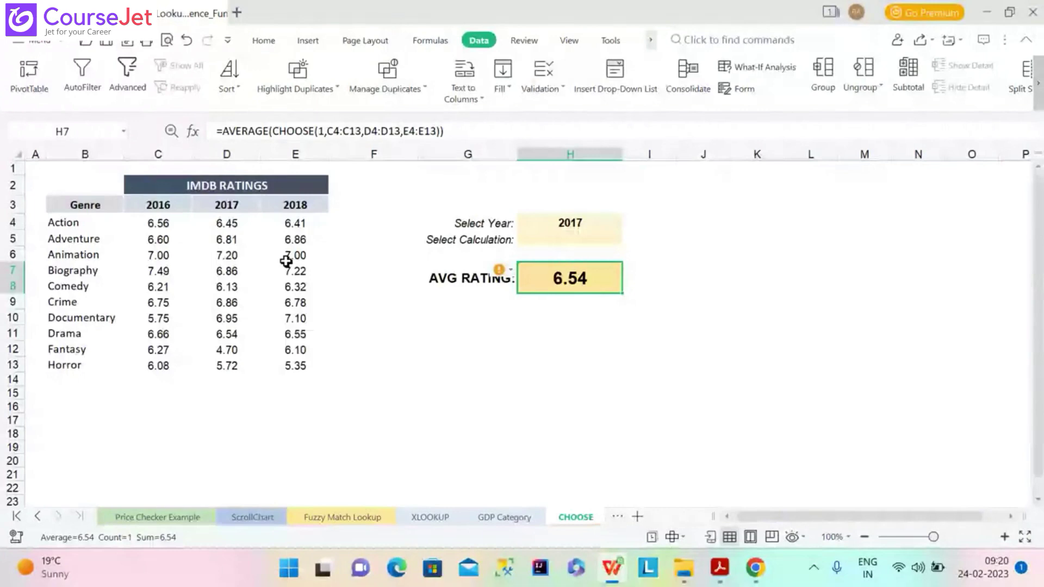
Replace the CHOOSE index number 1 in H7 with a MATCH function that uses H4 as its lookup value.
click(324, 130)
key(BackSpace)
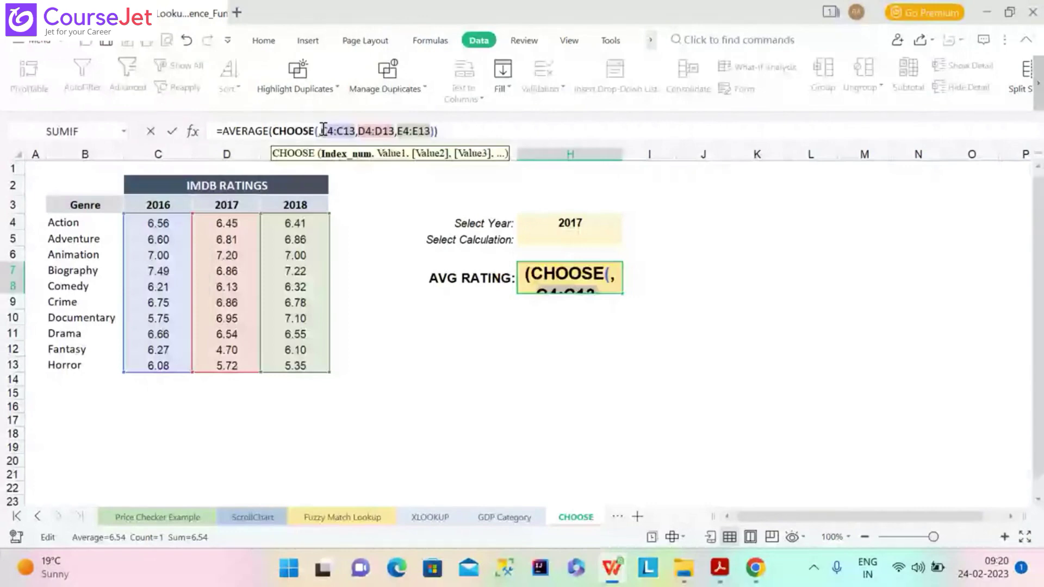
text(mATCH()
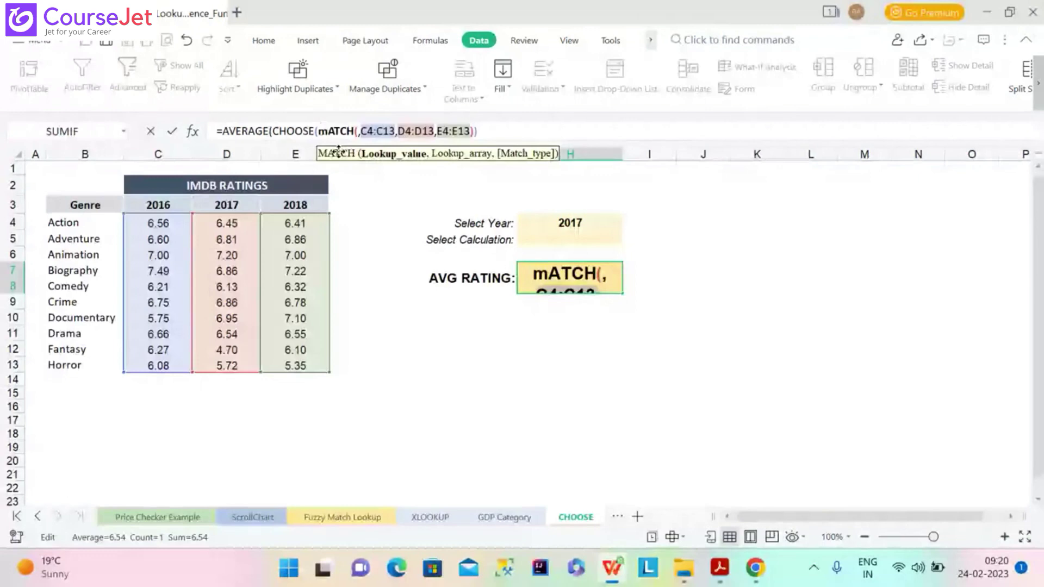
text(h4)
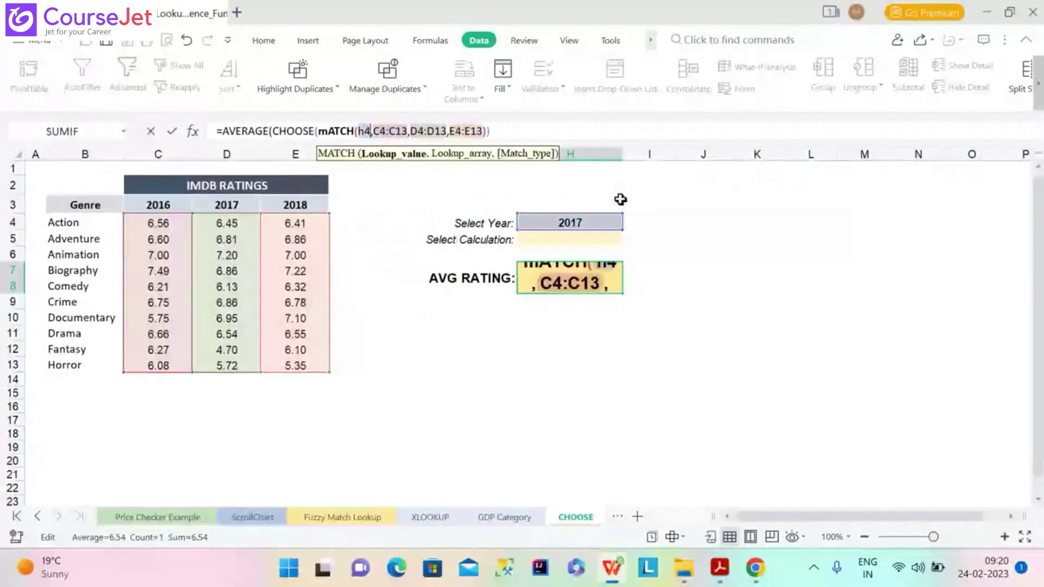
key(BackSpace)
key(BackSpace)
text(H)
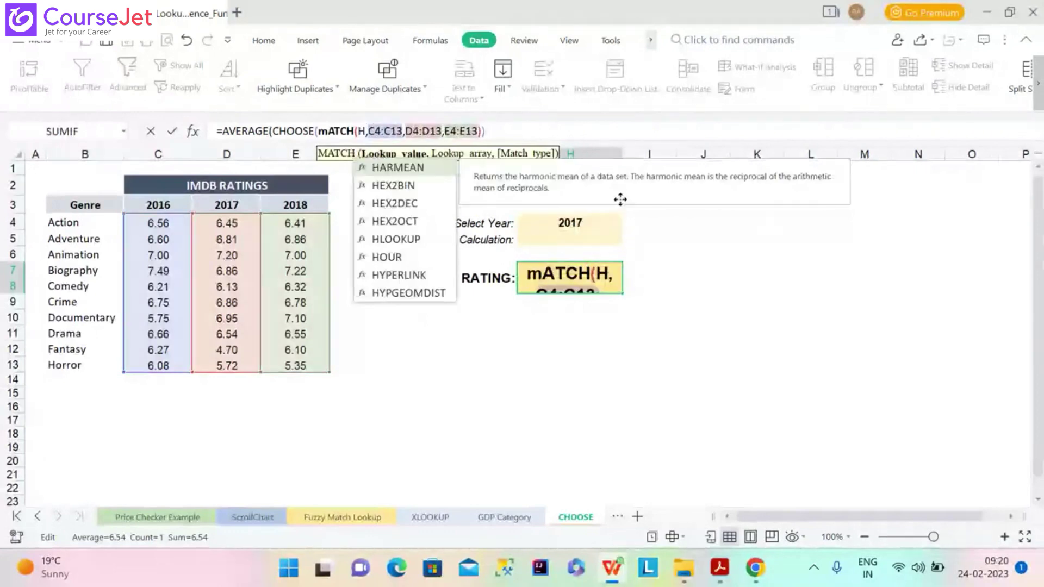
text(4)
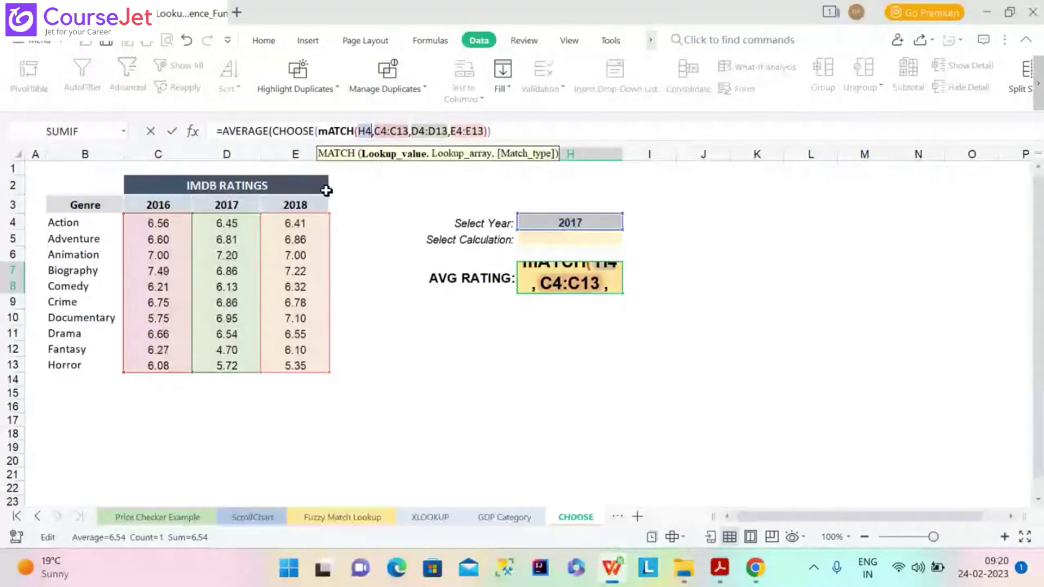
Set the year headers C3:E3 as the lookup array of MATCH and close its parenthesis.
key(Right)
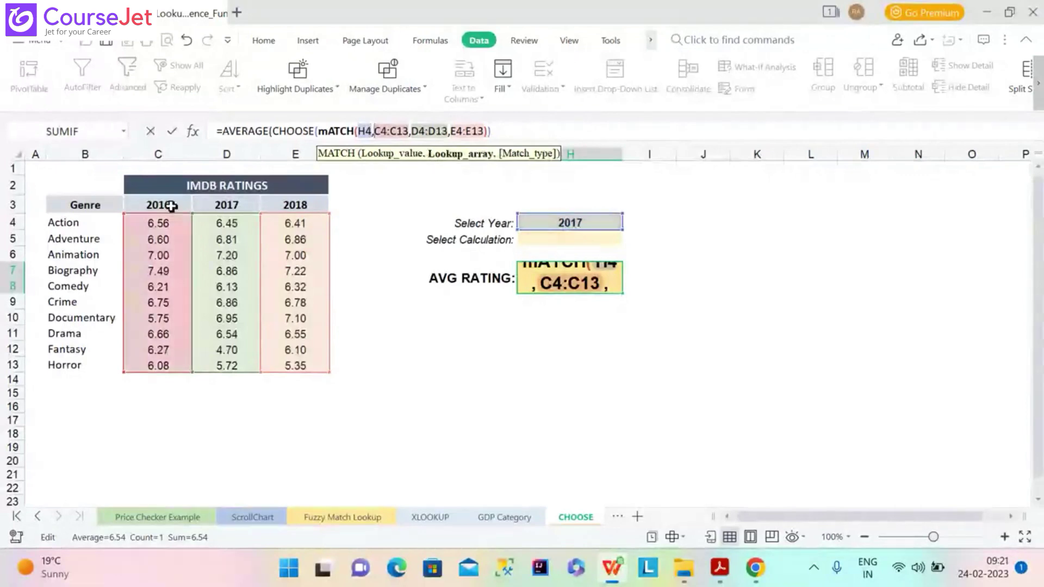
click(172, 206)
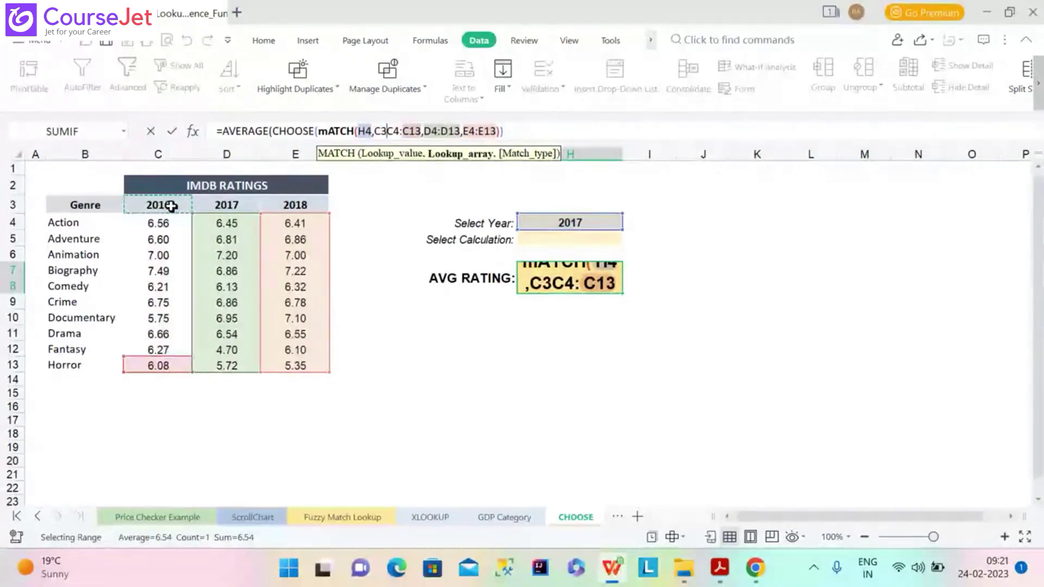
key(shift+Right)
key(shift+Right)
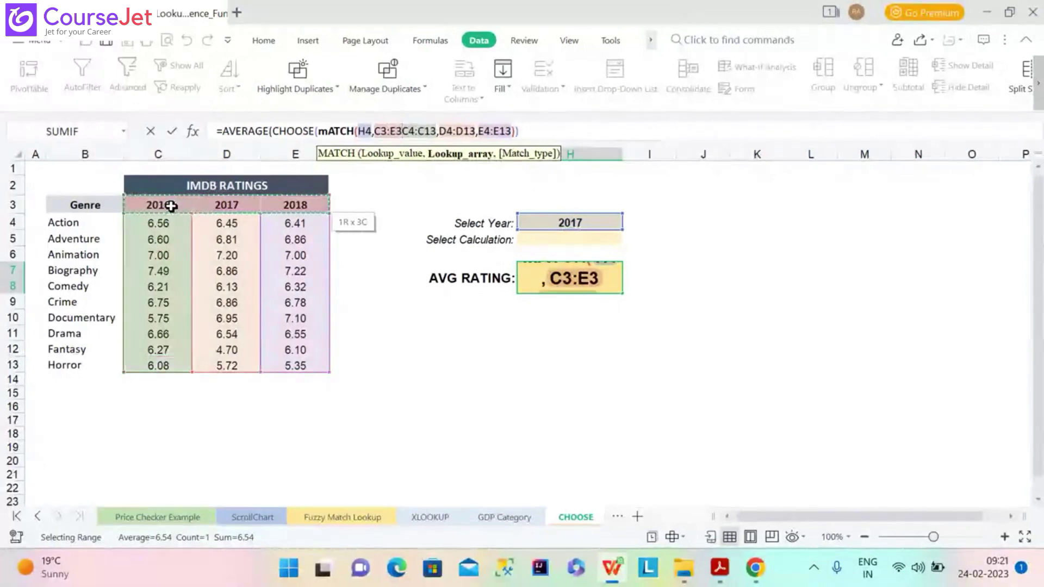
text())
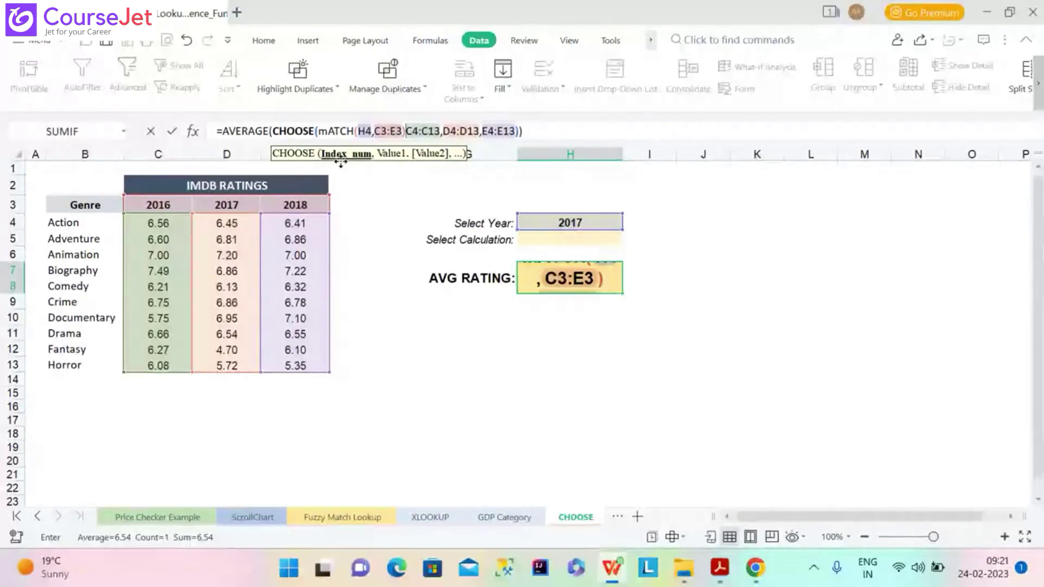
Add match type 0 to MATCH, separate it from C4:C13 with a comma, and enter the completed formula.
click(400, 134)
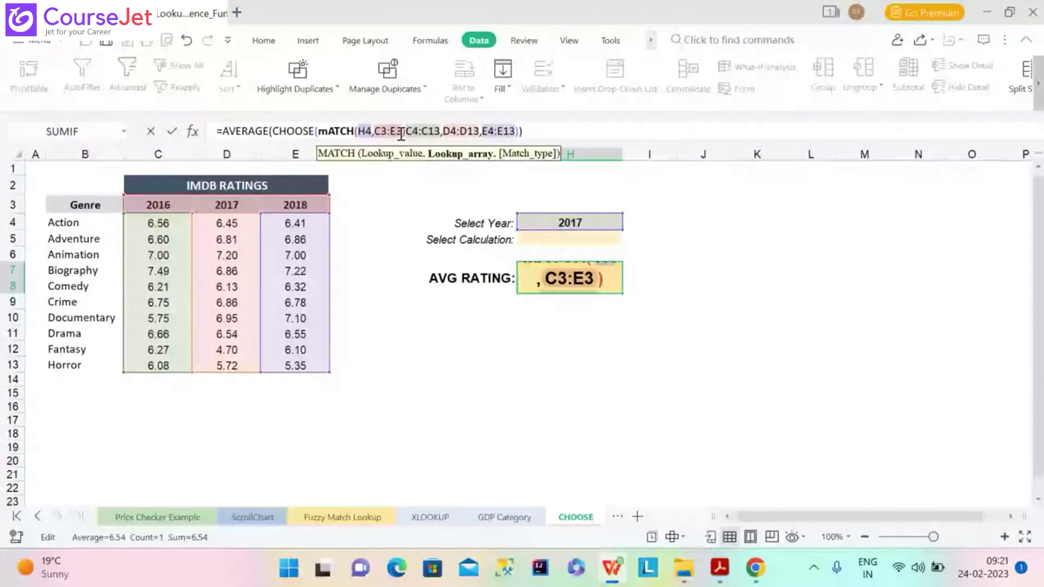
text(,0)
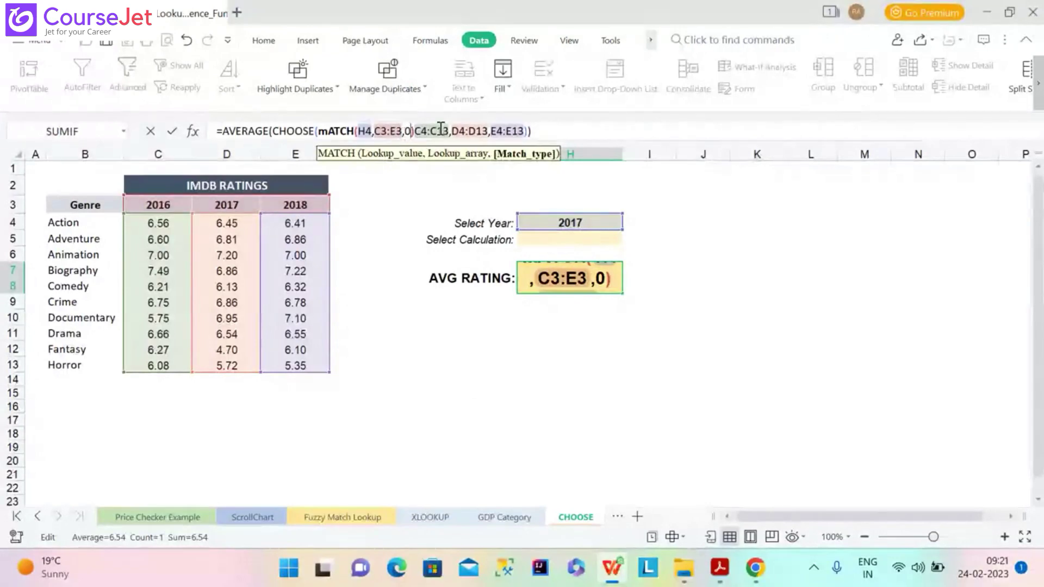
text(,)
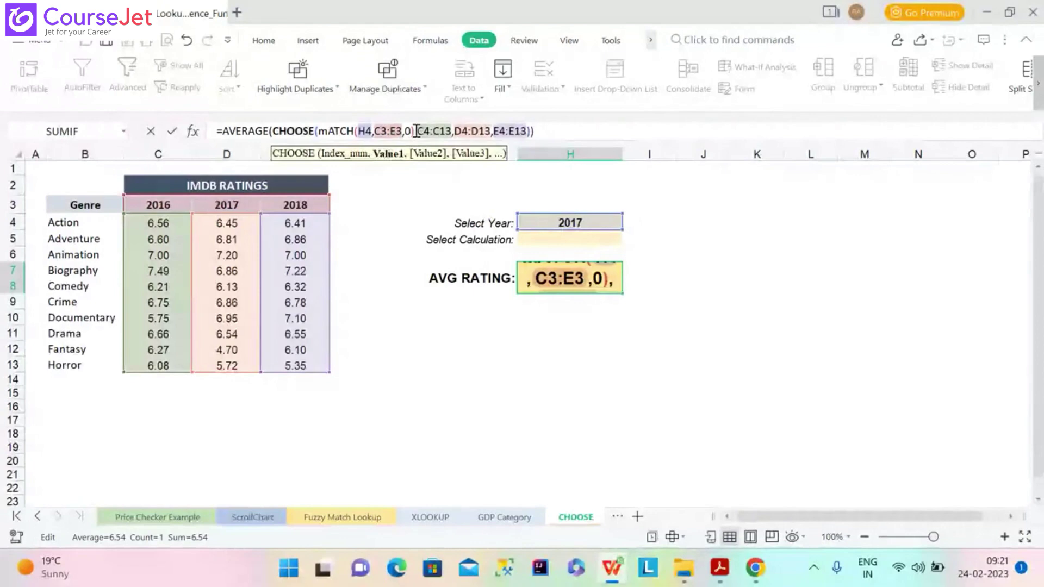
key(Return)
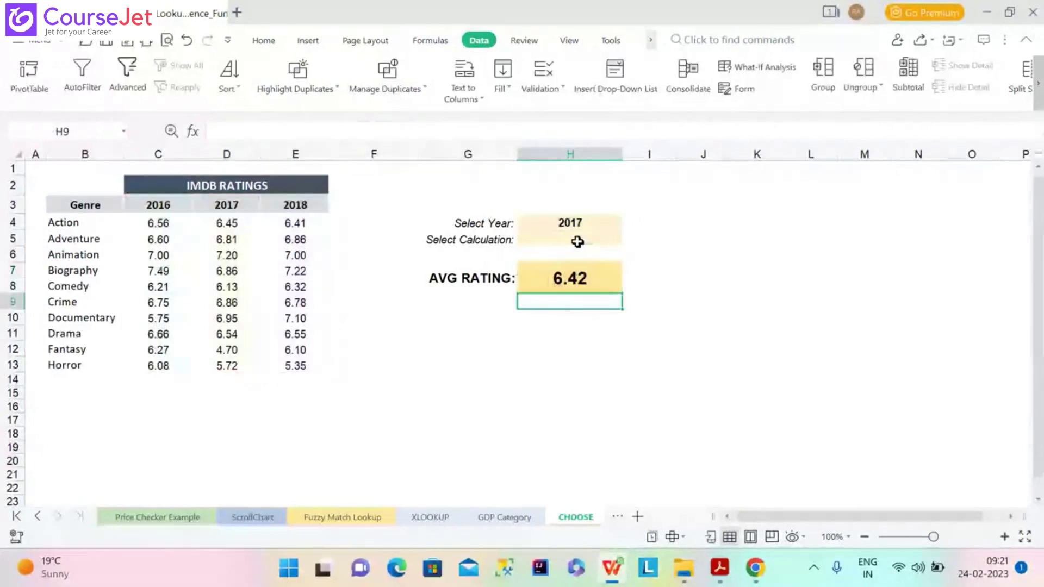
Test the year dropdown in H4 by choosing 2016, 2017 and finally 2018.
click(591, 279)
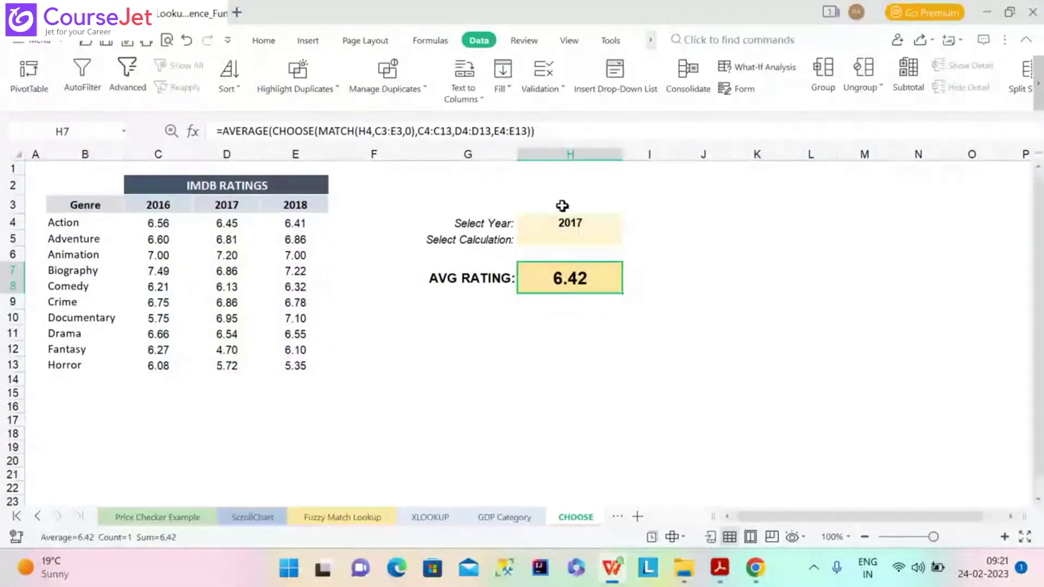
click(571, 222)
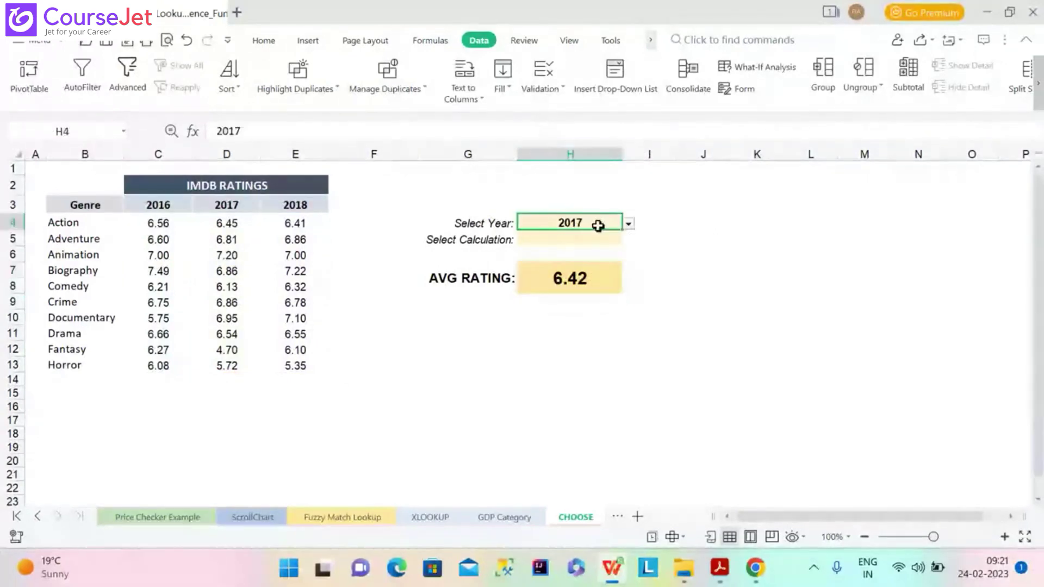
click(629, 224)
click(536, 243)
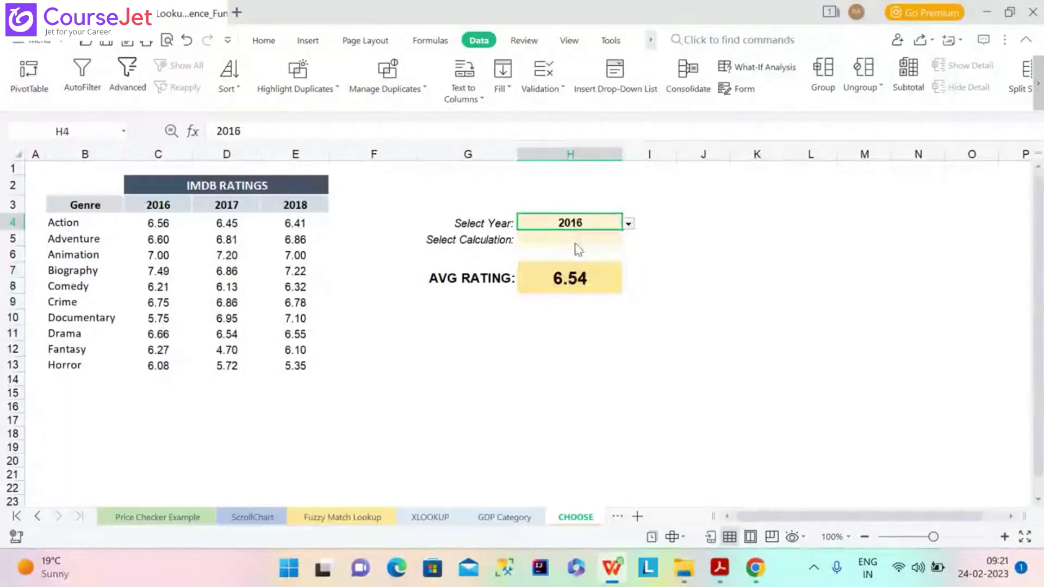
click(629, 224)
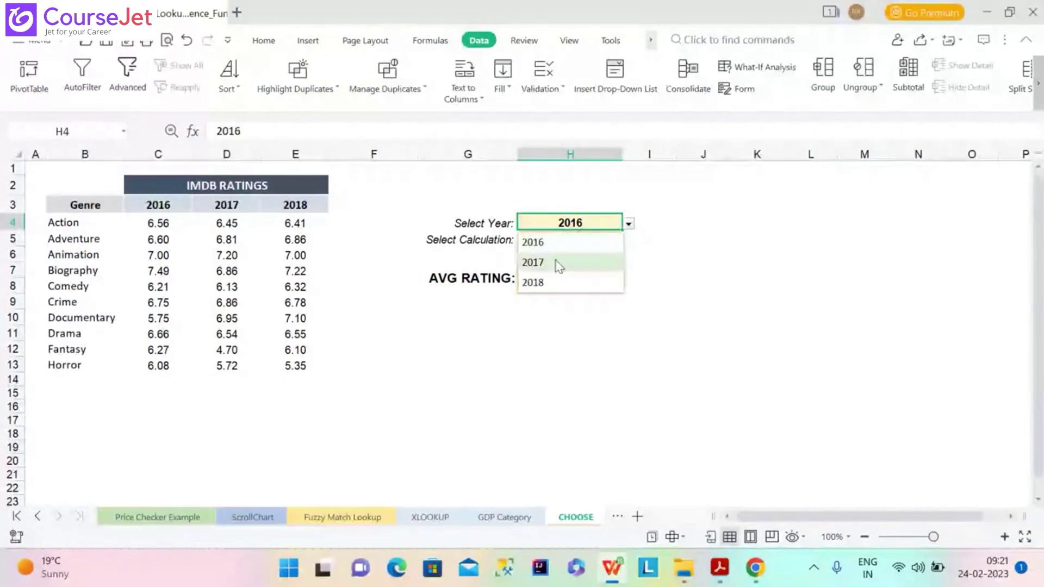
click(559, 265)
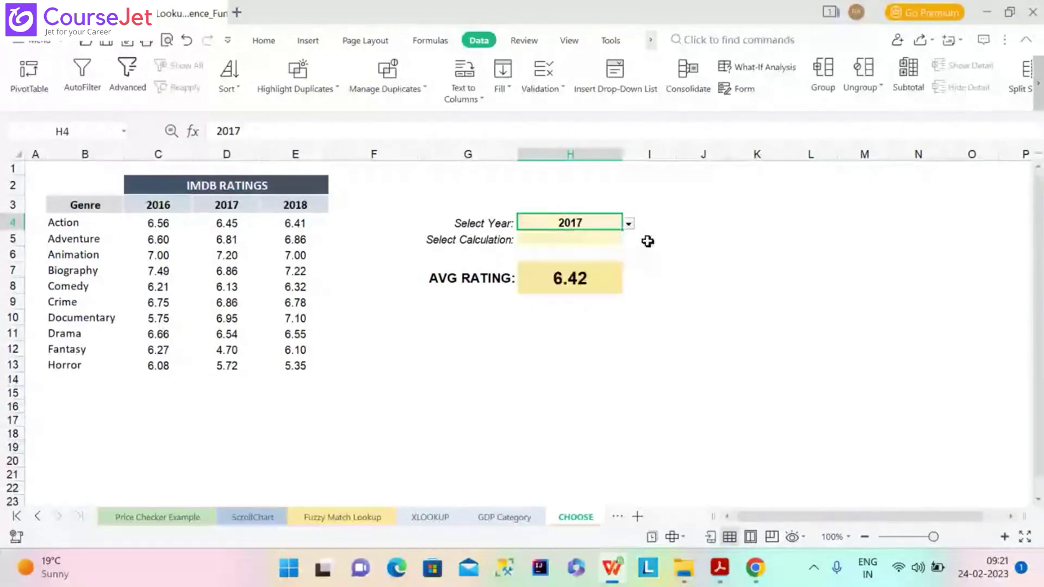
click(629, 224)
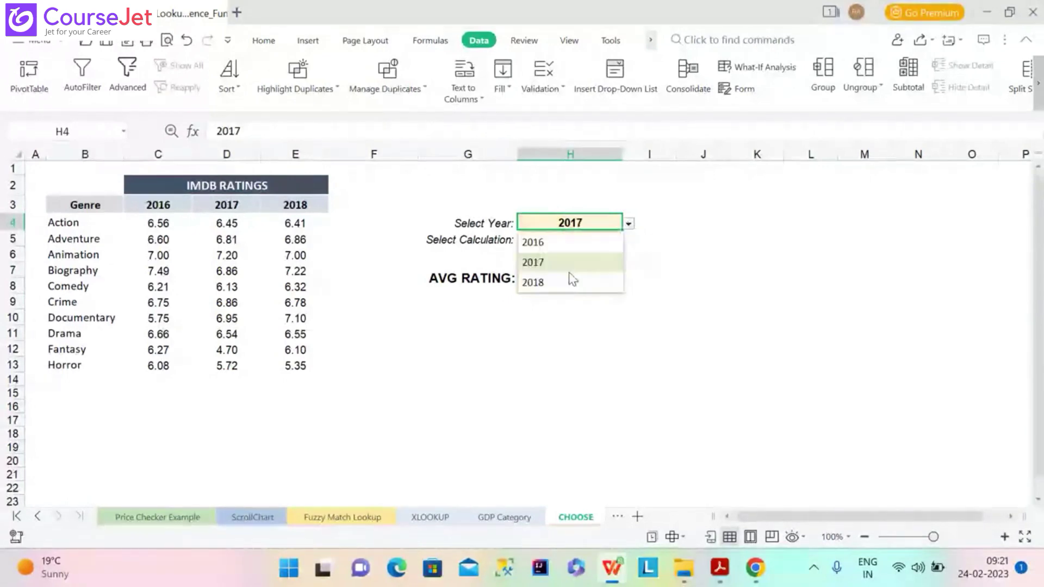
click(568, 287)
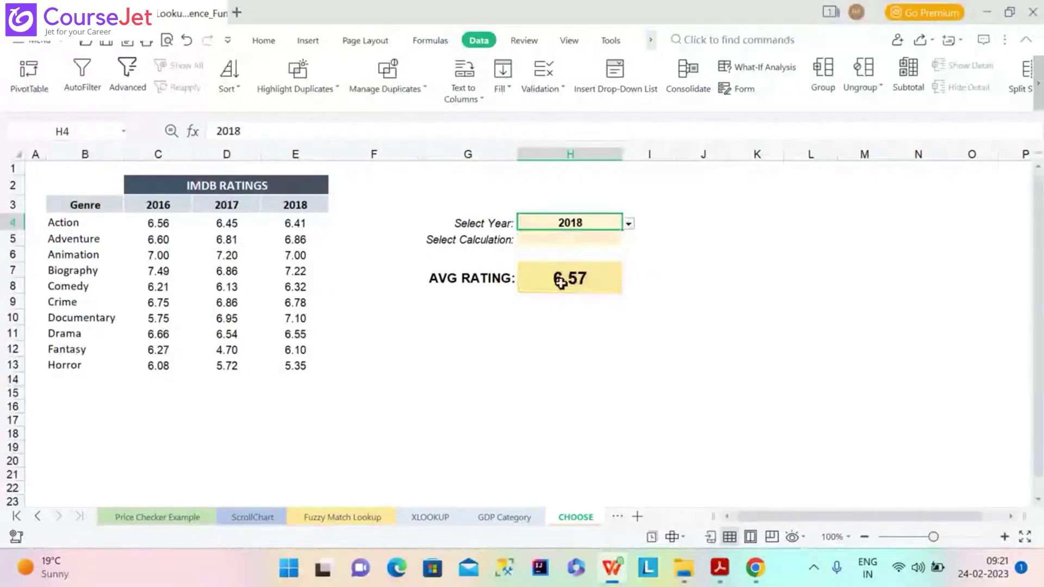
Check the average of the 2018 ratings in E4:E13 against the AVG RATING in H7 and review its formula.
click(300, 226)
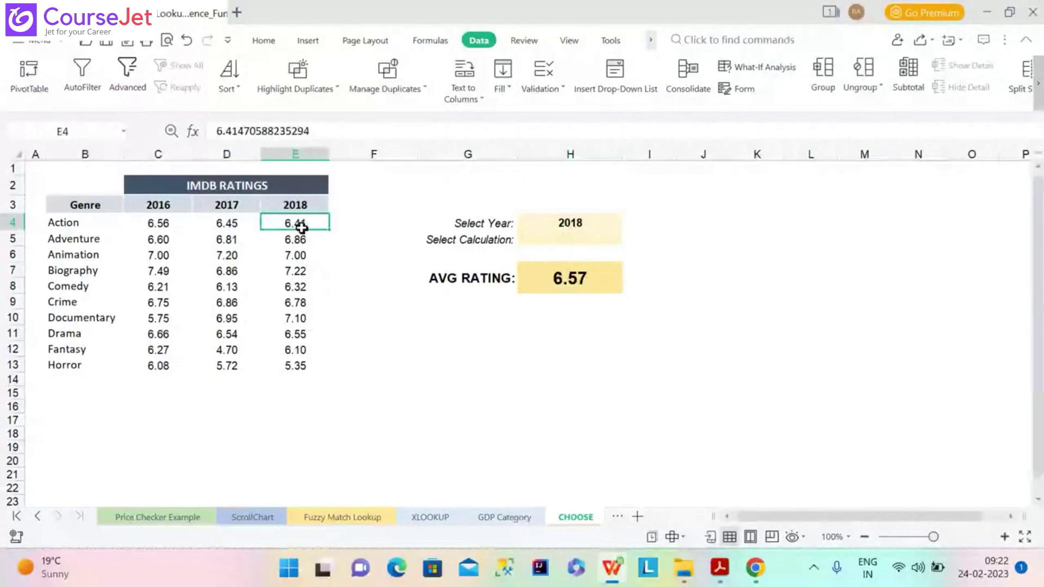
key(ctrl+shift+Down)
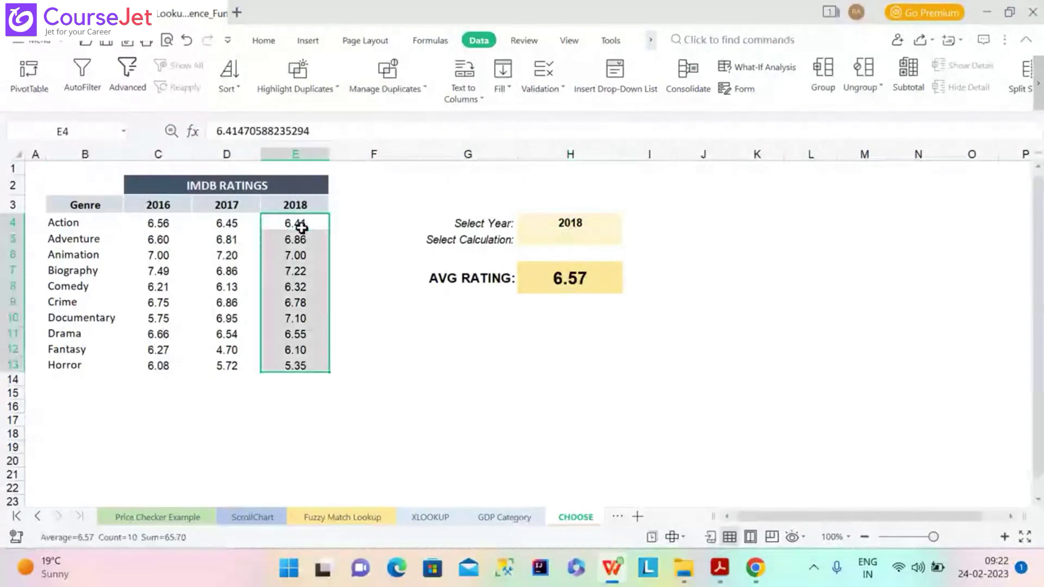
mouse_move(53, 567)
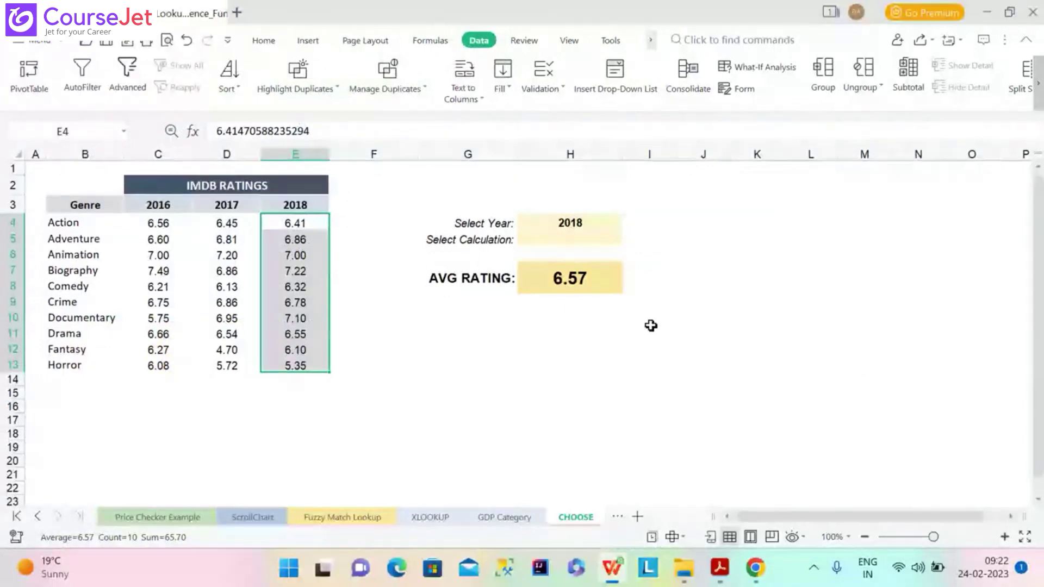
click(590, 298)
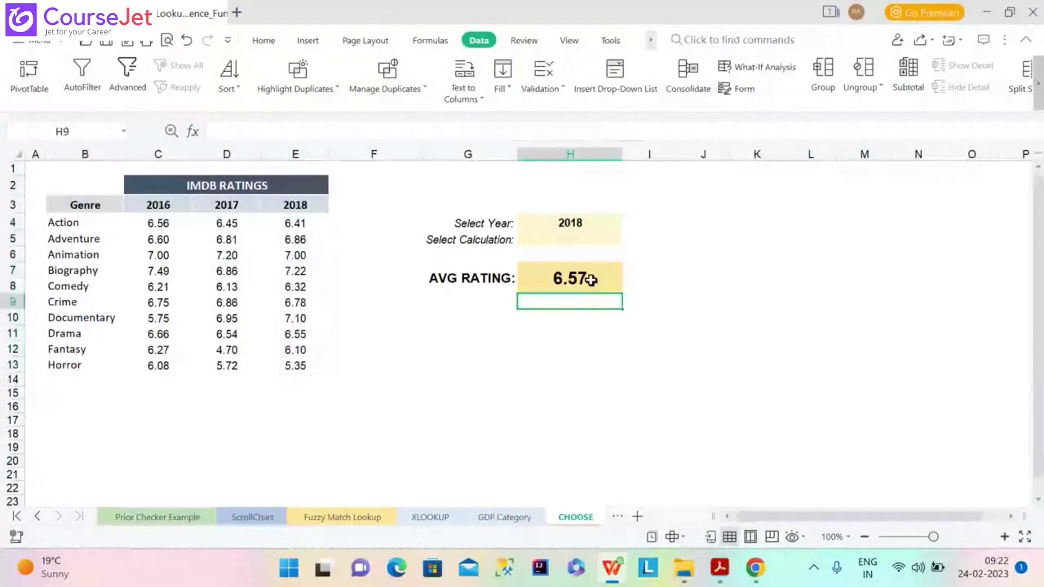
click(591, 280)
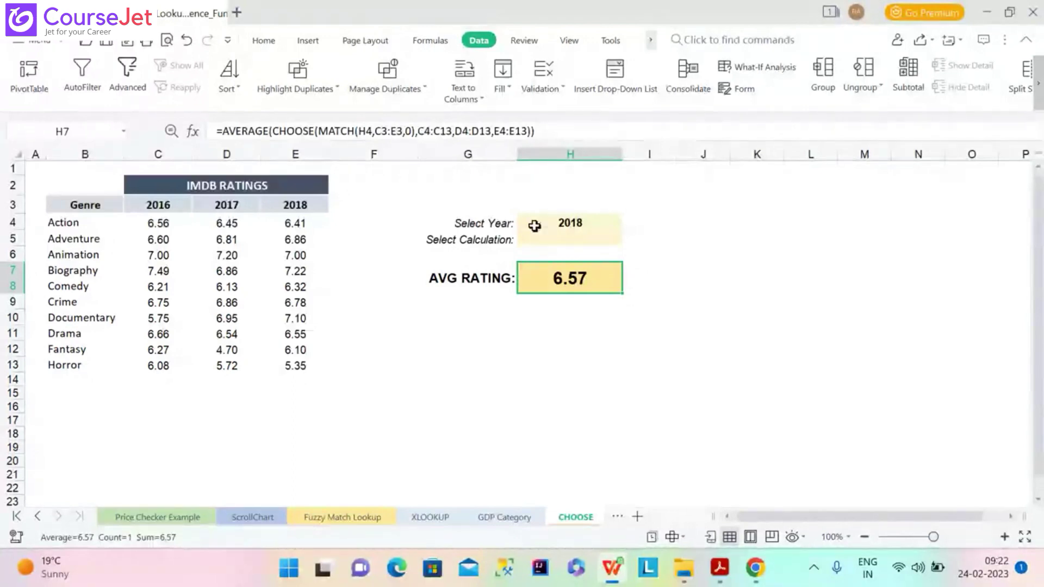
click(536, 250)
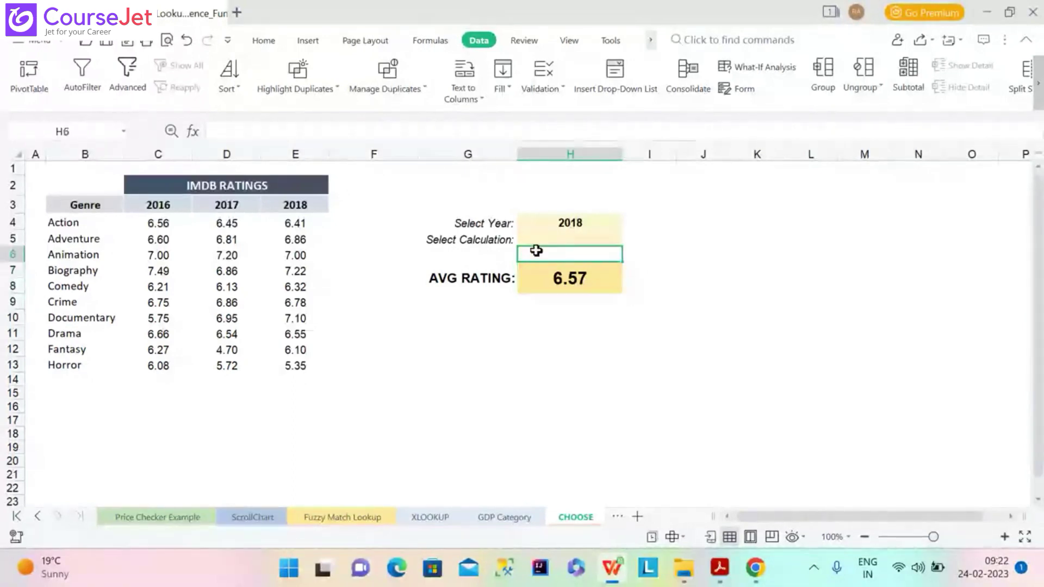
click(561, 228)
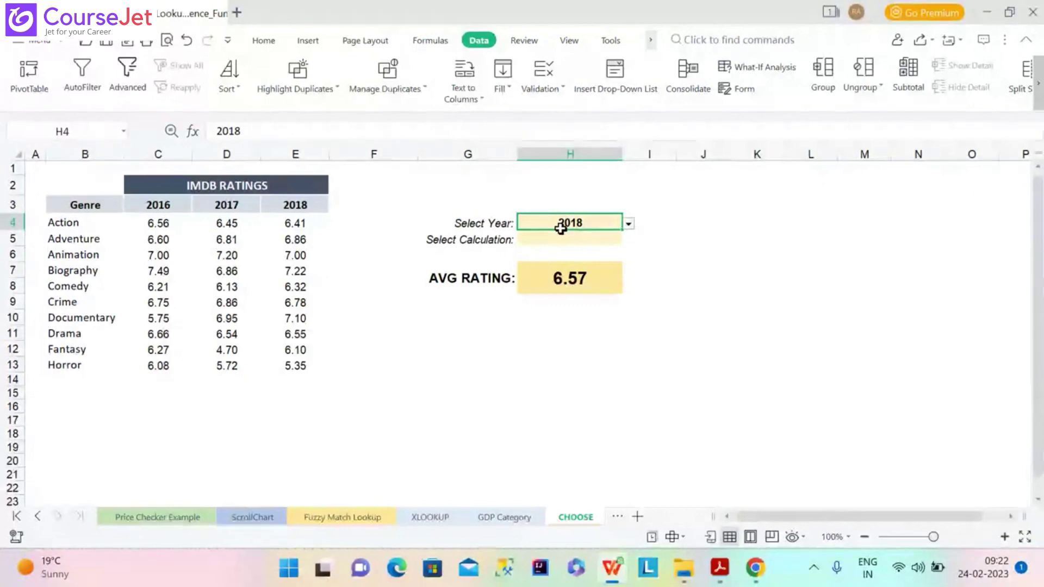
click(559, 275)
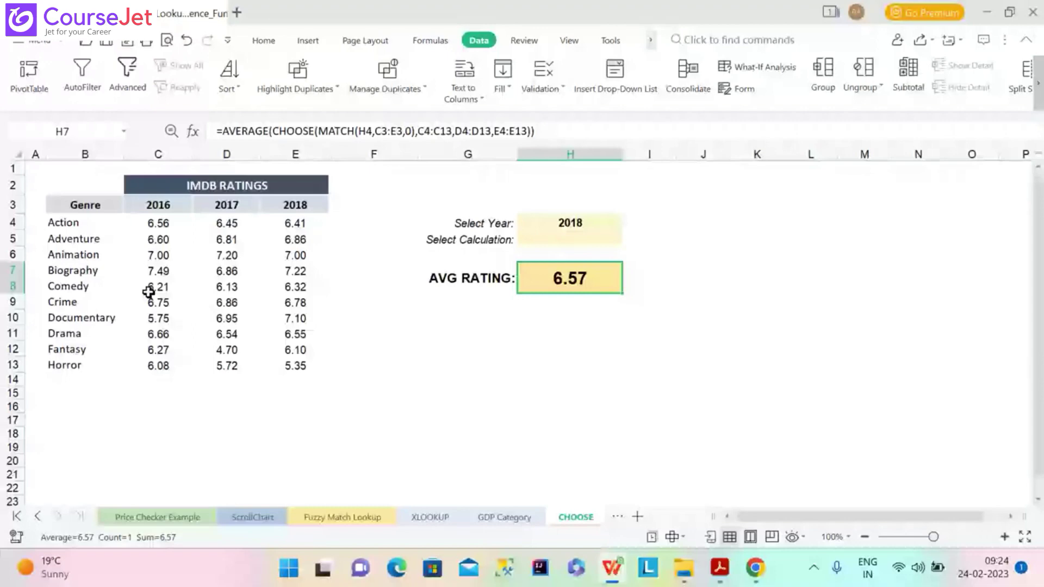
Set up data validation on the Select Calculation cell H5 with List as the allowed type.
click(538, 241)
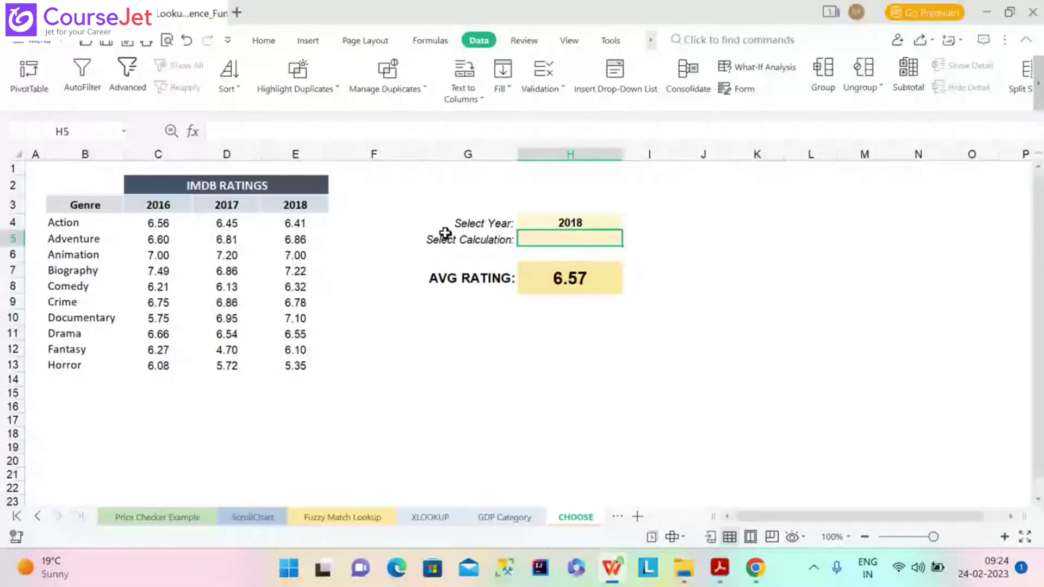
click(553, 97)
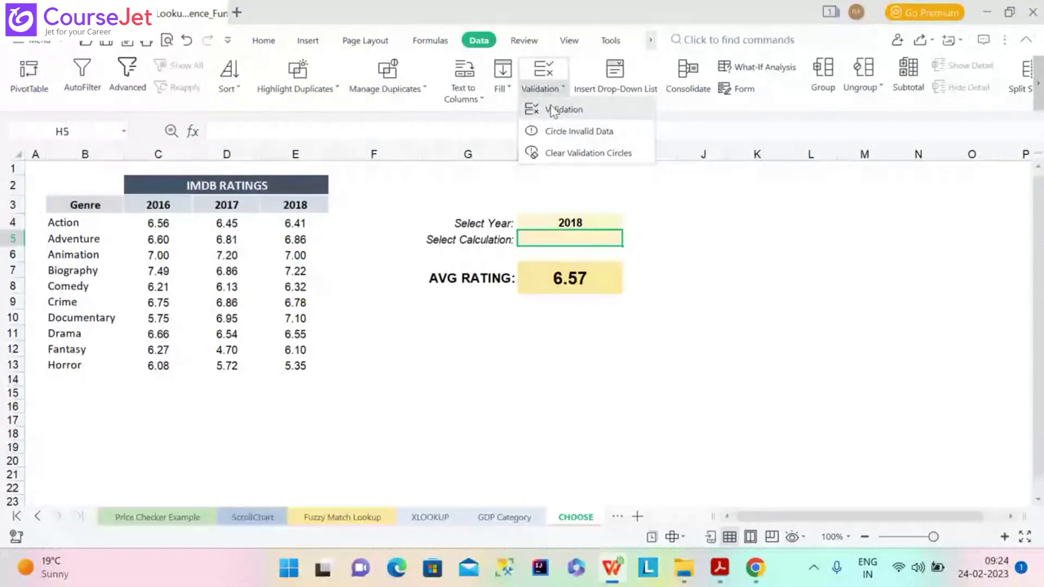
click(553, 111)
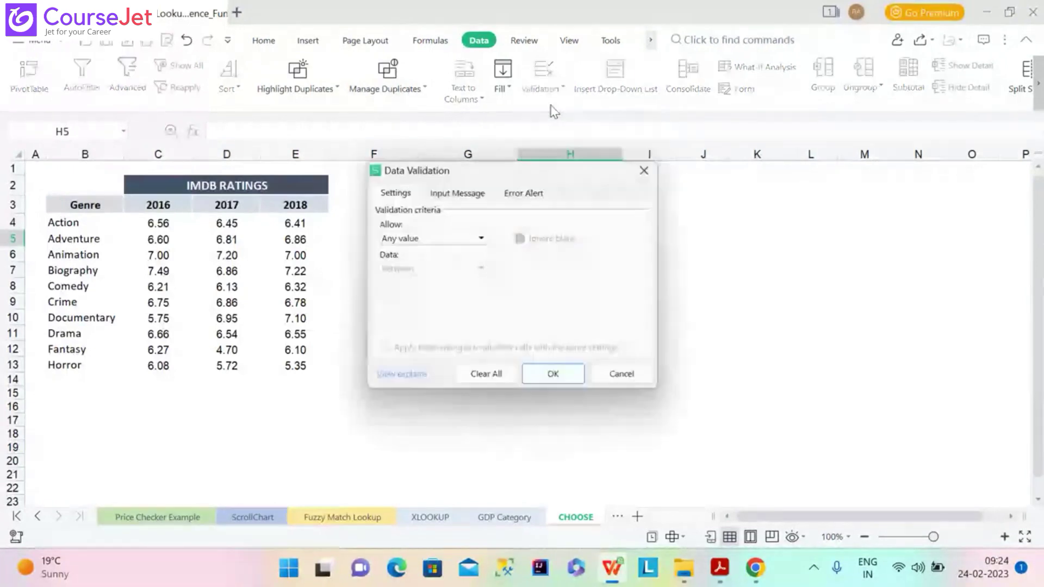
click(472, 243)
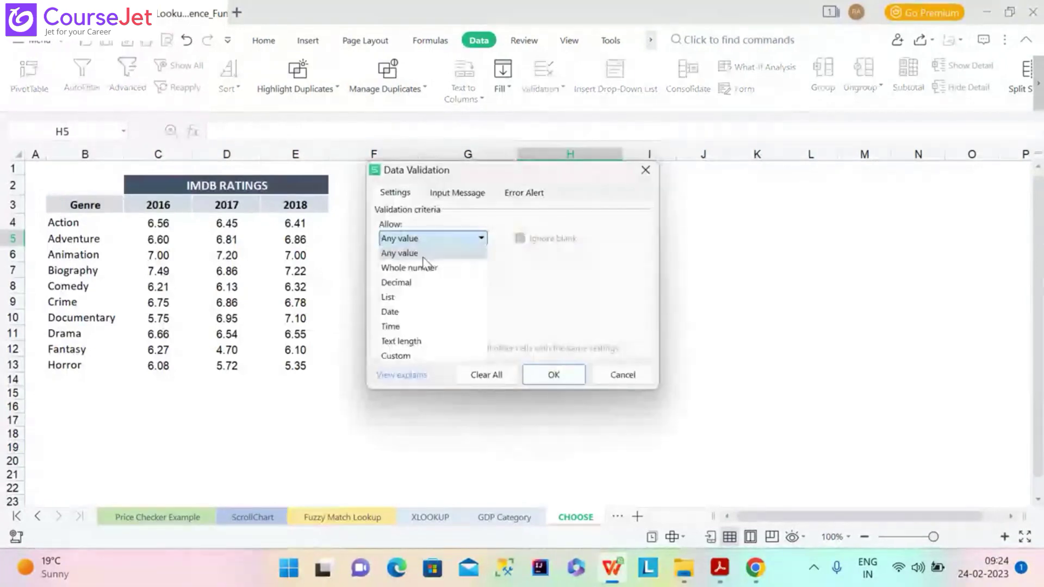
click(391, 298)
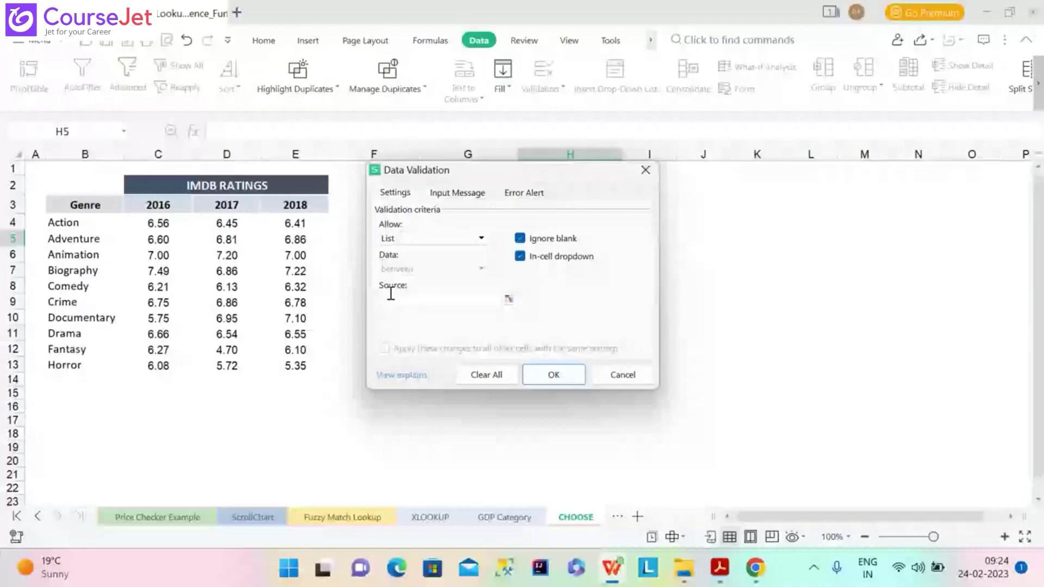
Enter AVG,MAX.MIN as the list source for H5 and apply the validation.
click(406, 298)
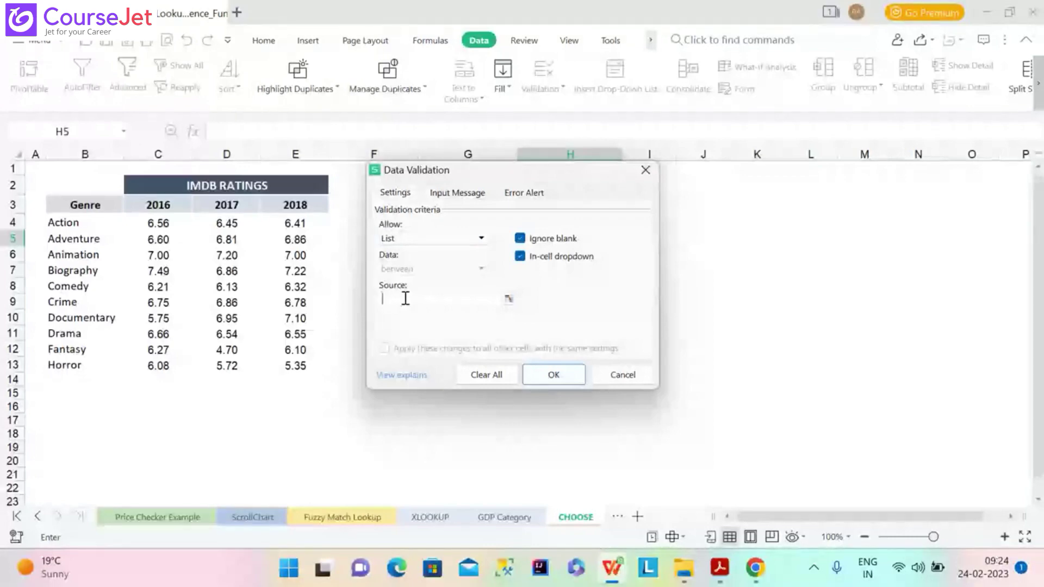
text(av)
key(BackSpace)
key(BackSpace)
text(AVG)
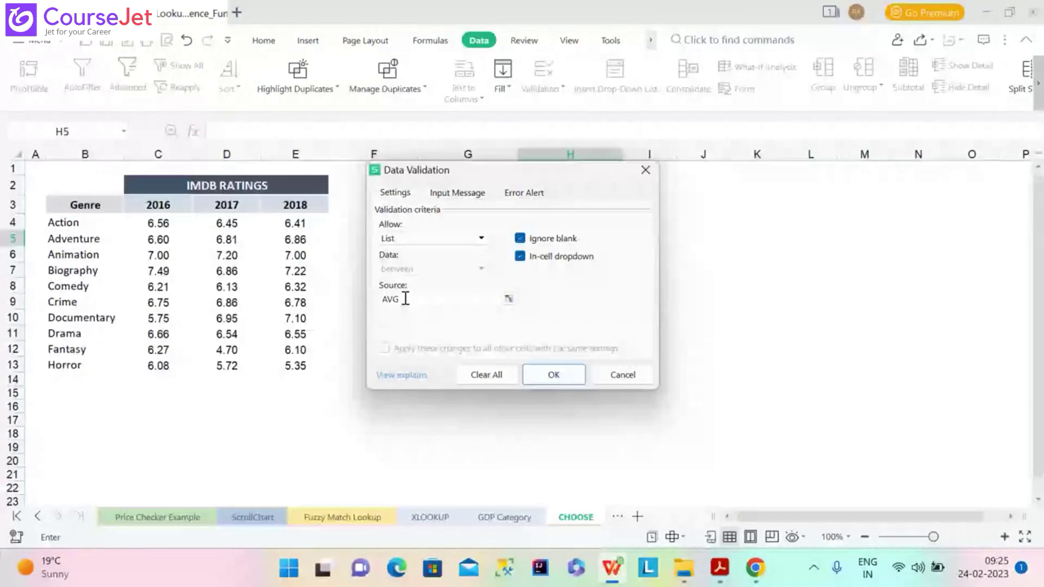
text(,MAX,MI)
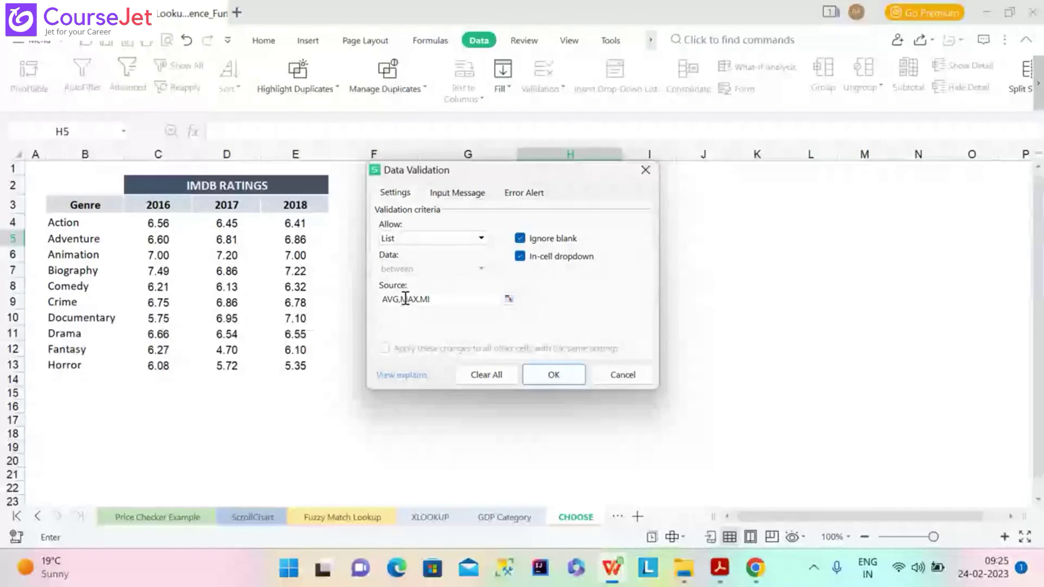
text(N)
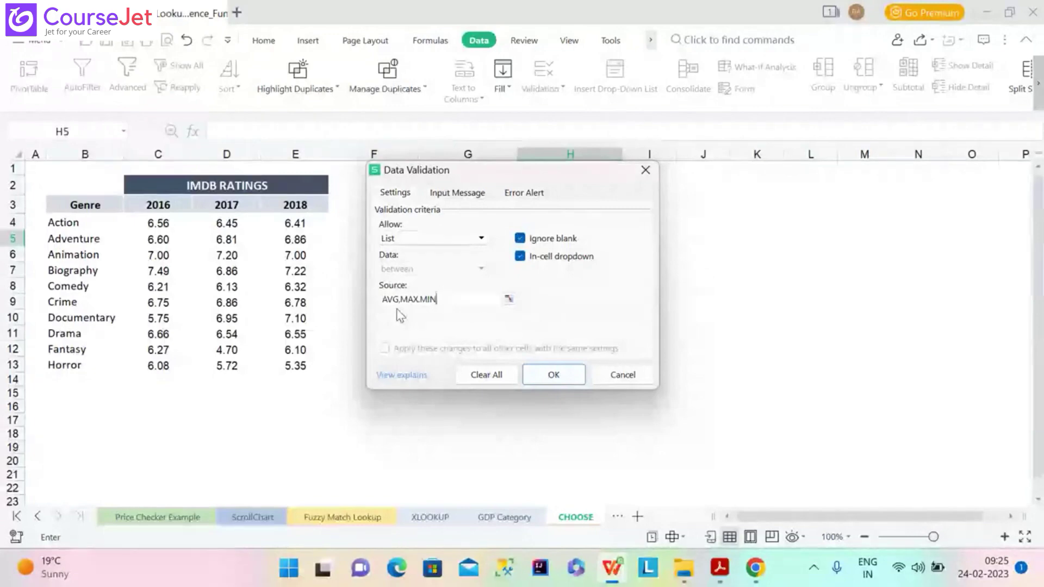
click(568, 373)
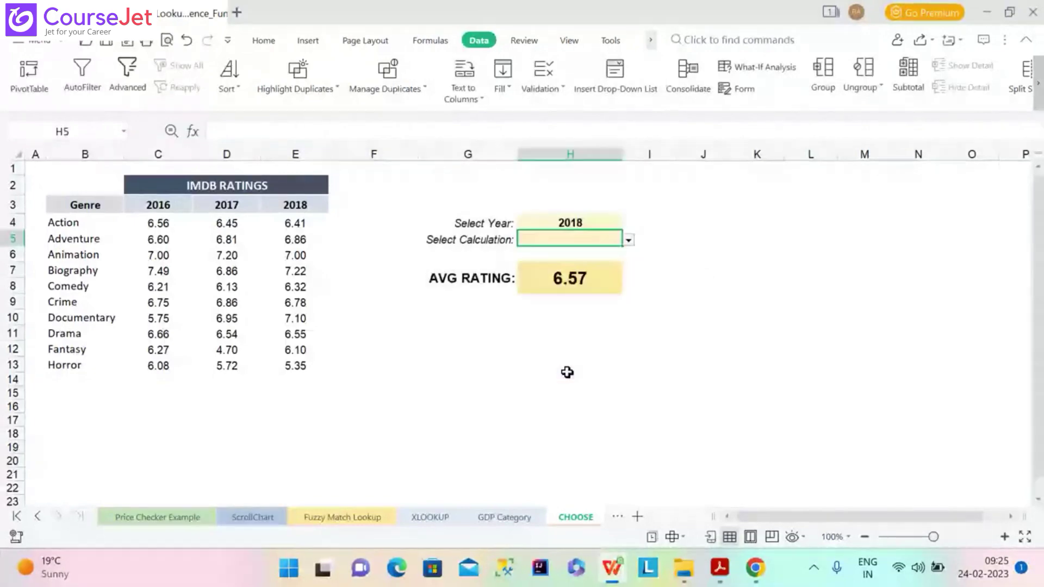
Check the options in the H5 dropdown and correct its validation source to AVG,MAX,MIN.
click(629, 240)
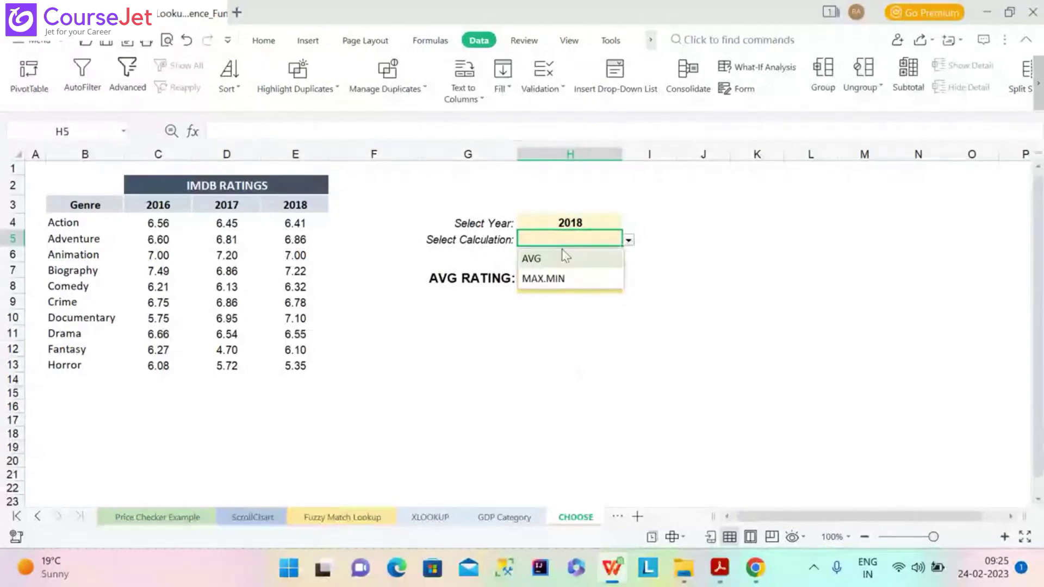
click(562, 89)
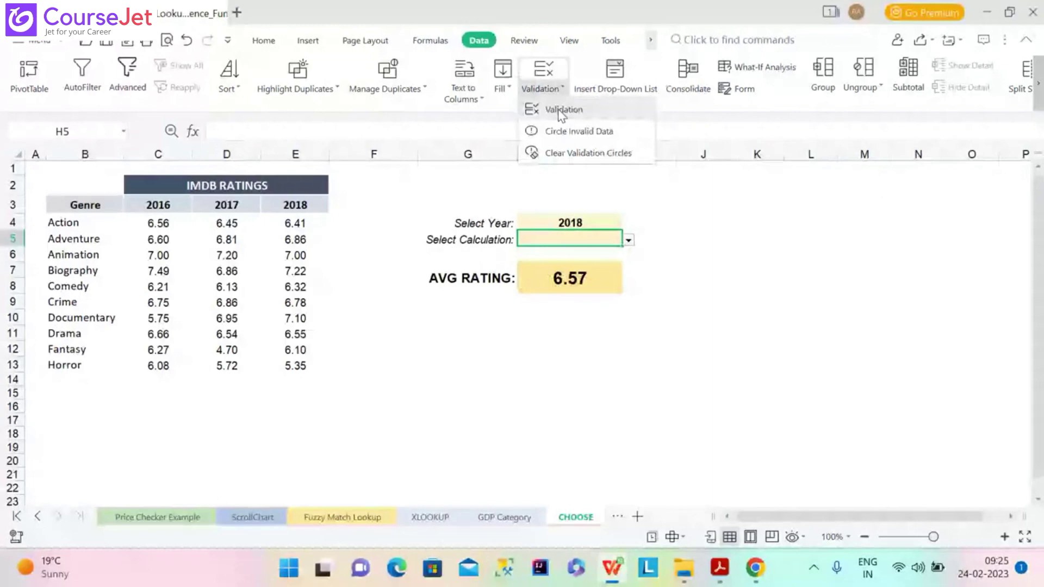
click(562, 111)
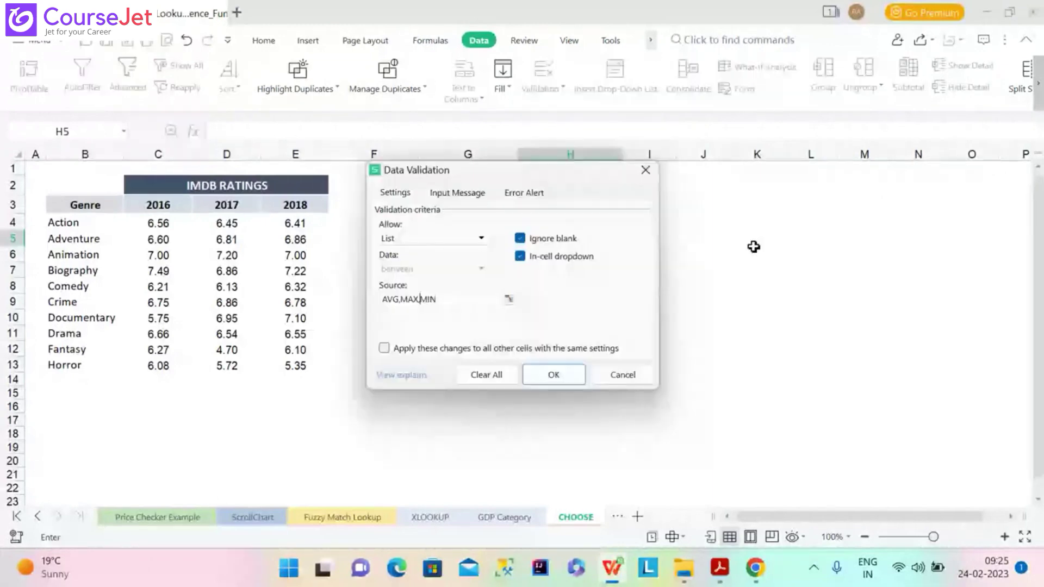
click(547, 376)
Review the options in the Select Calculation dropdown in H5 and choose AVG.
click(629, 240)
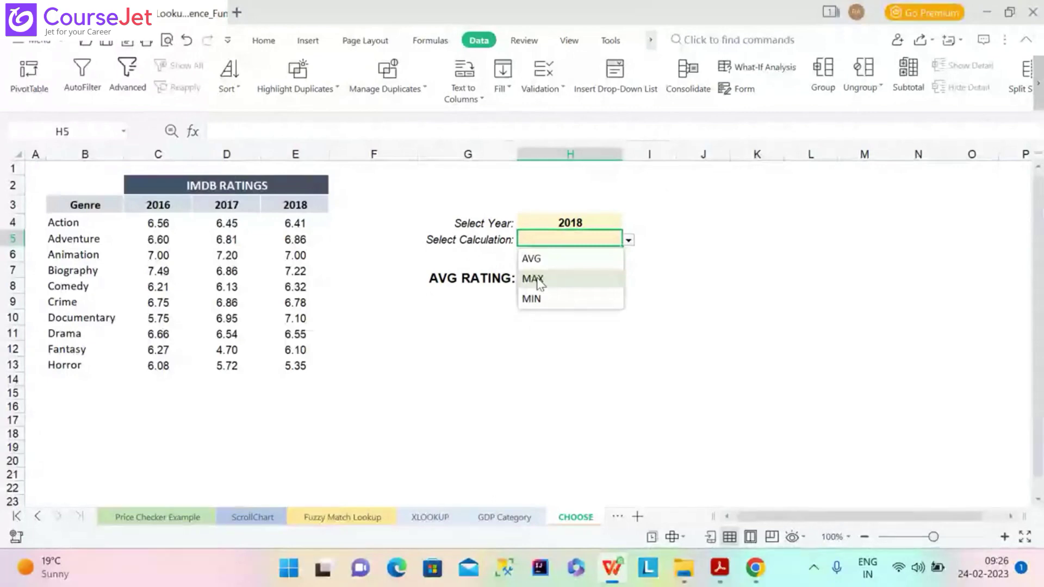
click(537, 246)
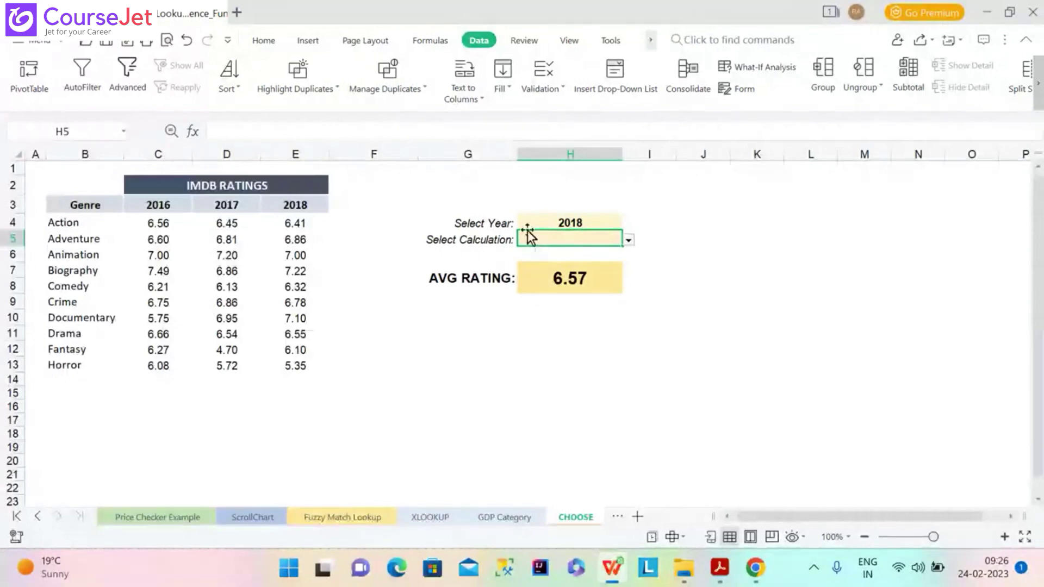
click(628, 240)
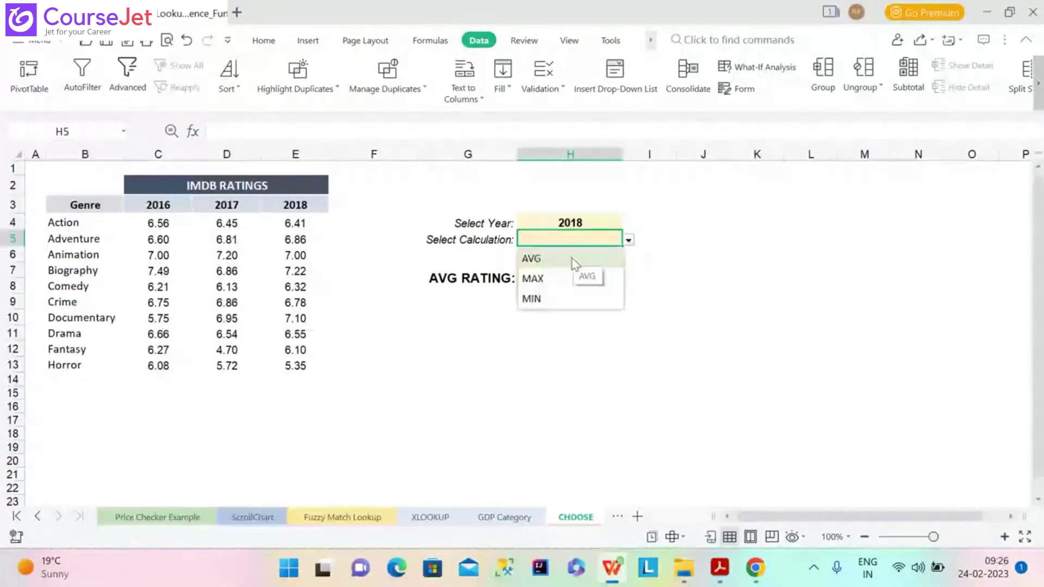
click(574, 265)
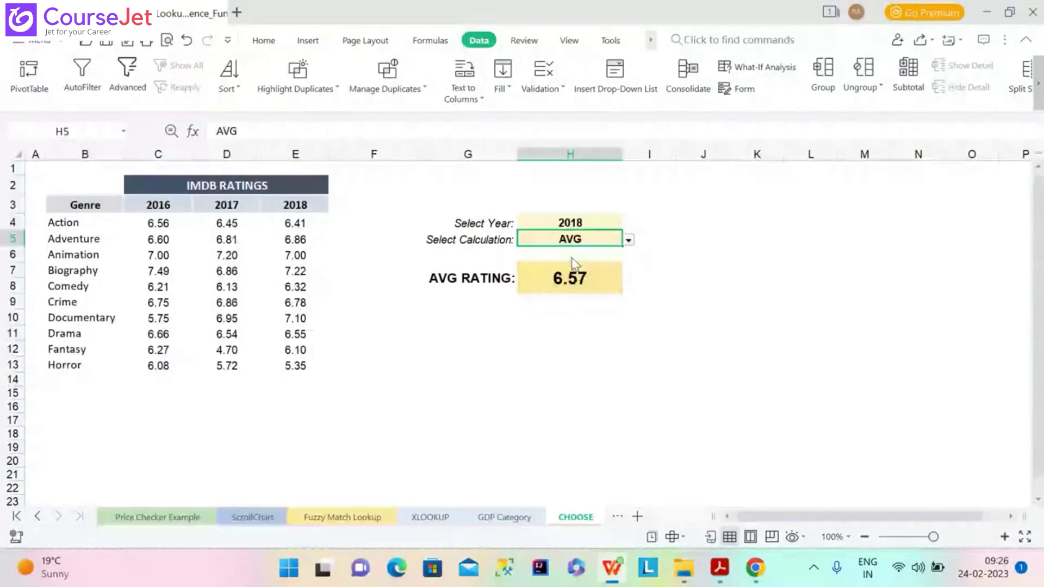
Start a formula in I5 beside the Select Calculation cell that returns 1 when H5 is AVG: =IF(H5="AVG",1,.
click(654, 237)
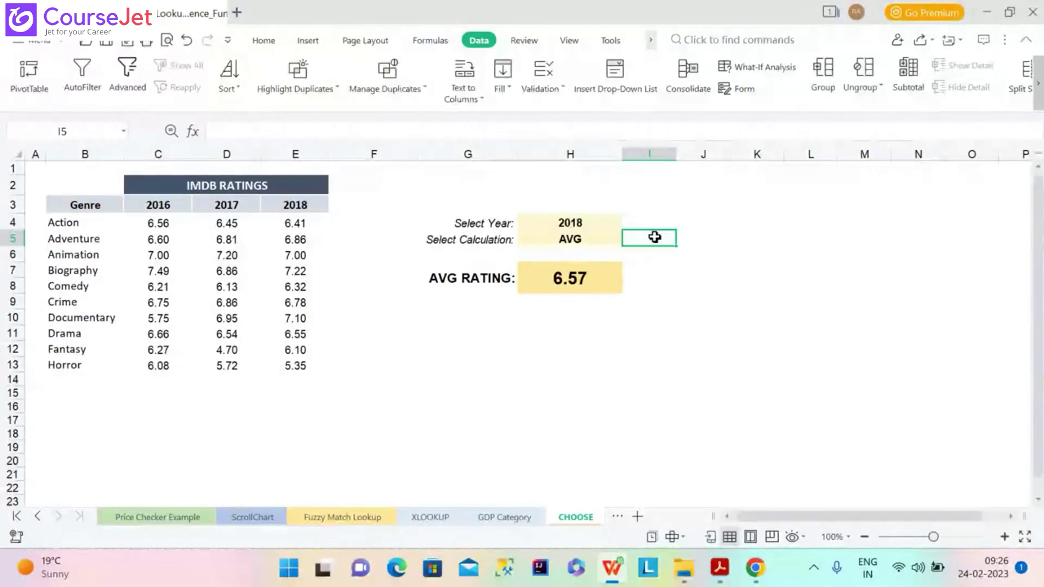
text(=IF)
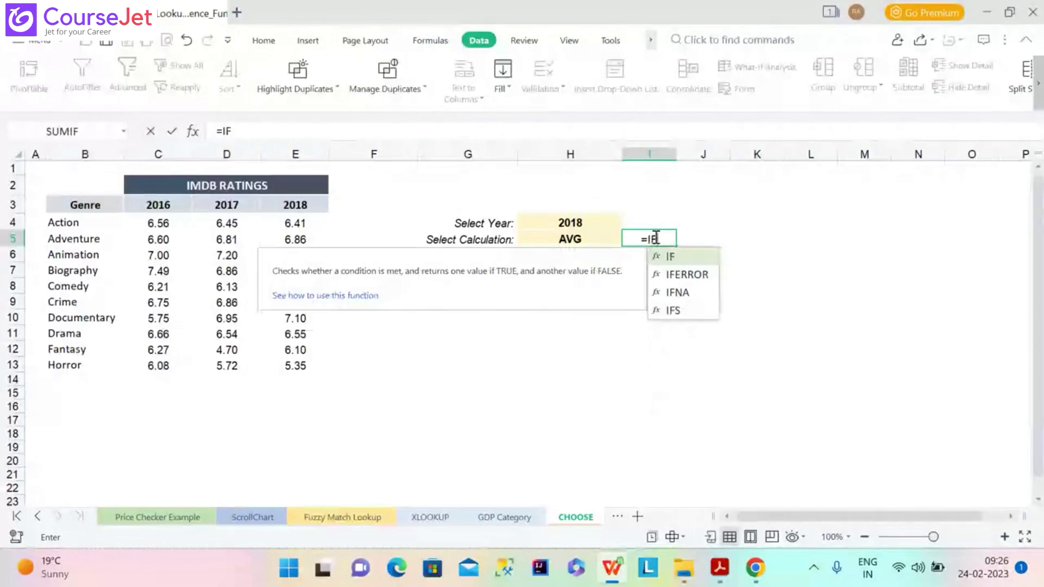
text(()
click(572, 239)
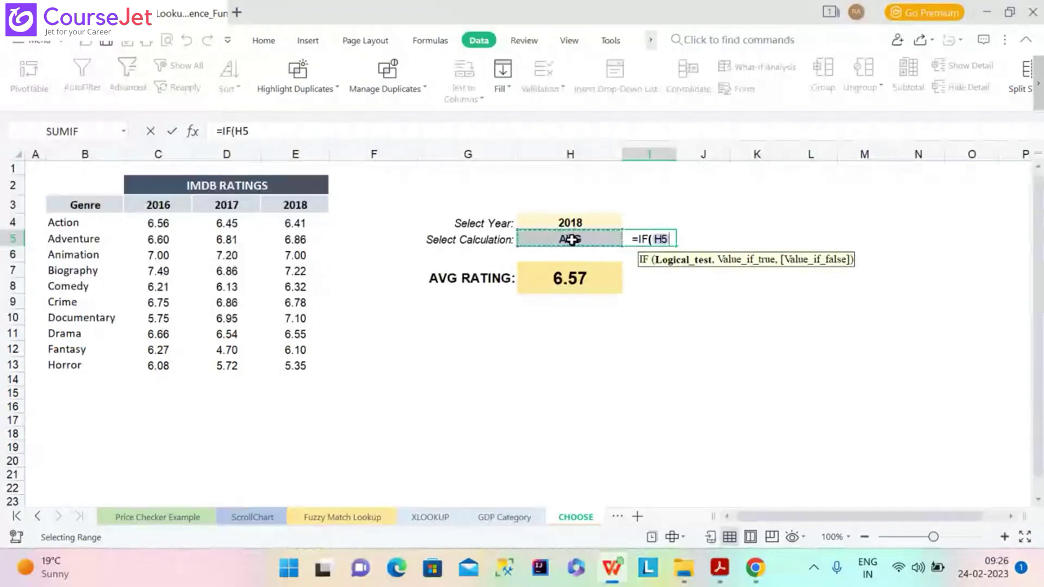
text(=")
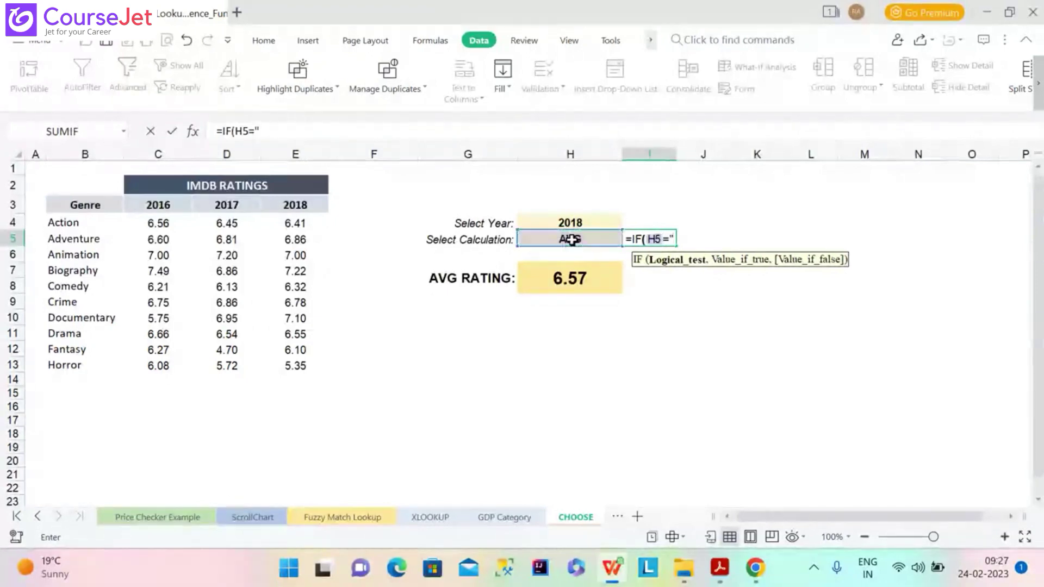
text(a)
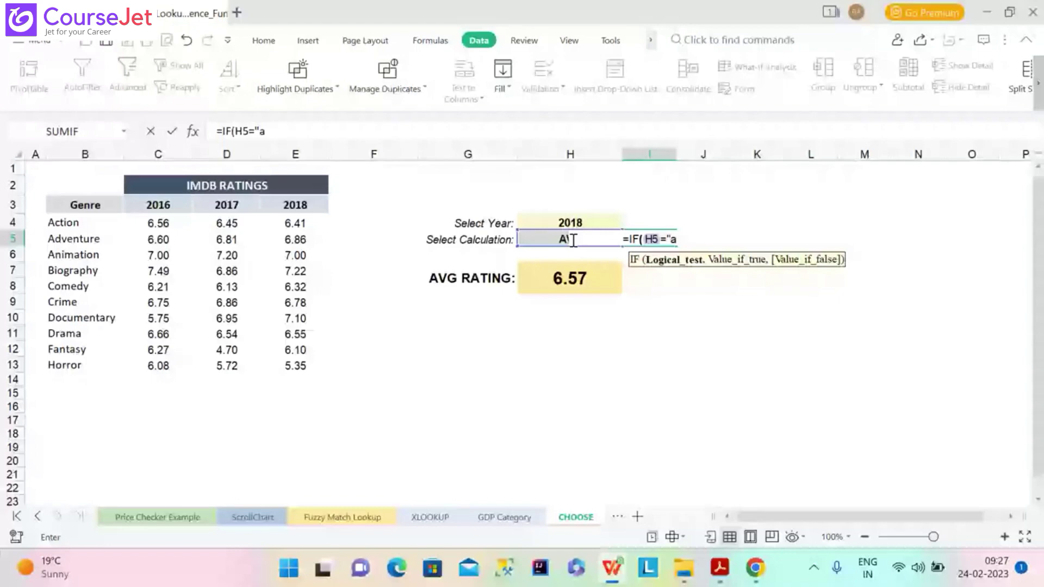
text(VG",)
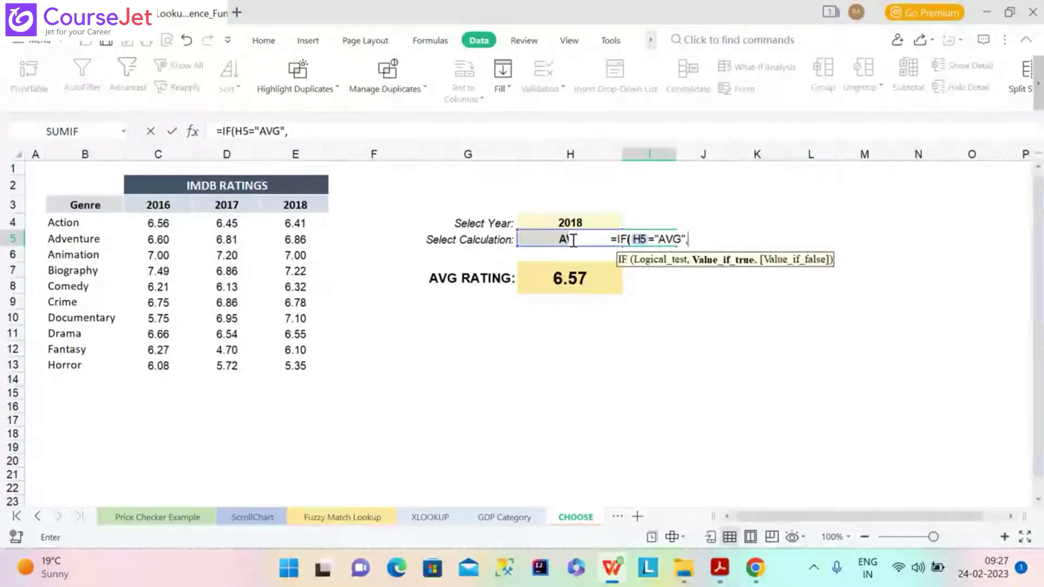
text(1)
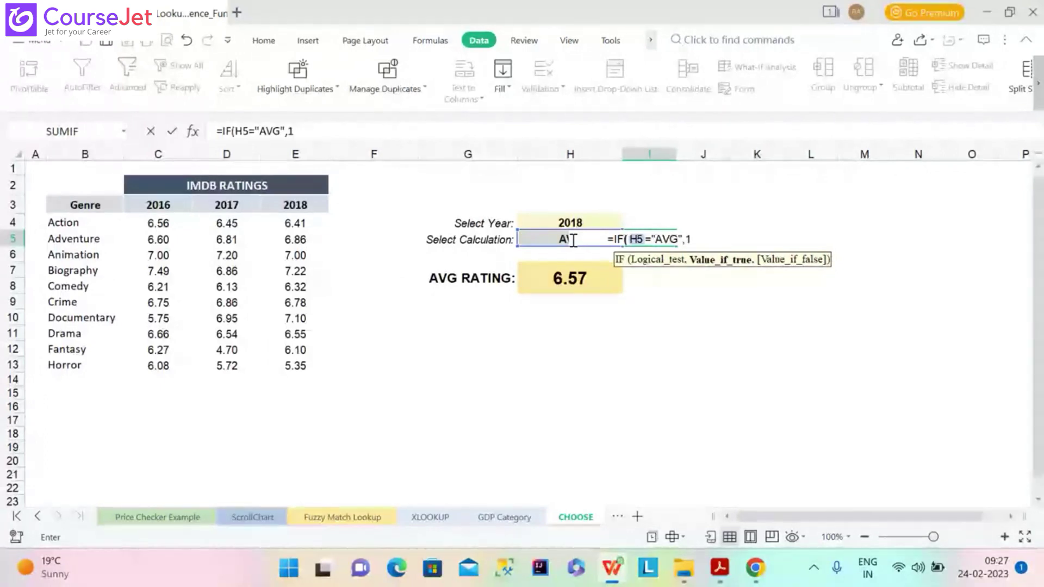
text(,)
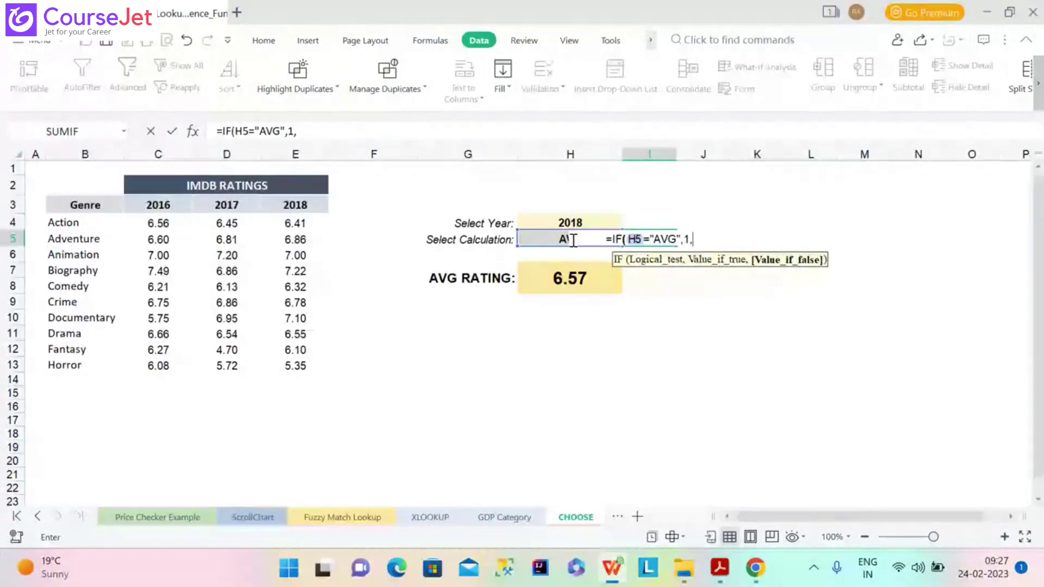
Complete the I5 formula with a nested IF(H5="MAX",2,3) and enter it.
text(IF)
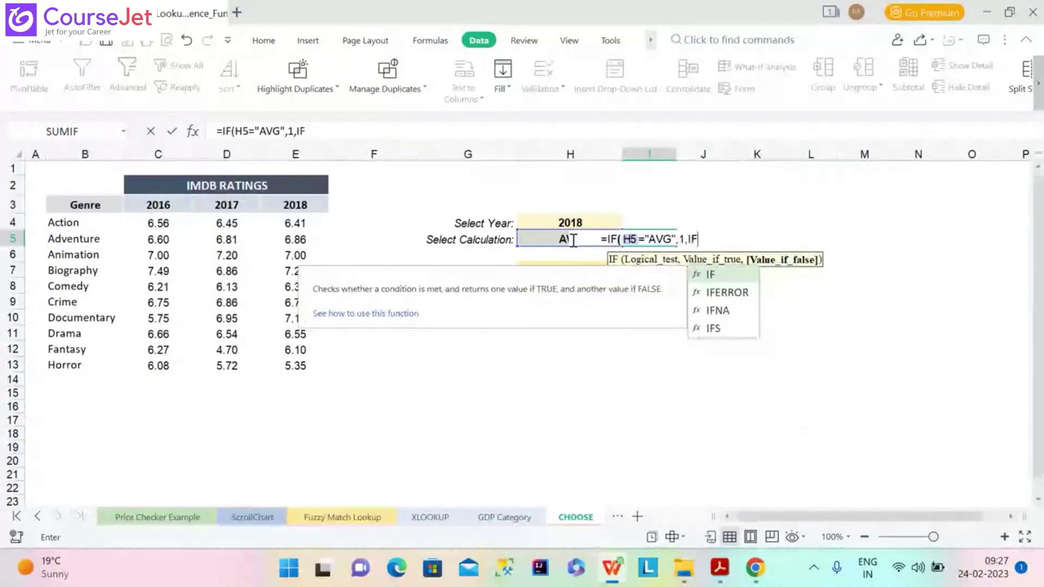
text(()
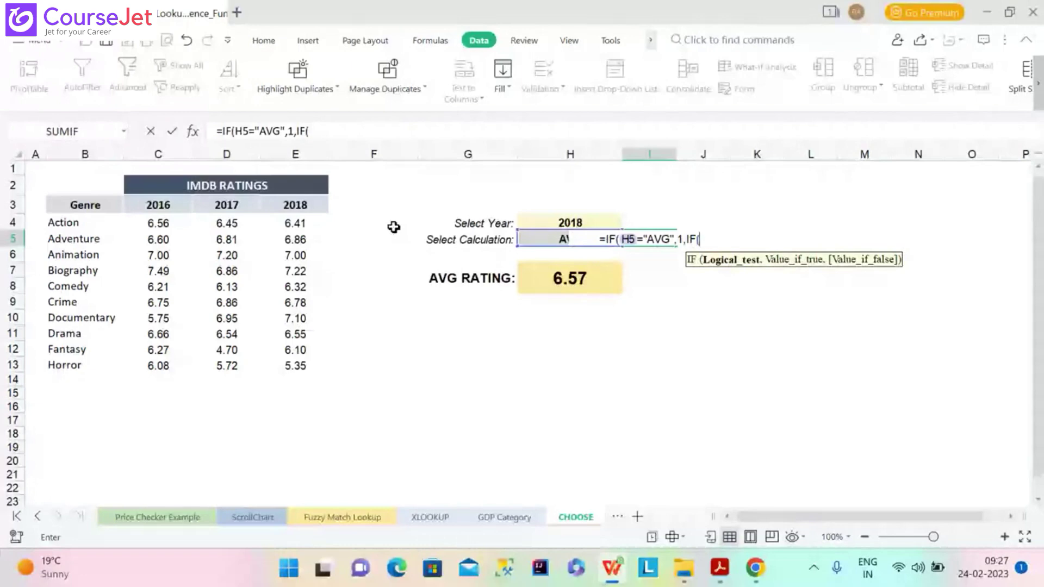
click(565, 242)
text(=)
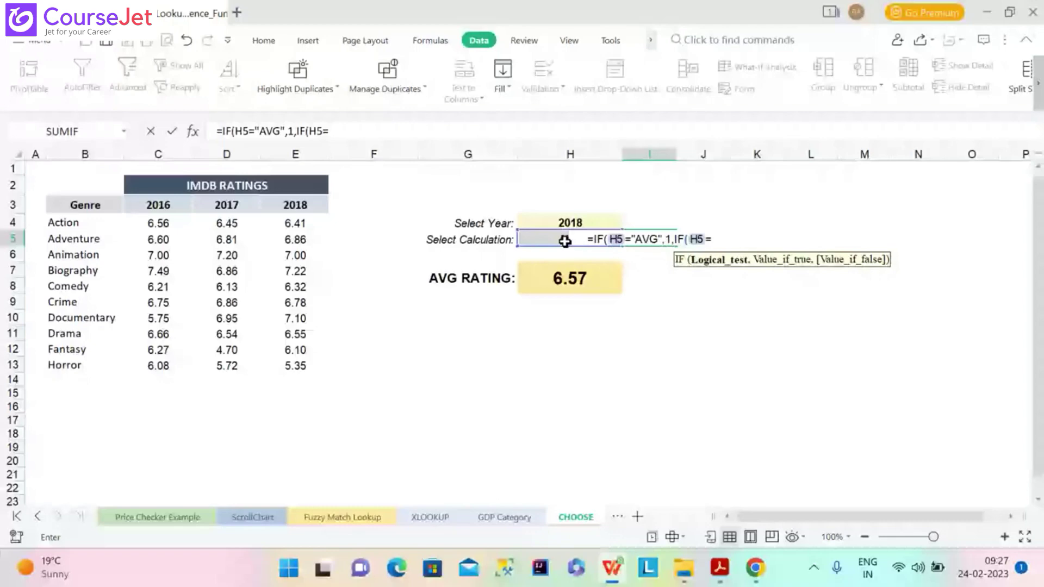
text("MAX)
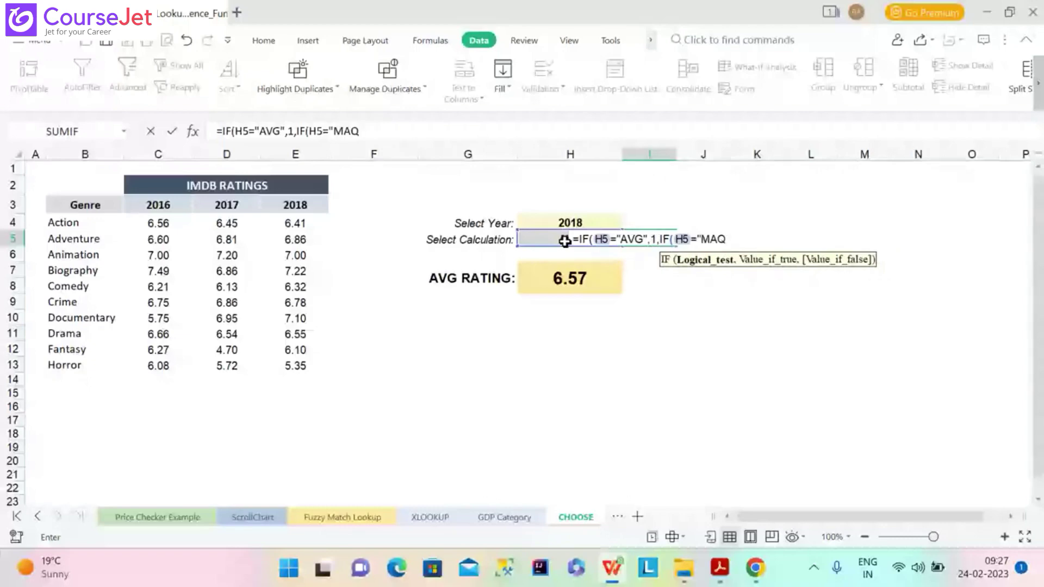
text(")
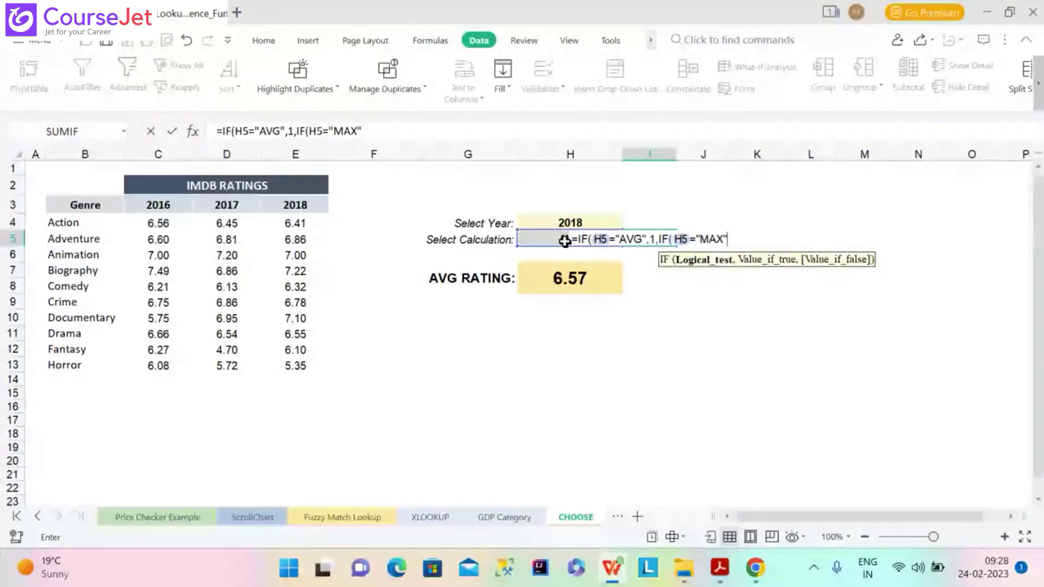
text(,)
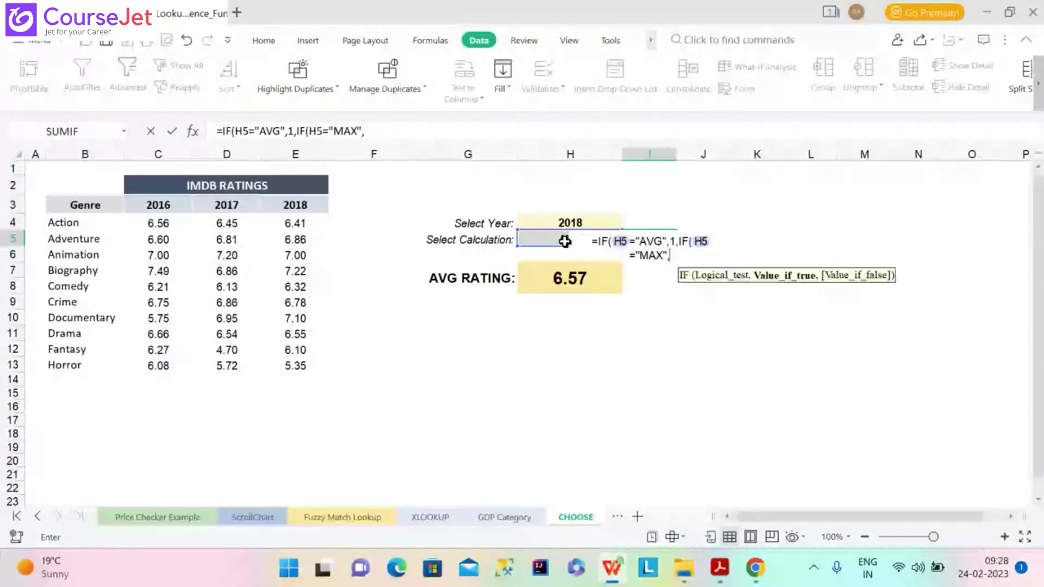
text(2)
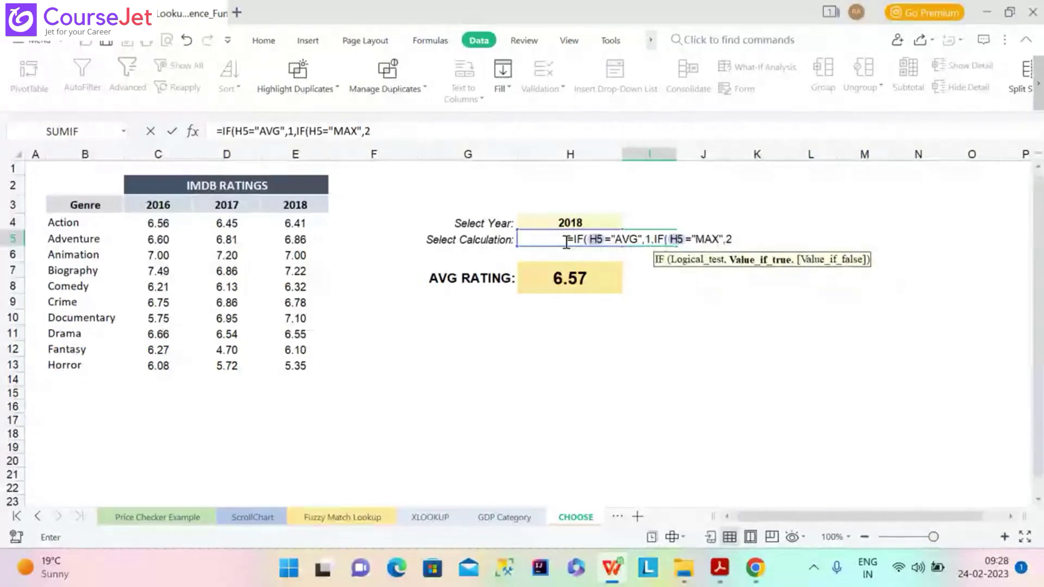
text(,)
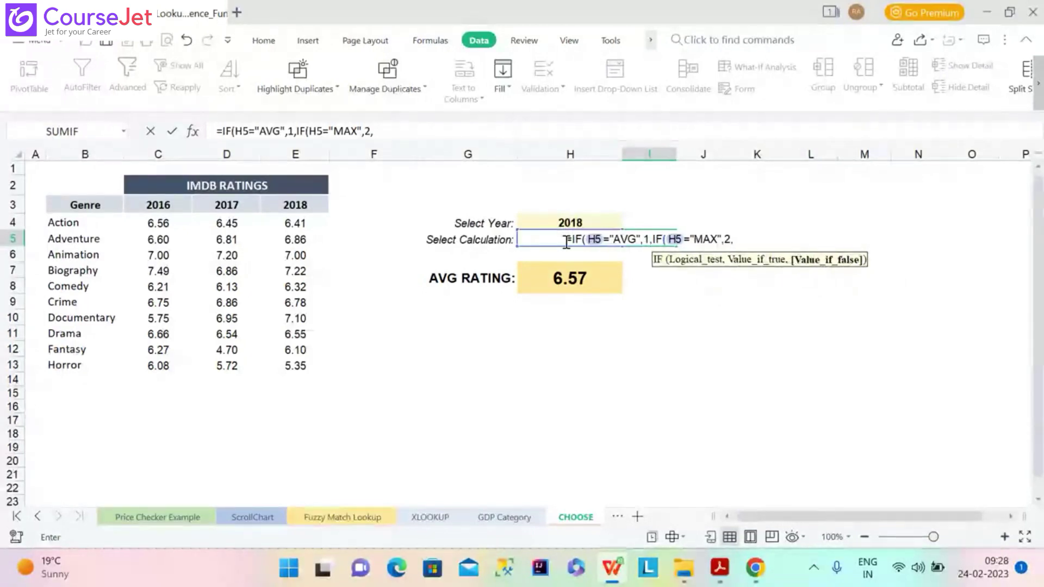
text(3)
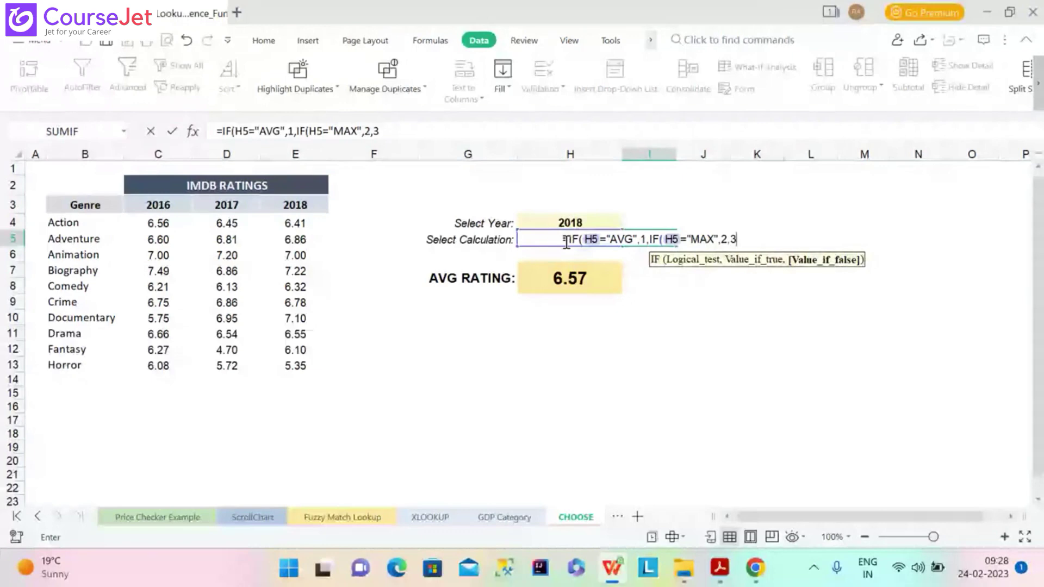
text()))
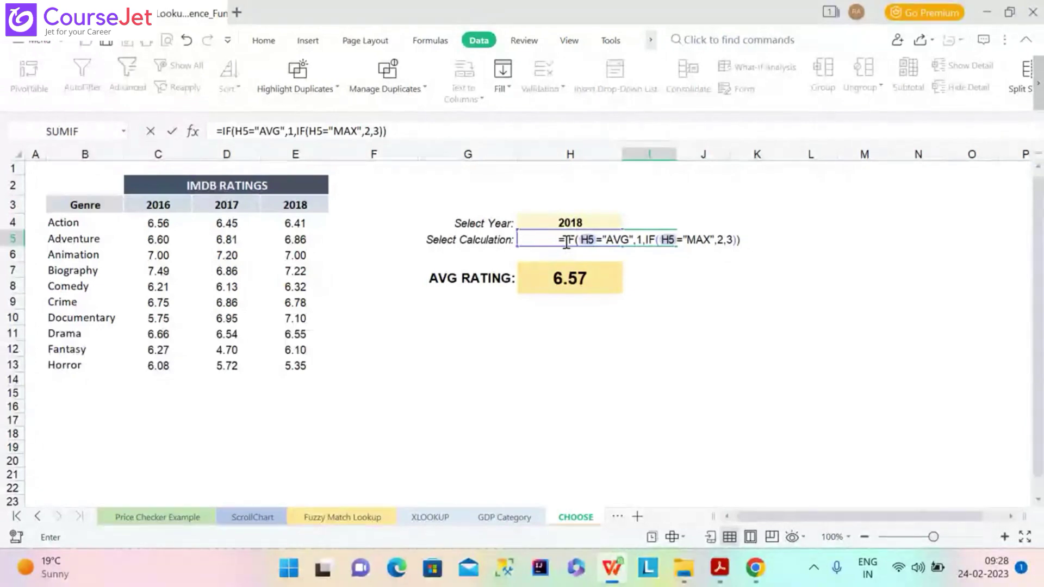
key(Return)
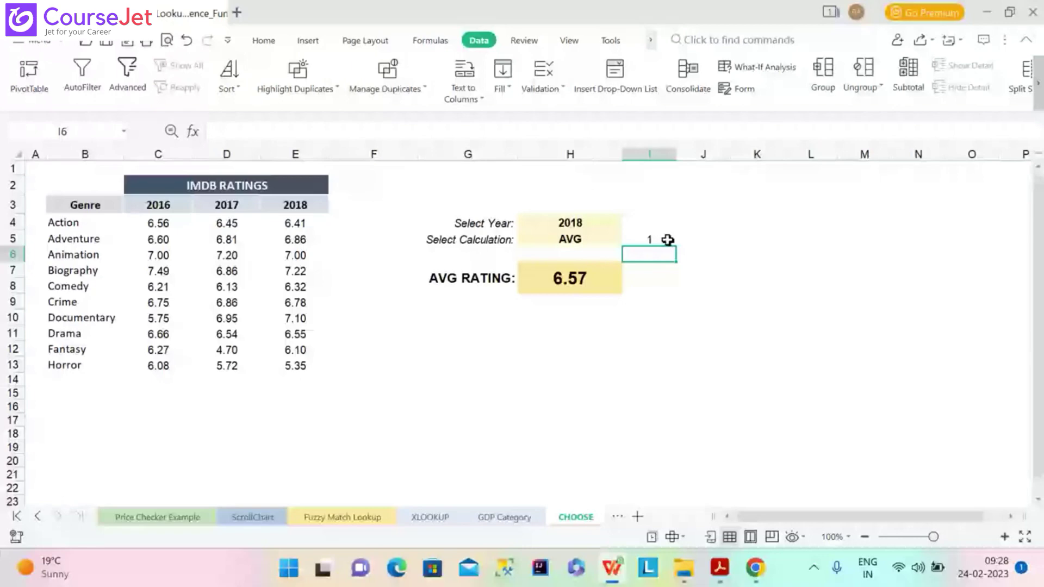
Select MAX and finally MIN in H5 to test the I5 helper, and inspect the formulas in I5 and H7.
click(570, 239)
click(629, 240)
click(559, 280)
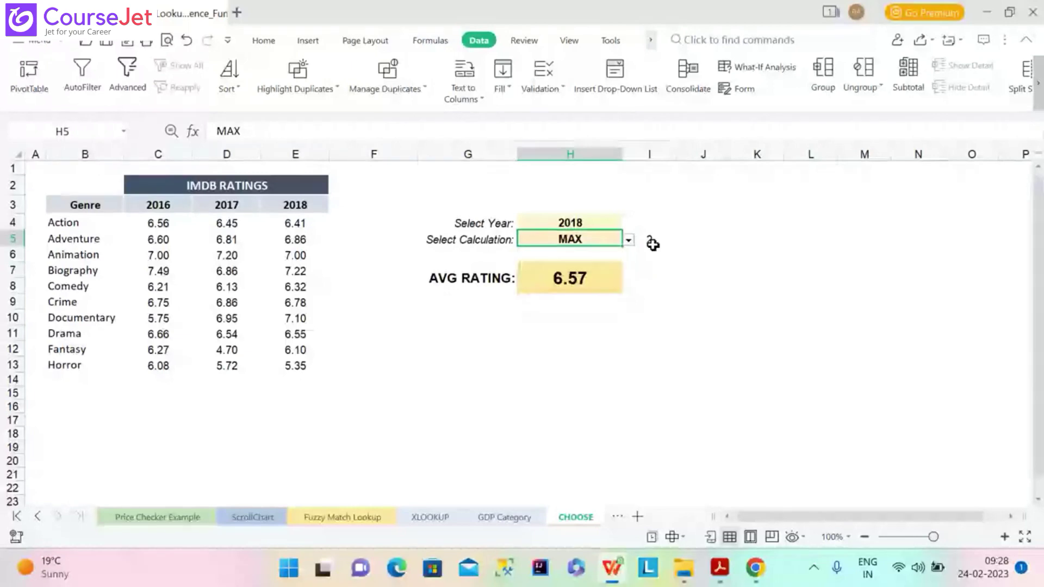
click(628, 240)
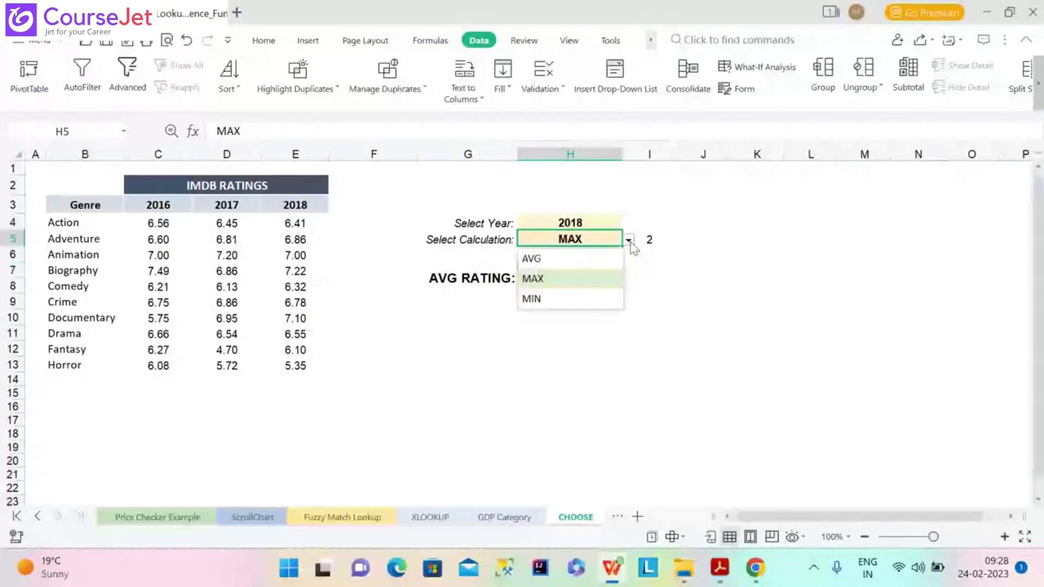
click(531, 300)
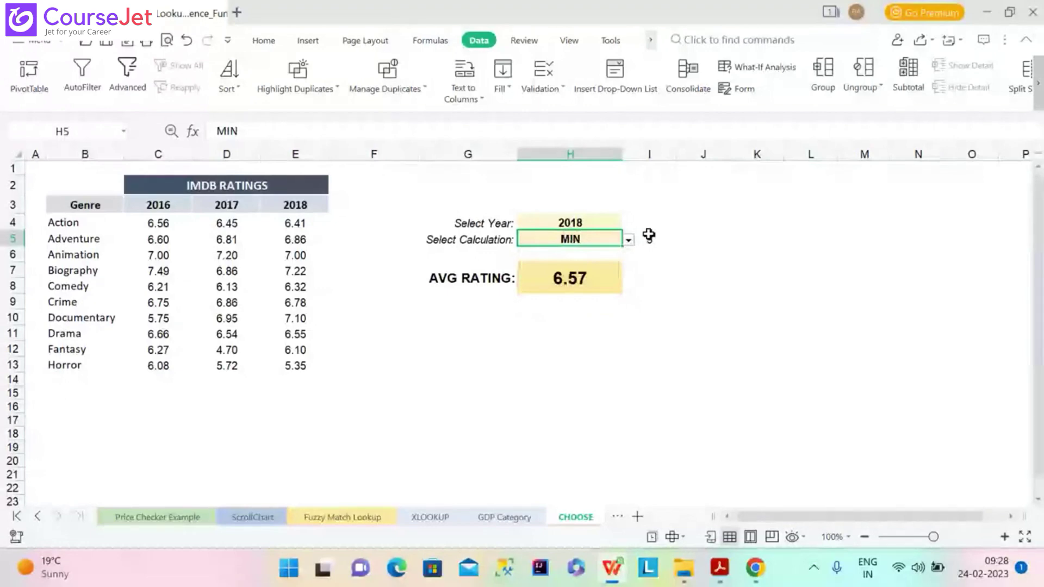
click(648, 237)
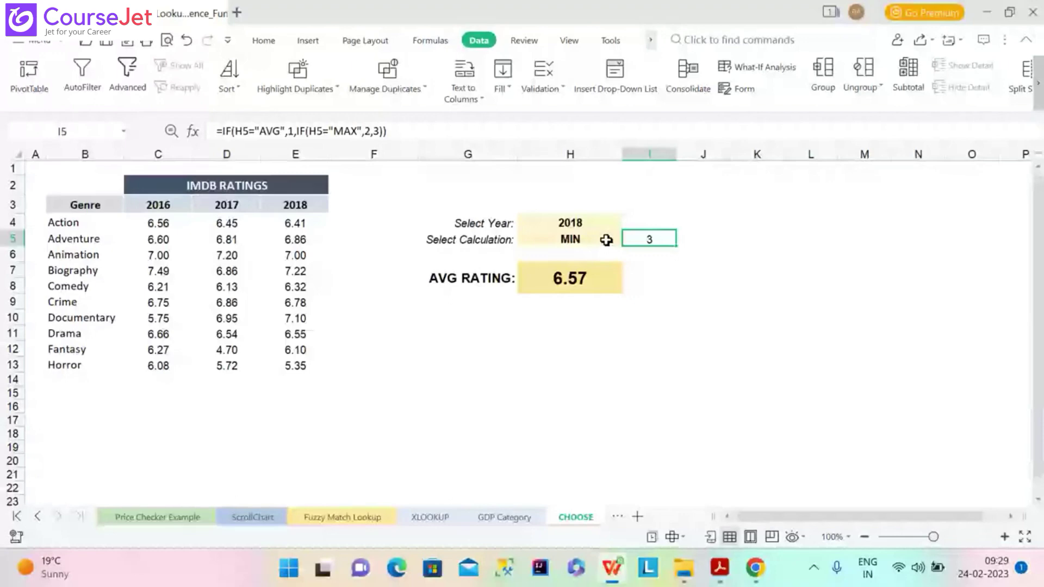
click(578, 278)
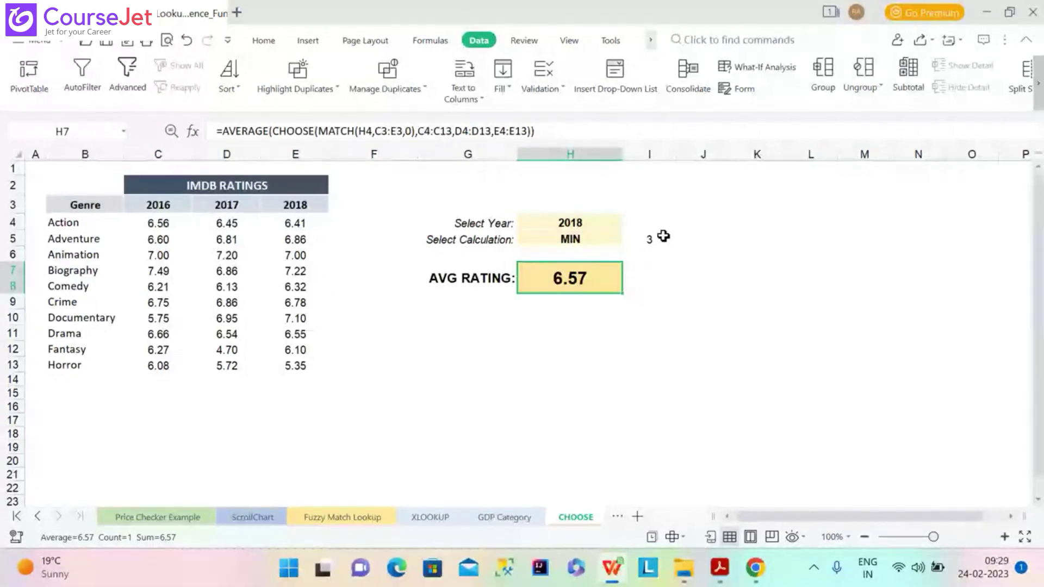
Try to replace AVG in the G7 rating label with a reference to the selected calculation, using =H5&RATING:.
click(493, 281)
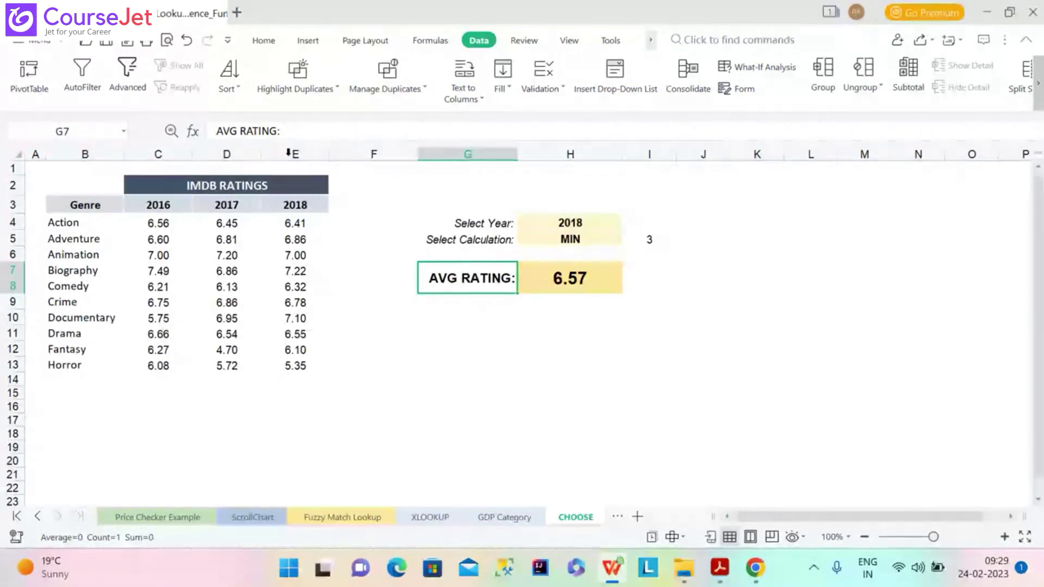
double_click(242, 135)
text(+)
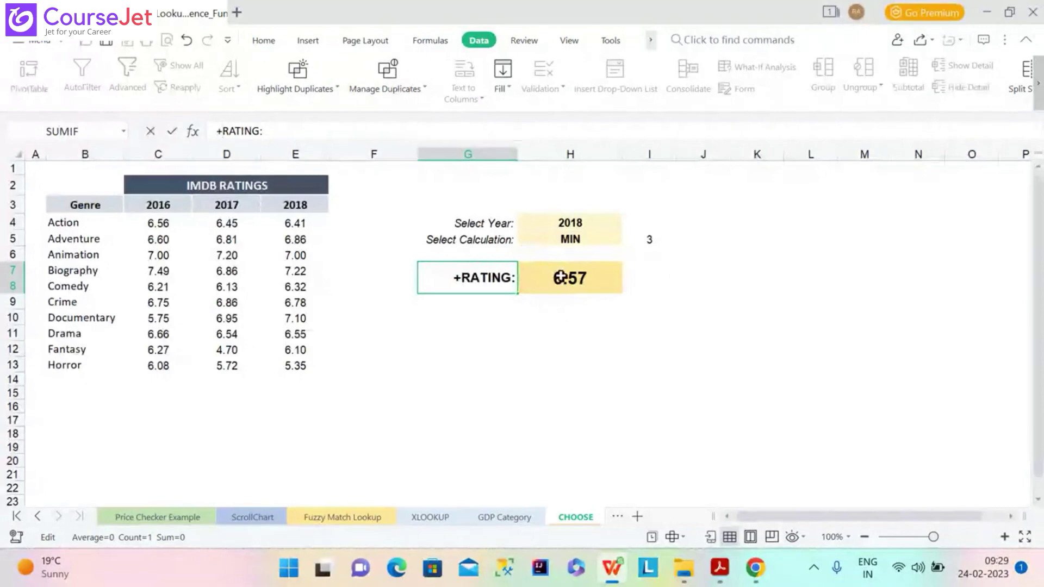
click(561, 240)
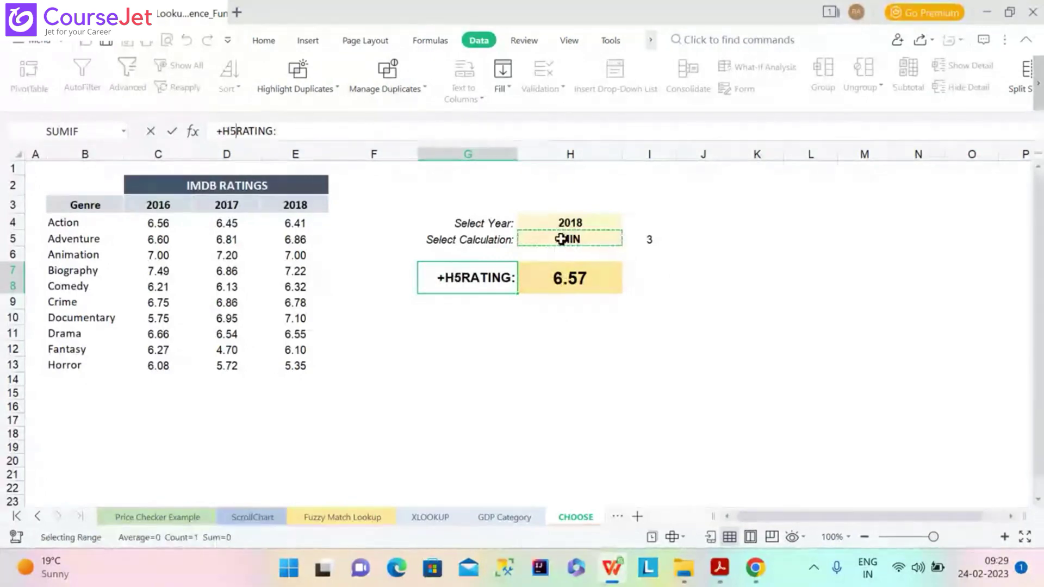
key(BackSpace)
key(BackSpace)
key(BackSpace)
text(=)
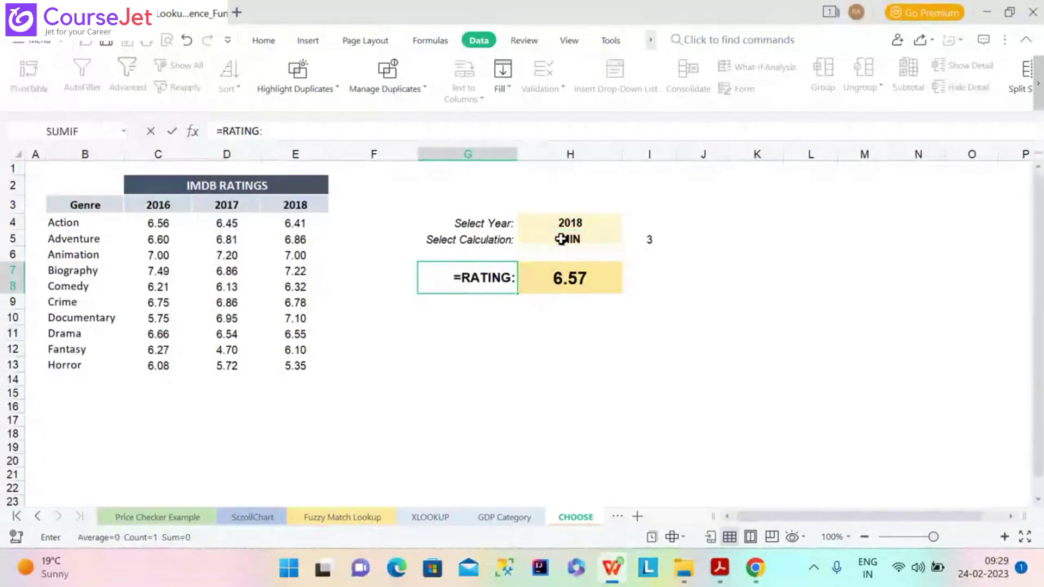
click(561, 240)
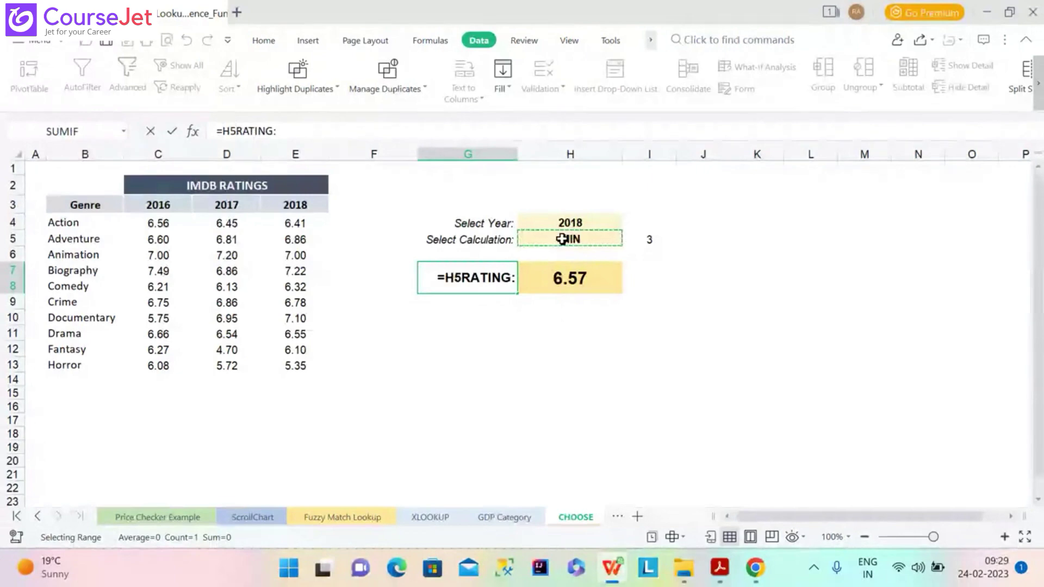
text(&)
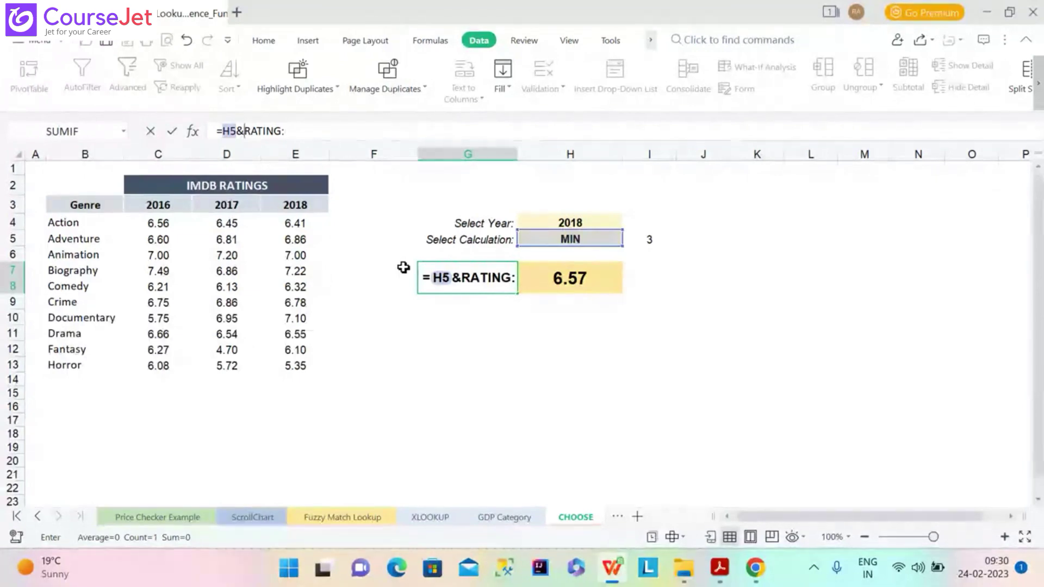
key(Return)
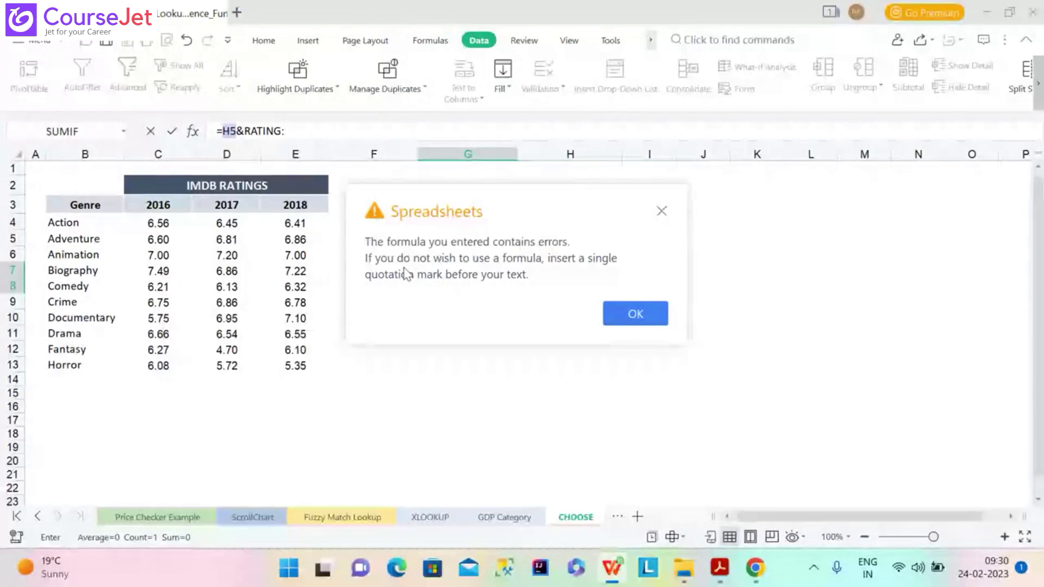
click(644, 319)
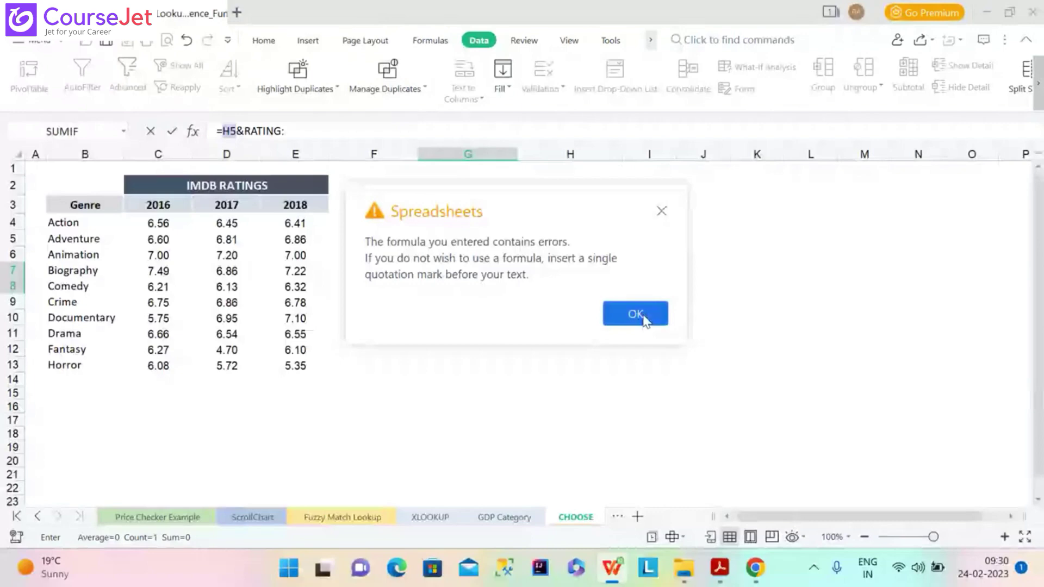
click(645, 318)
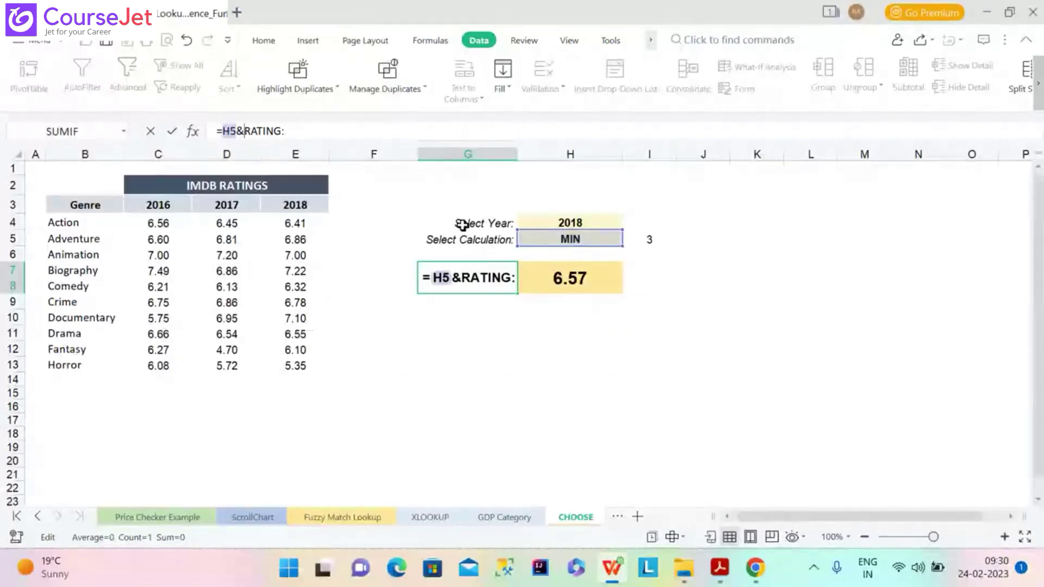
Correct the G7 label formula to =H5&"RATING:" and reselect the cell.
text(")
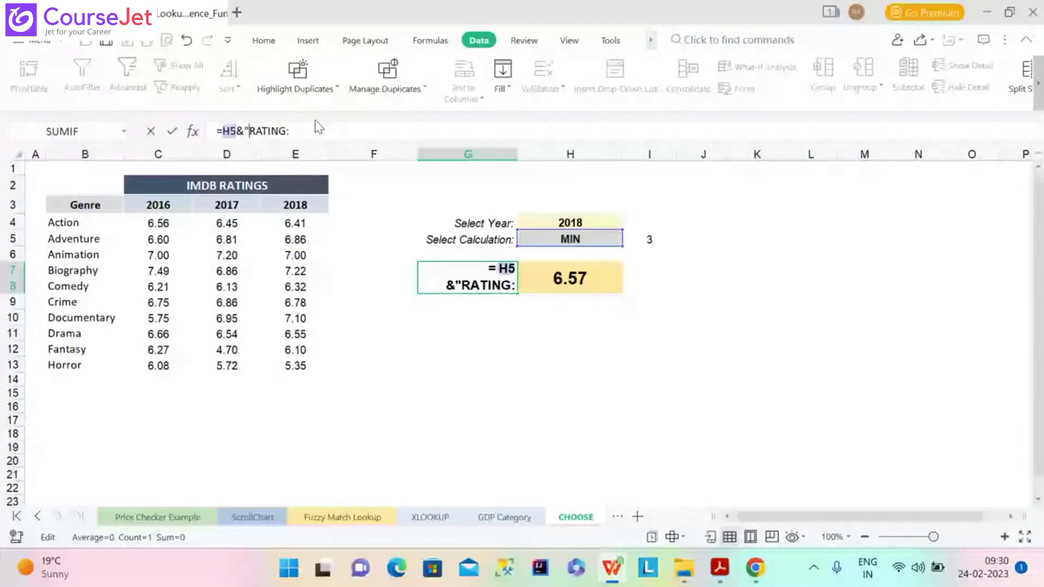
key(Return)
click(469, 264)
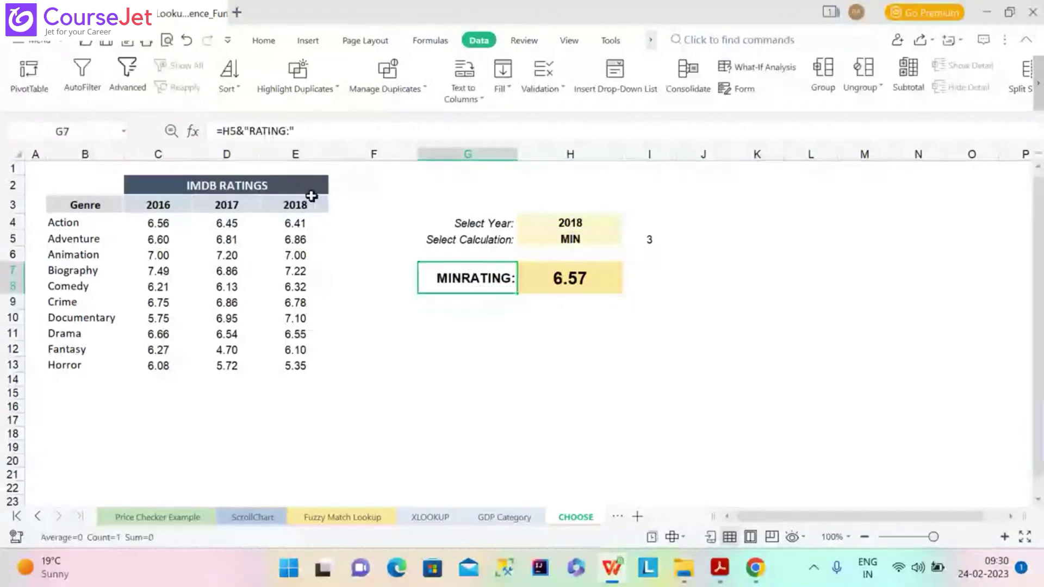
Add a space before RATING: in the G7 label formula so it reads =H5&" RATING:".
click(253, 131)
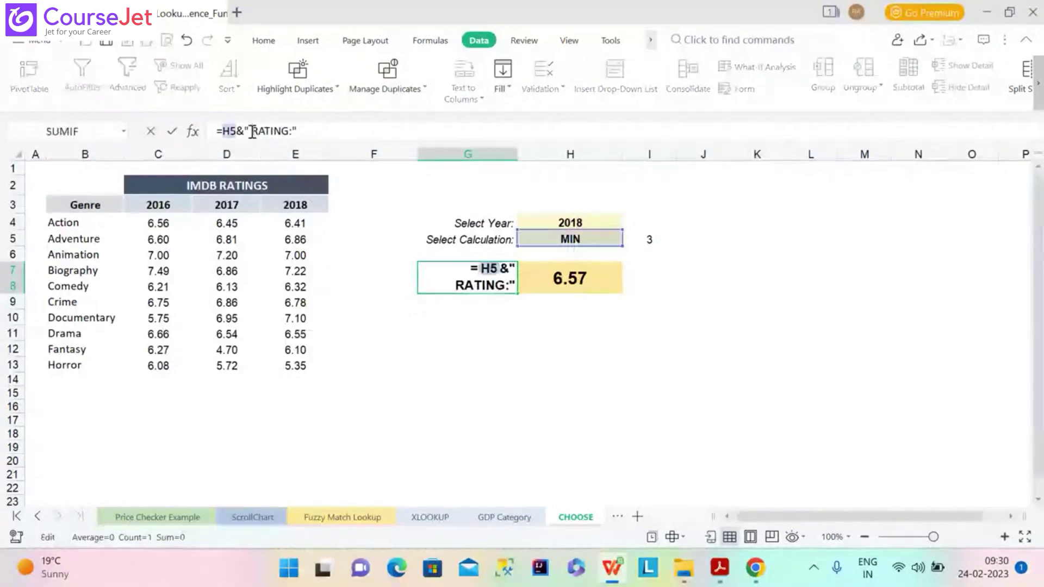
key(Return)
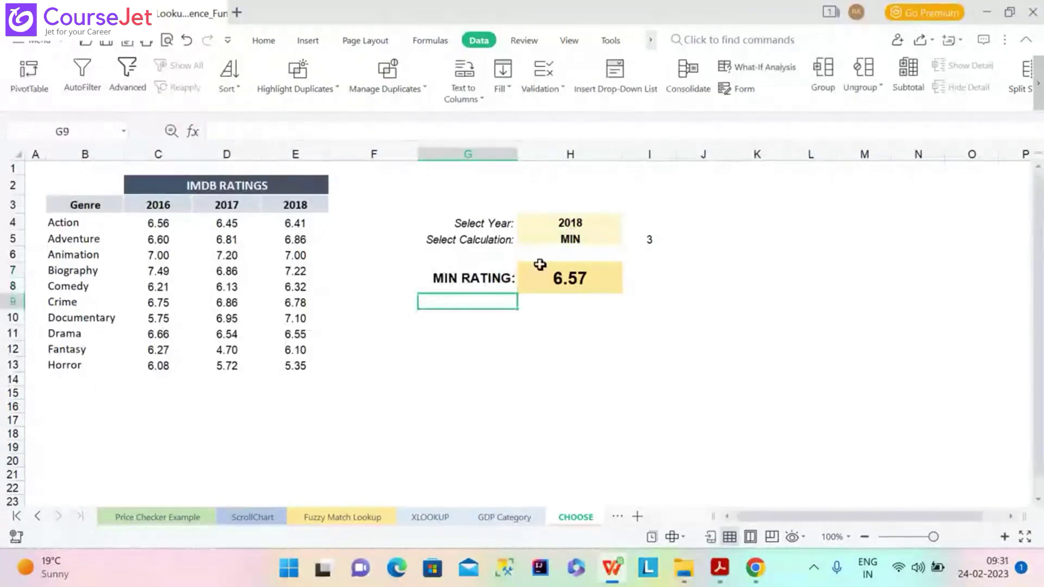
Test the G7 rating label by selecting AVG and then MIN in H5.
click(549, 240)
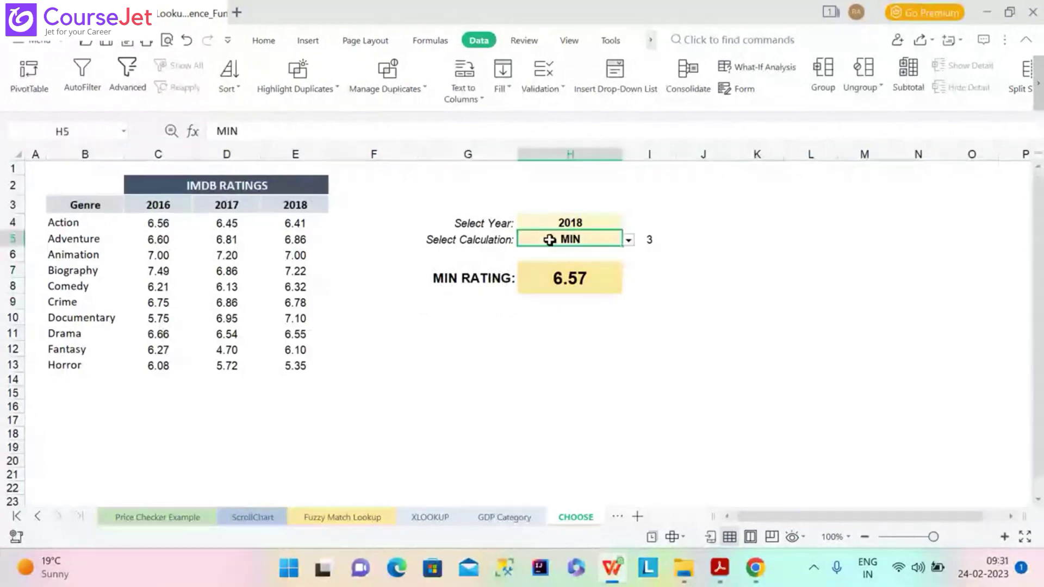
click(628, 239)
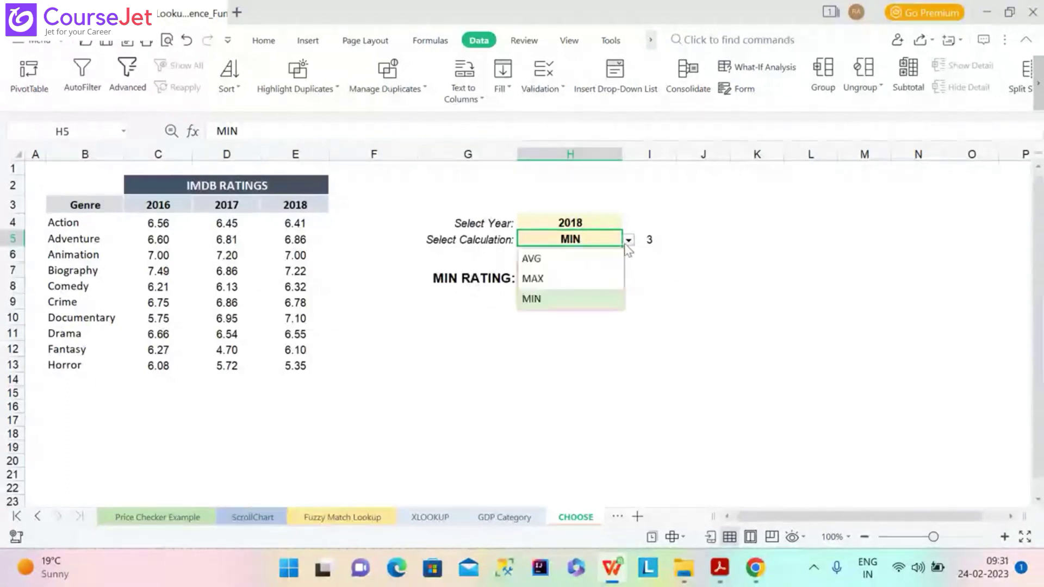
click(566, 261)
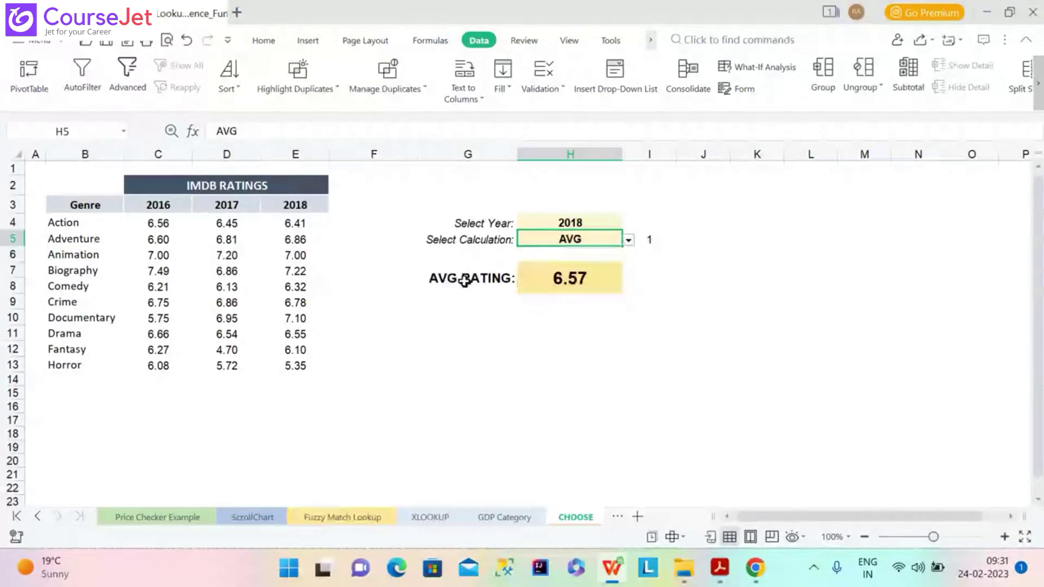
click(628, 239)
click(576, 286)
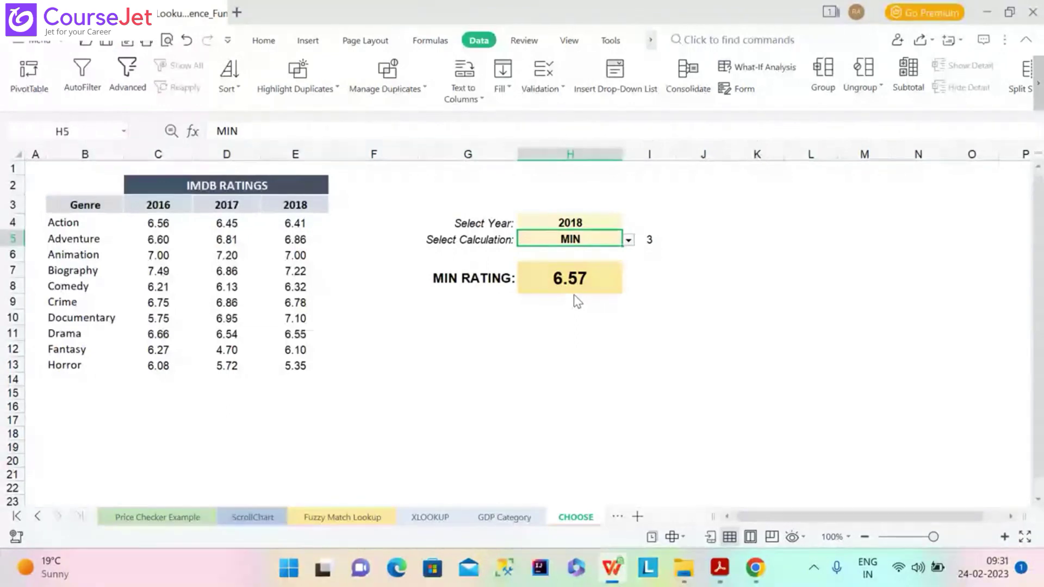
drag(577, 300, 807, 354)
click(863, 237)
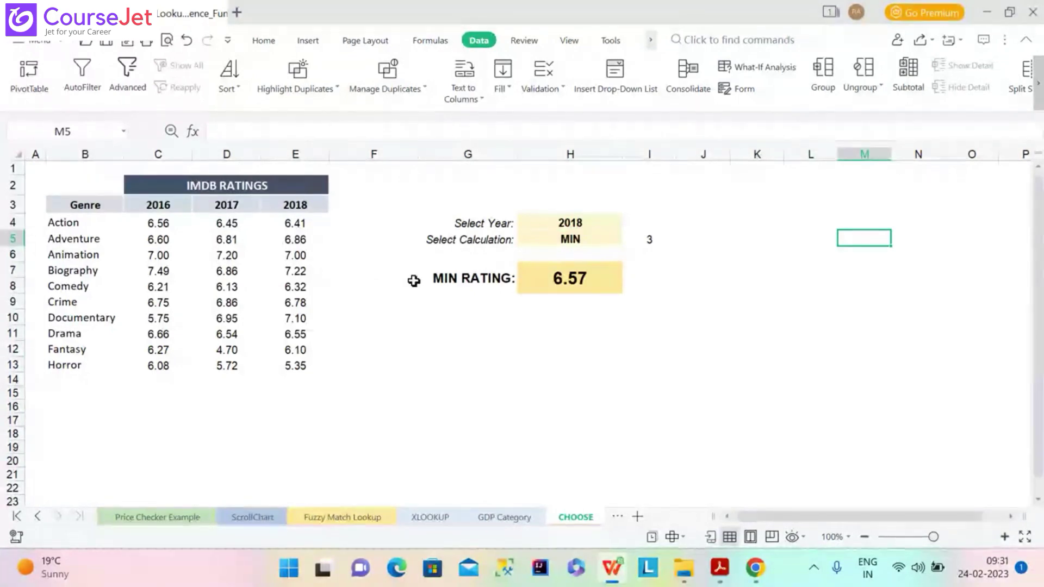
Start an outer CHOOSE function before AVERAGE in the H7 formula, using I5 as its index number.
click(565, 278)
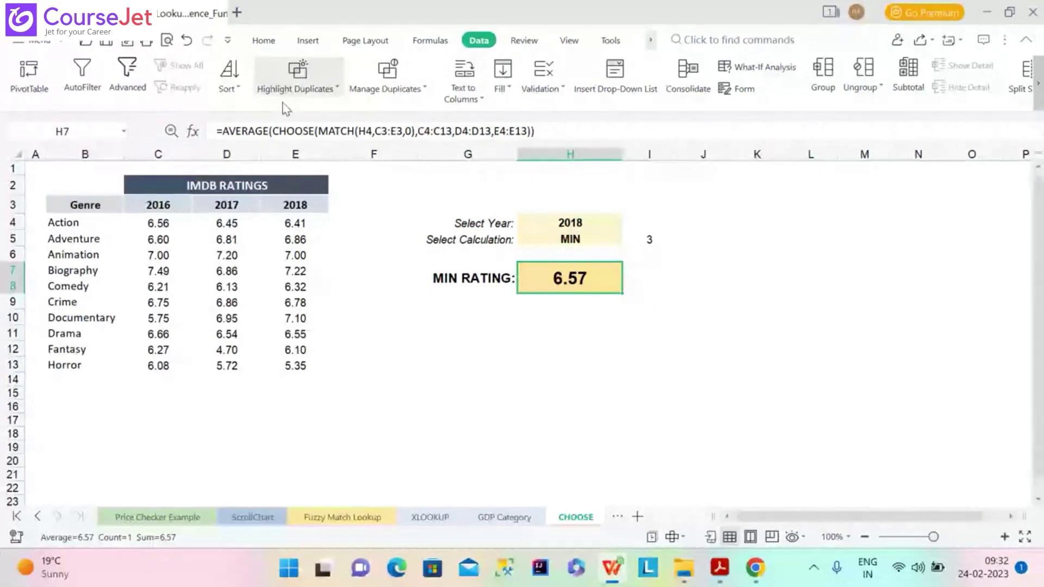
click(225, 131)
text(C)
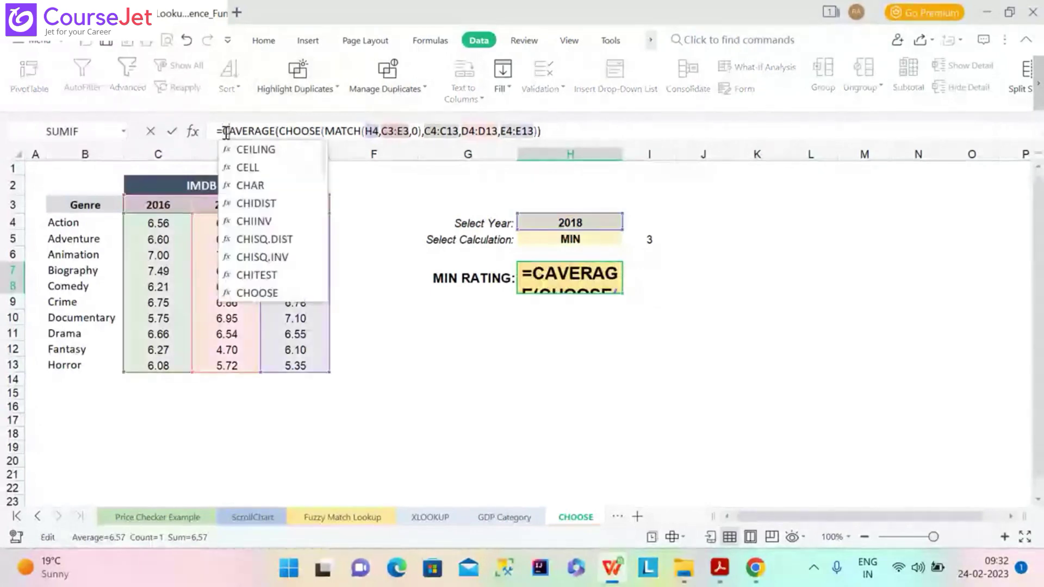
text(HOOSE)
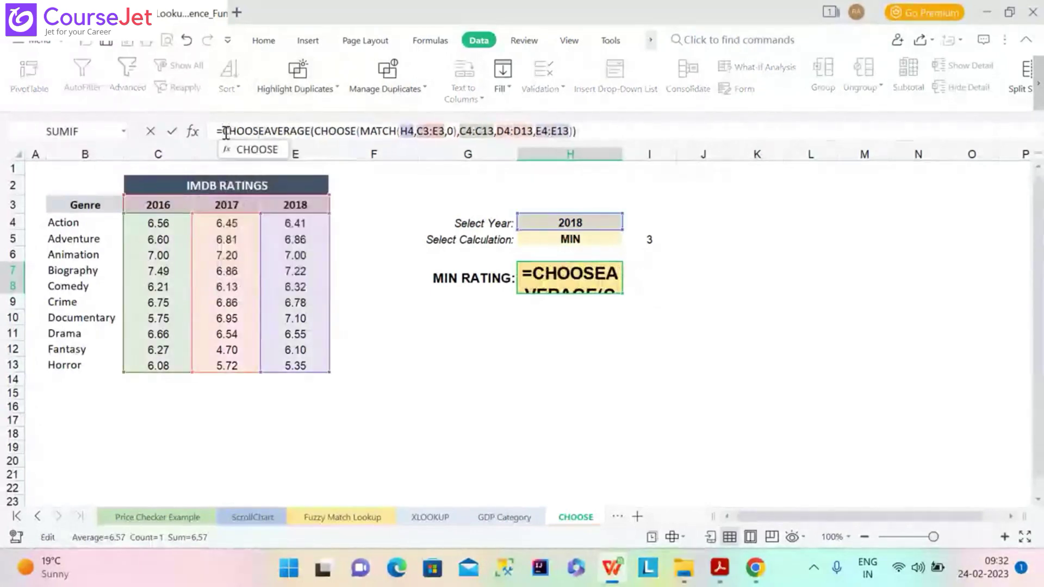
text(()
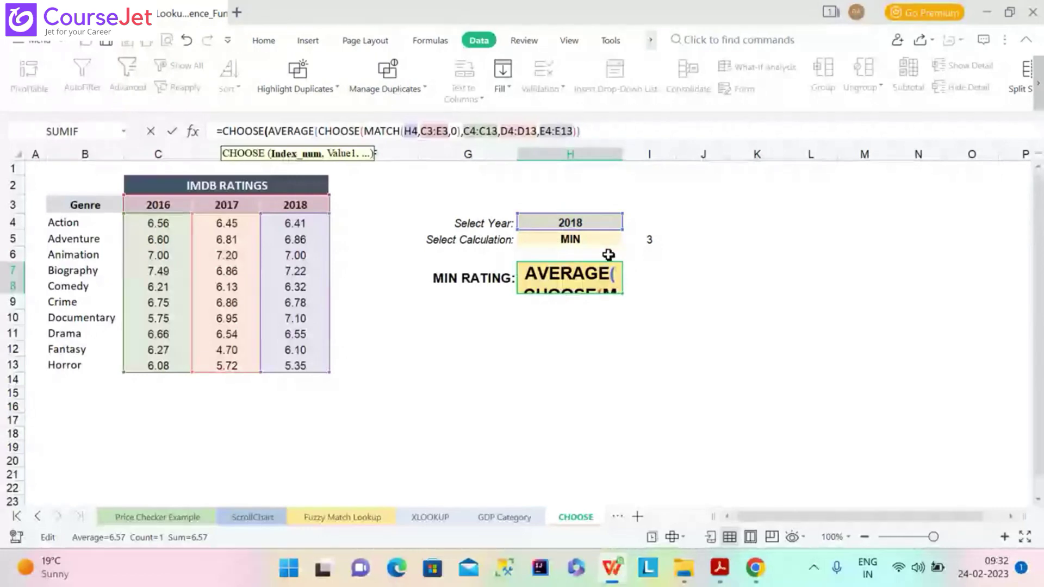
click(648, 237)
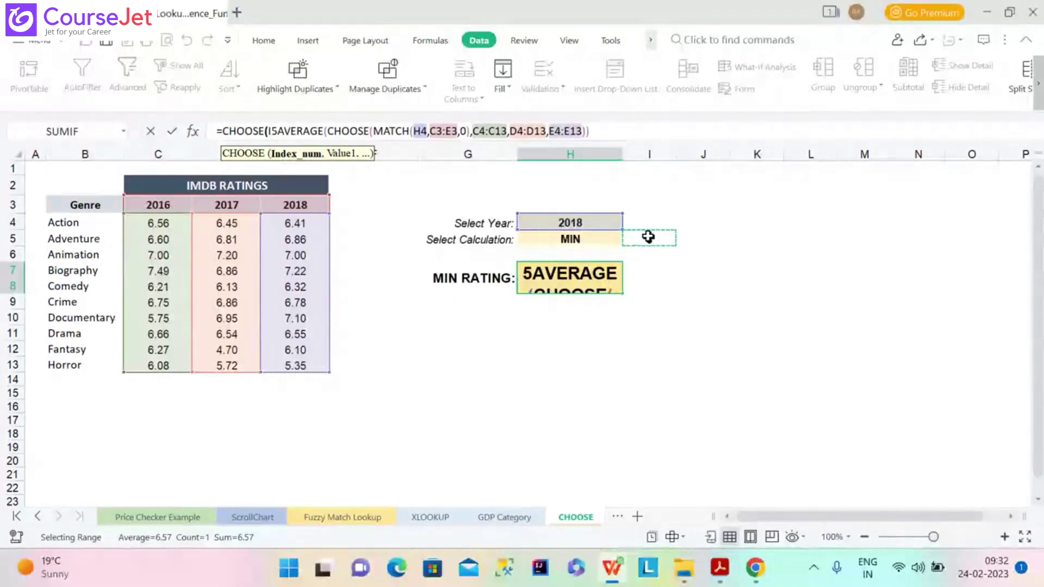
text(,)
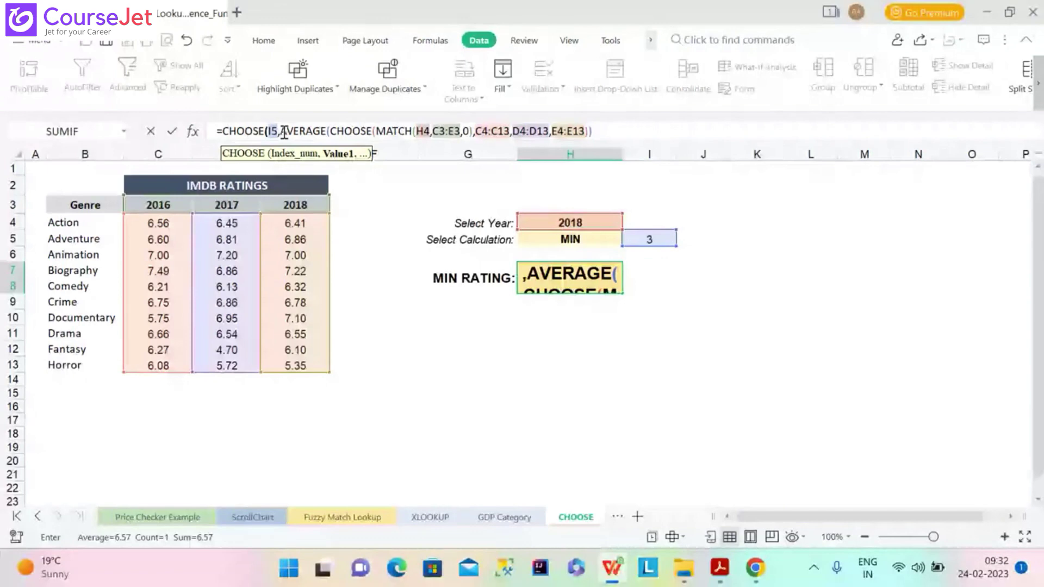
key(Right)
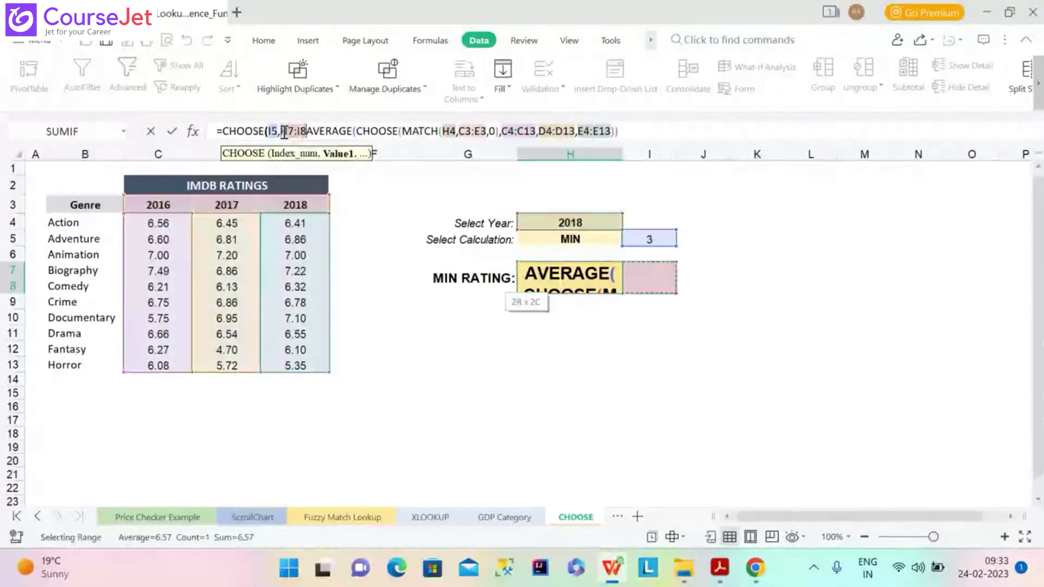
key(shift+Right)
key(shift+Right)
key(shift+Right)
key(shift+Right)
key(shift+Right)
key(shift+Right)
key(shift+Right)
key(shift+Right)
key(shift+Right)
key(shift+Right)
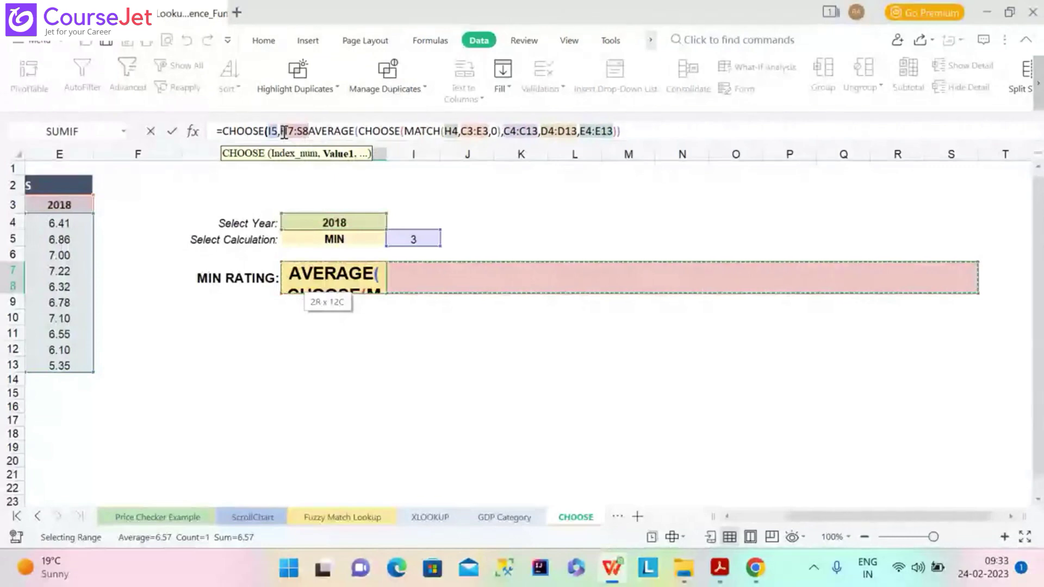
key(BackSpace)
key(BackSpace)
key(BackSpace)
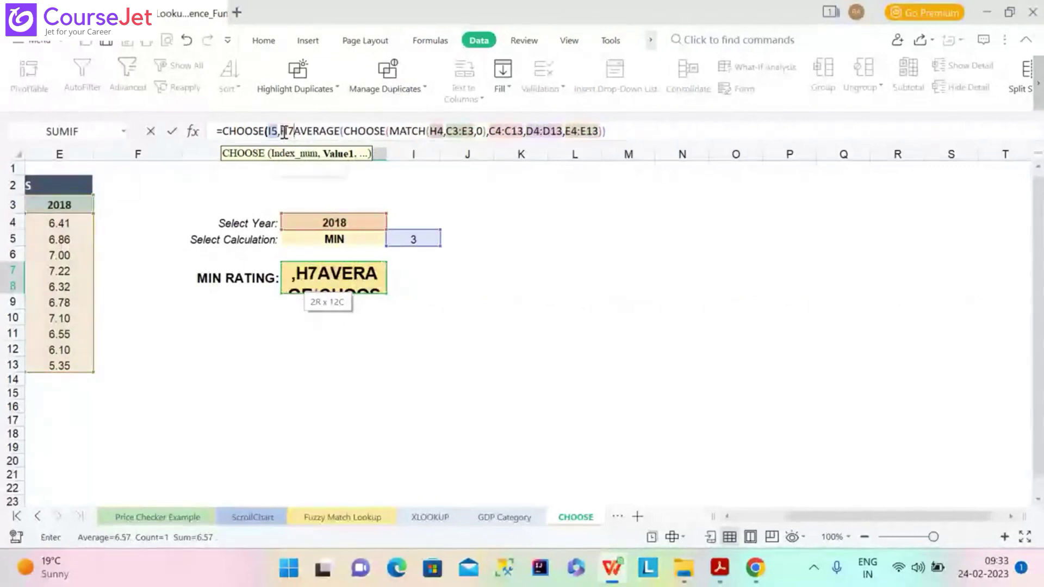
key(BackSpace)
key(BackSpace)
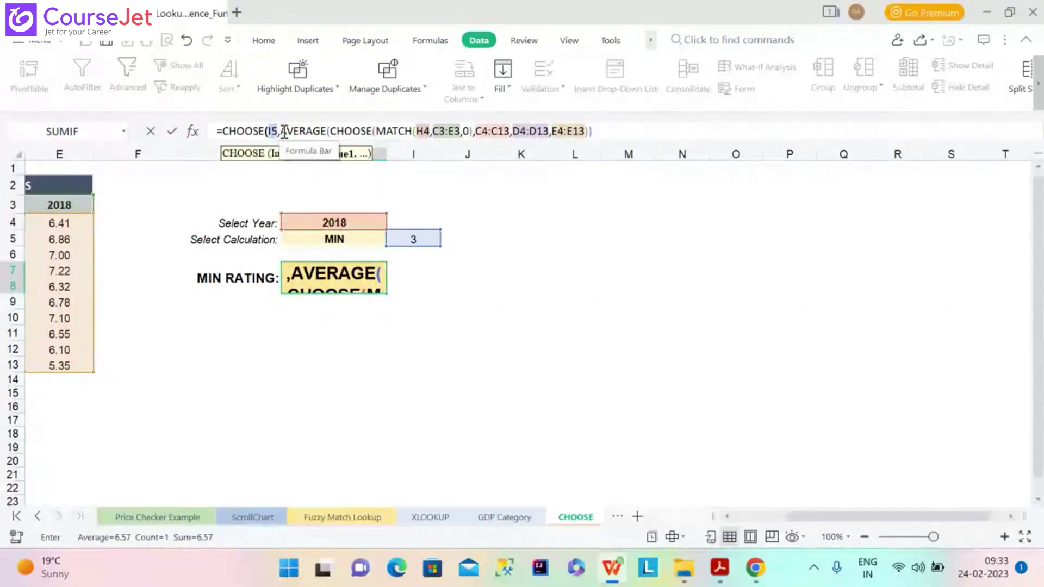
Duplicate the AVERAGE(CHOOSE(MATCH(H4,C3:E3,0),C4:C13,D4:D13,E4:E13)) expression as the outer CHOOSE's second value in H7, replacing AVERAGE with MAX.
click(281, 132)
drag(281, 131, 593, 135)
key(ctrl+c)
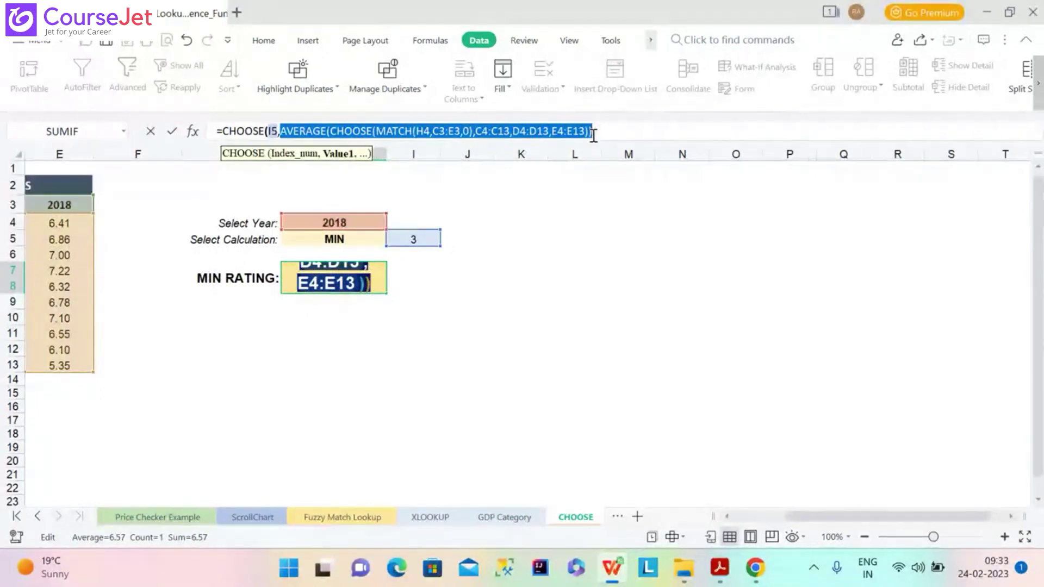
click(593, 136)
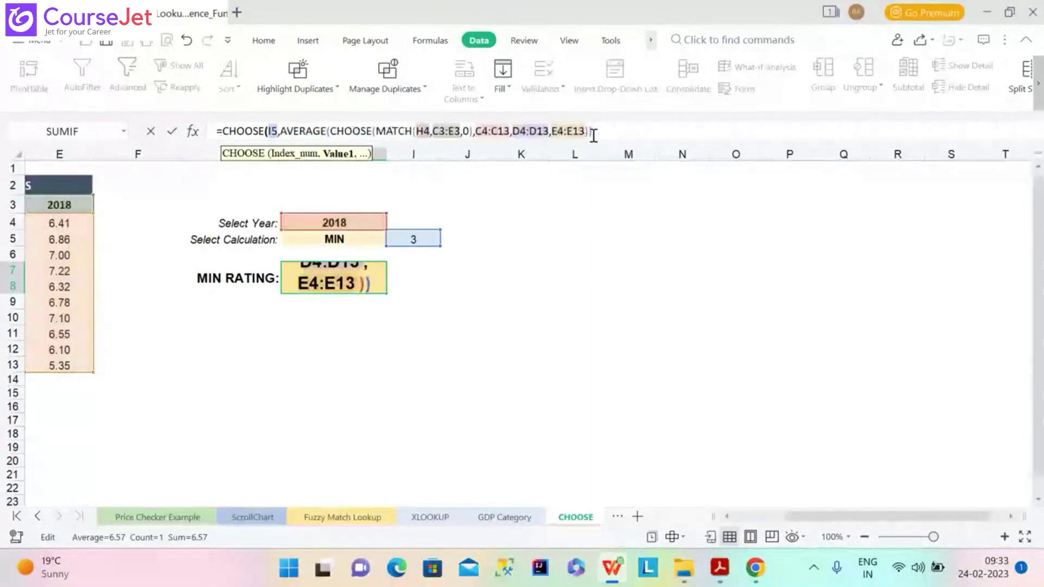
text(,)
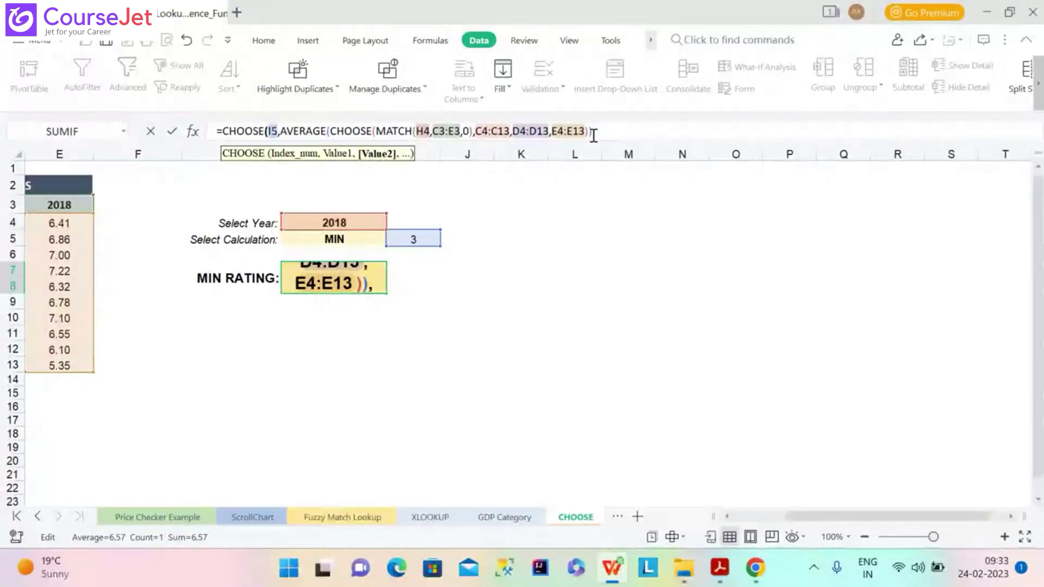
key(ctrl+v)
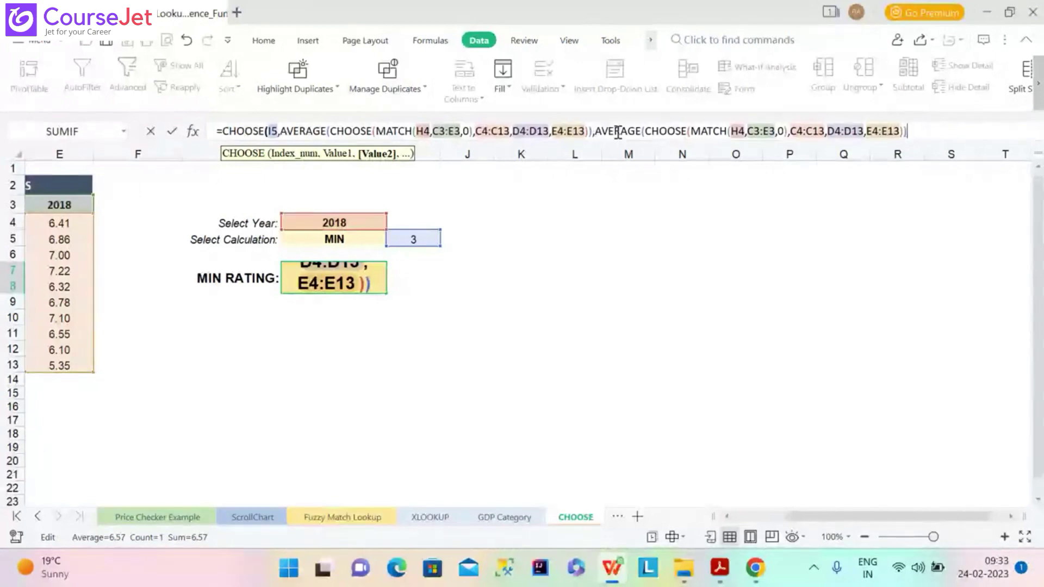
double_click(618, 133)
text(mAX)
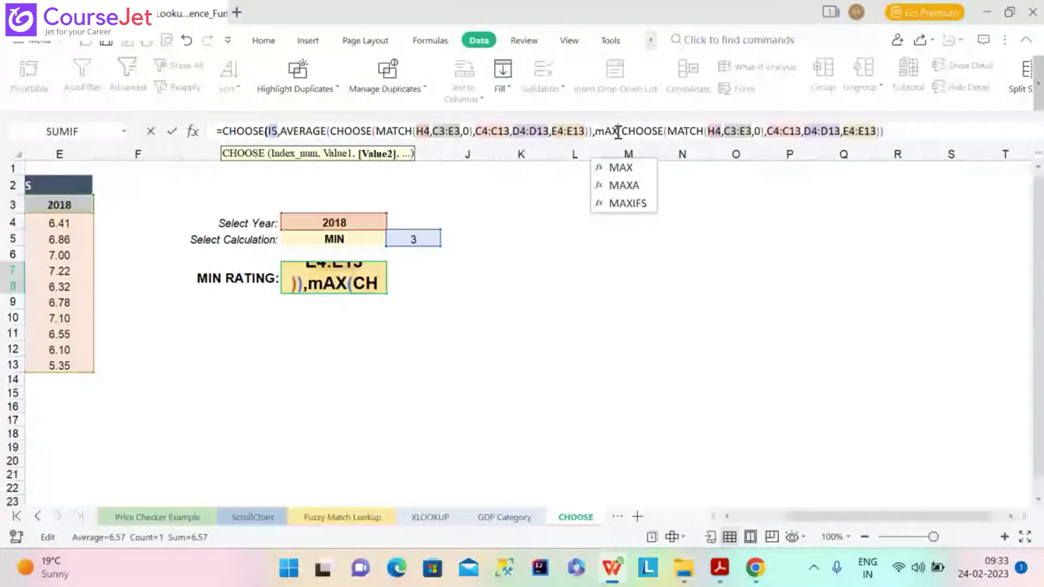
double_click(621, 161)
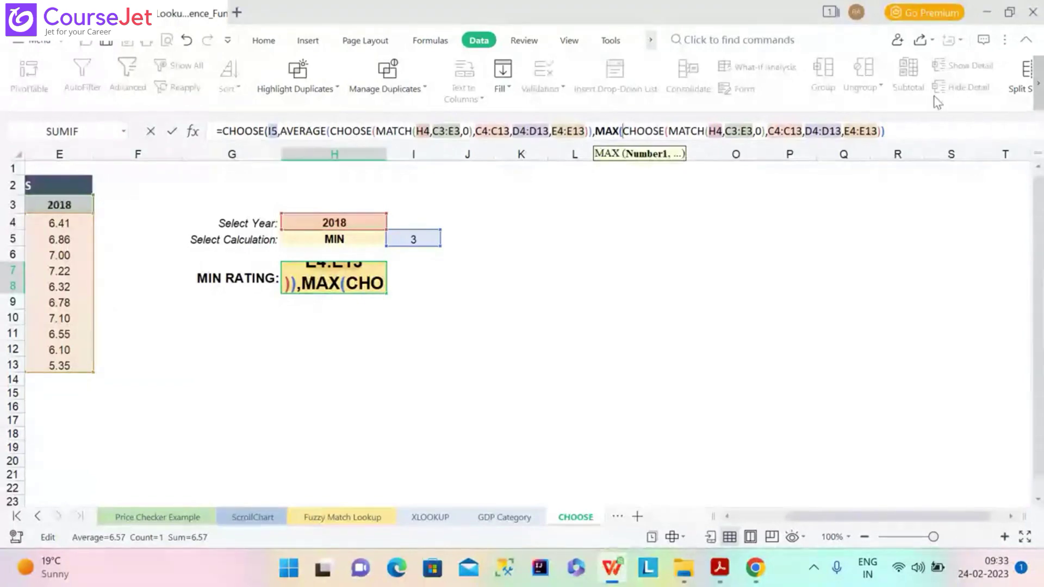
Add another copy of the expression as the third value with MIN instead of AVERAGE, close the outer CHOOSE and enter the H7 formula.
click(894, 132)
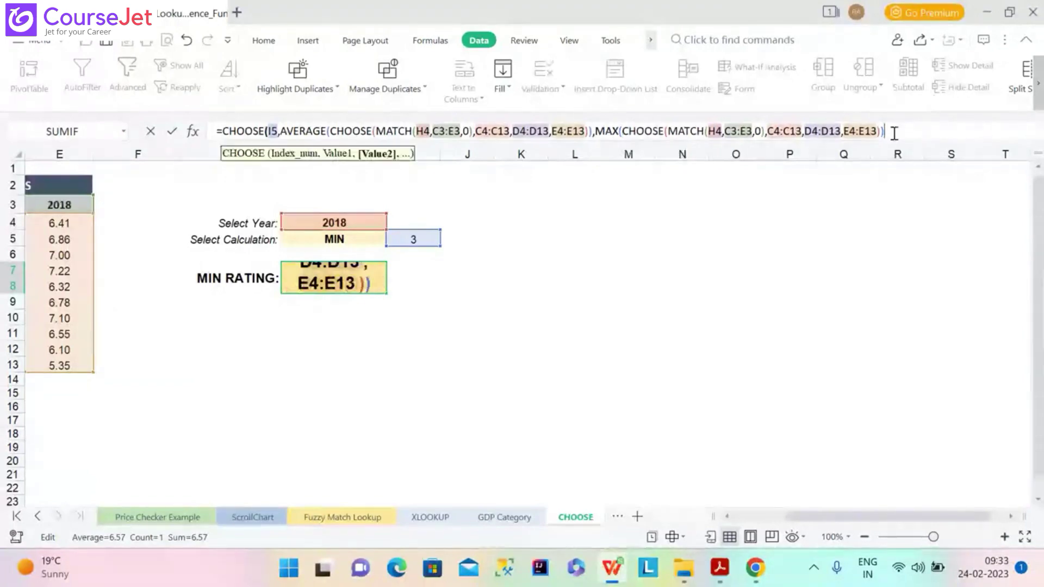
text(,)
key(ctrl+v)
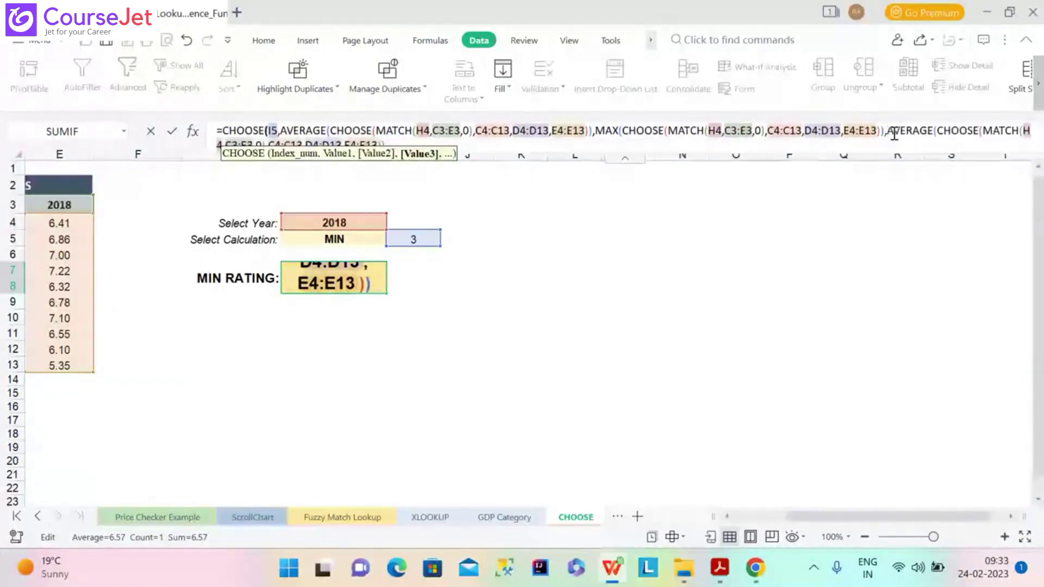
double_click(911, 128)
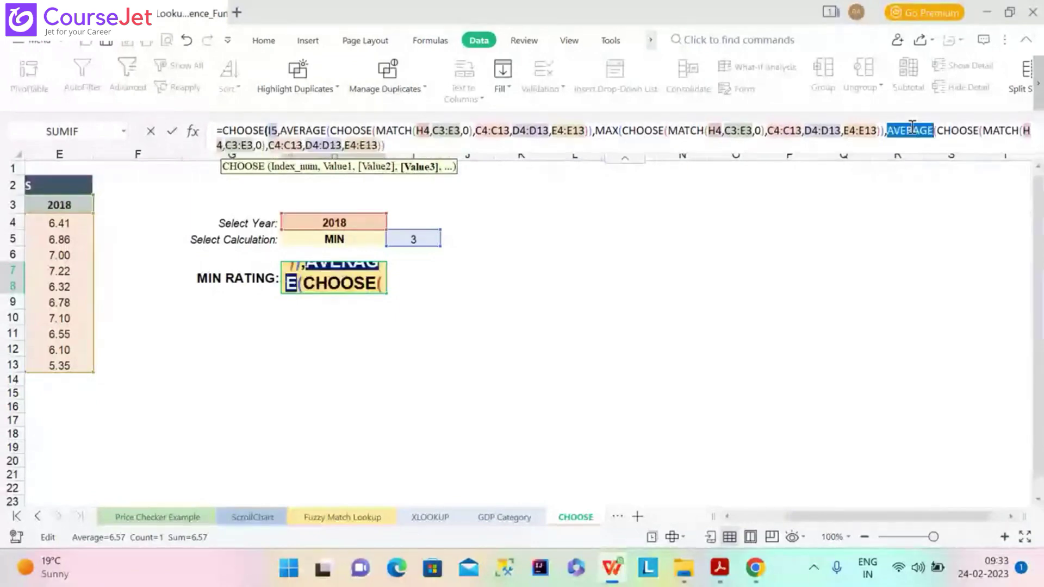
text(MIN)
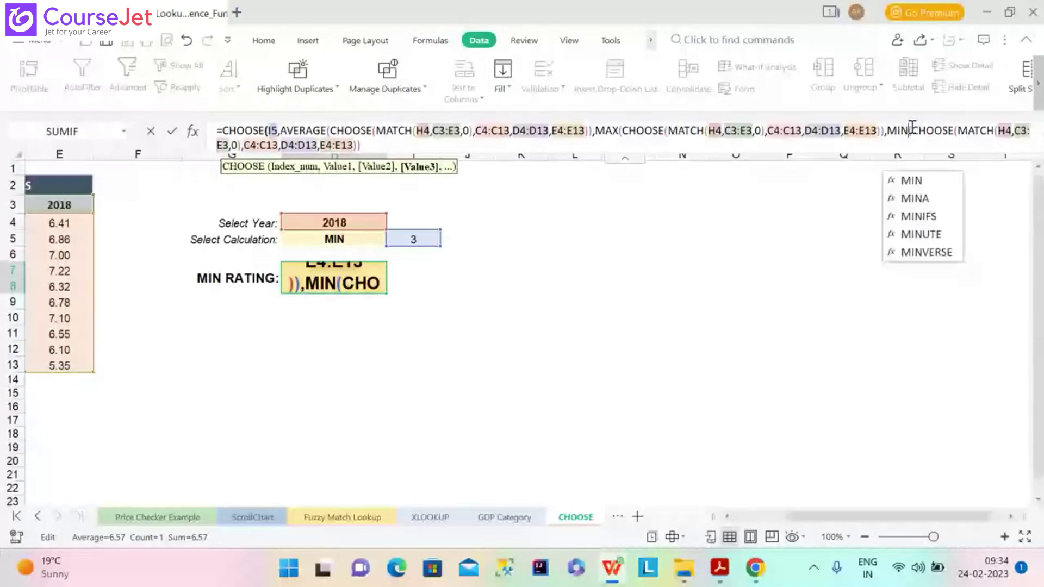
click(912, 182)
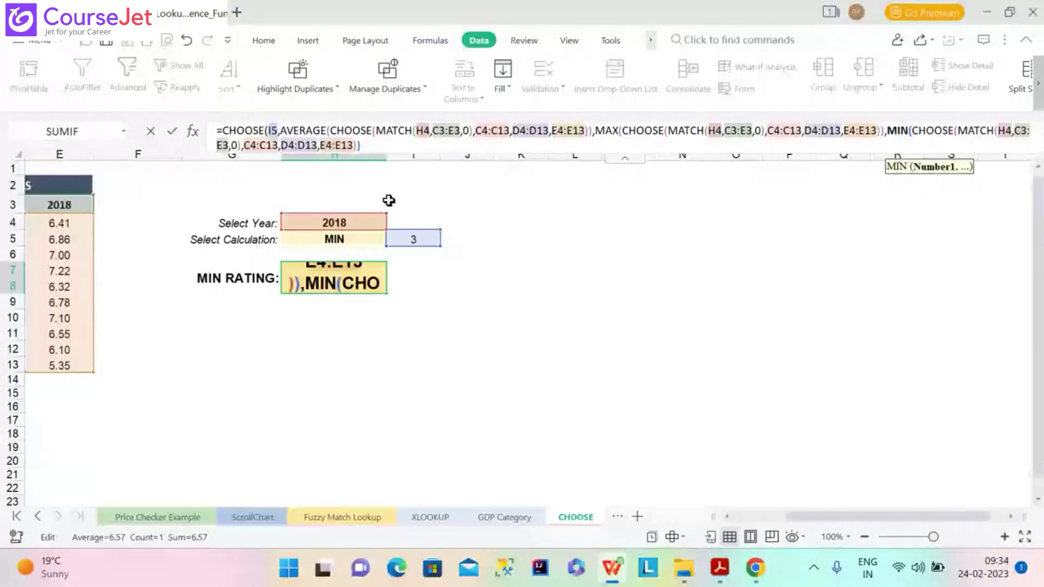
text())
key(Return)
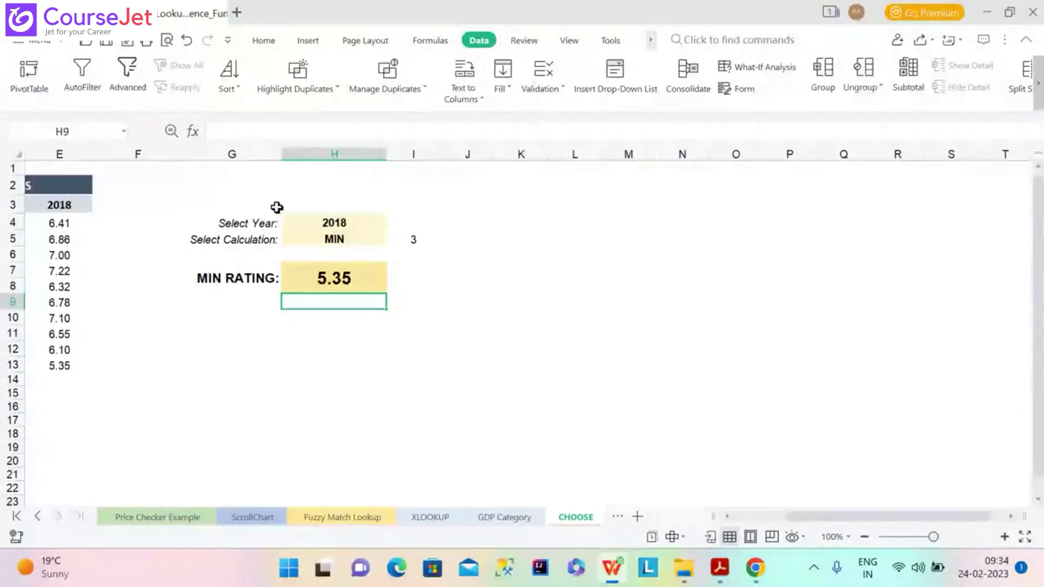
Test the H7 rating by selecting AVG in H5, followed by the years 2016 and 2017 in H4.
click(364, 243)
click(361, 255)
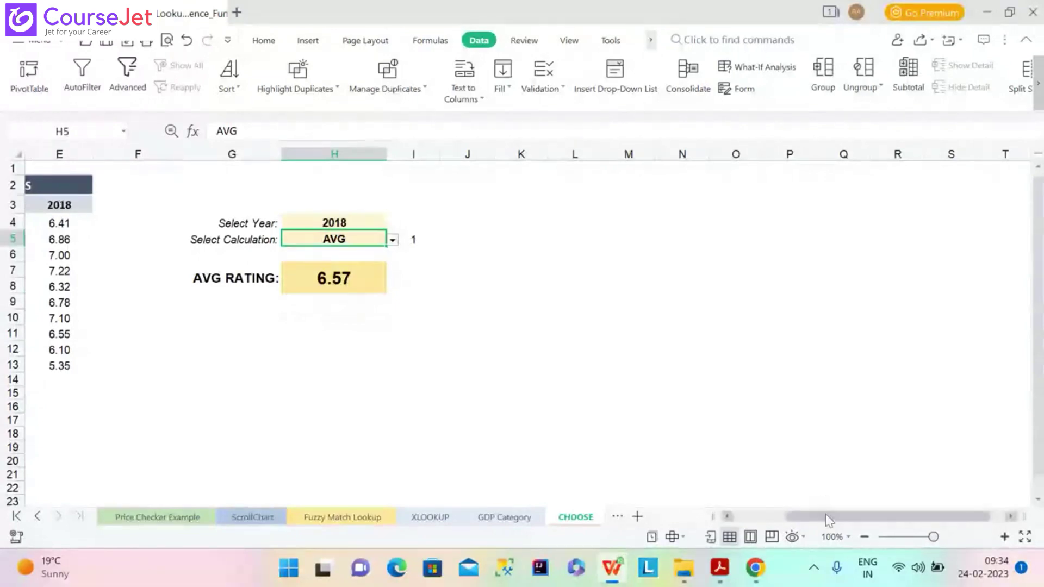
drag(827, 519, 768, 519)
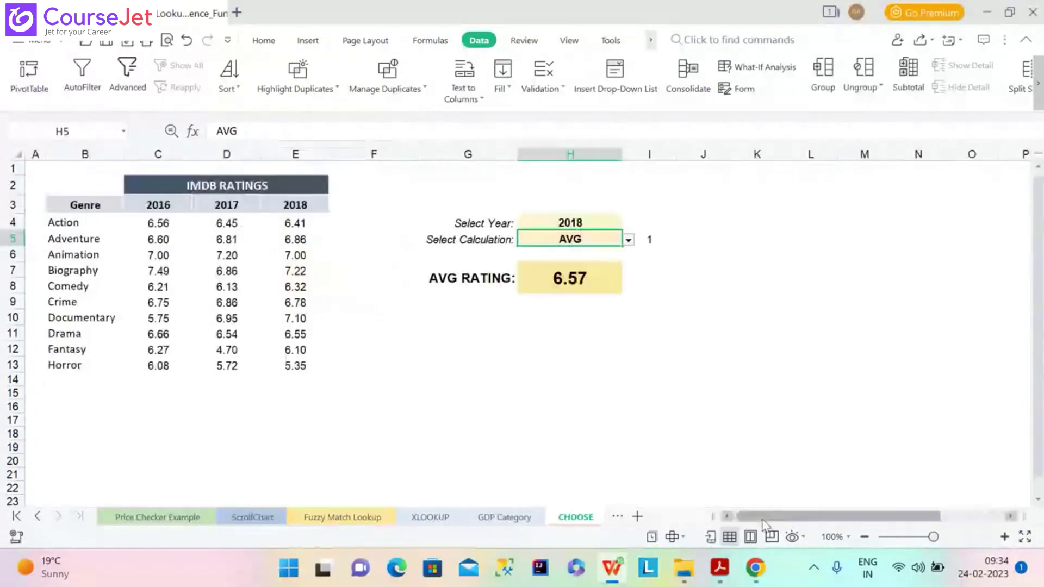
click(600, 225)
click(629, 224)
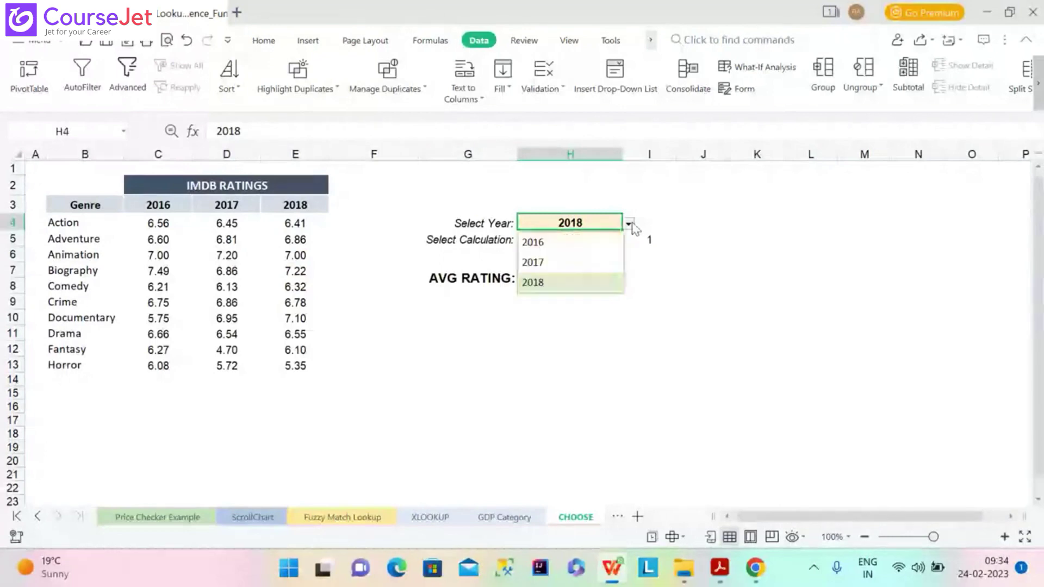
click(580, 241)
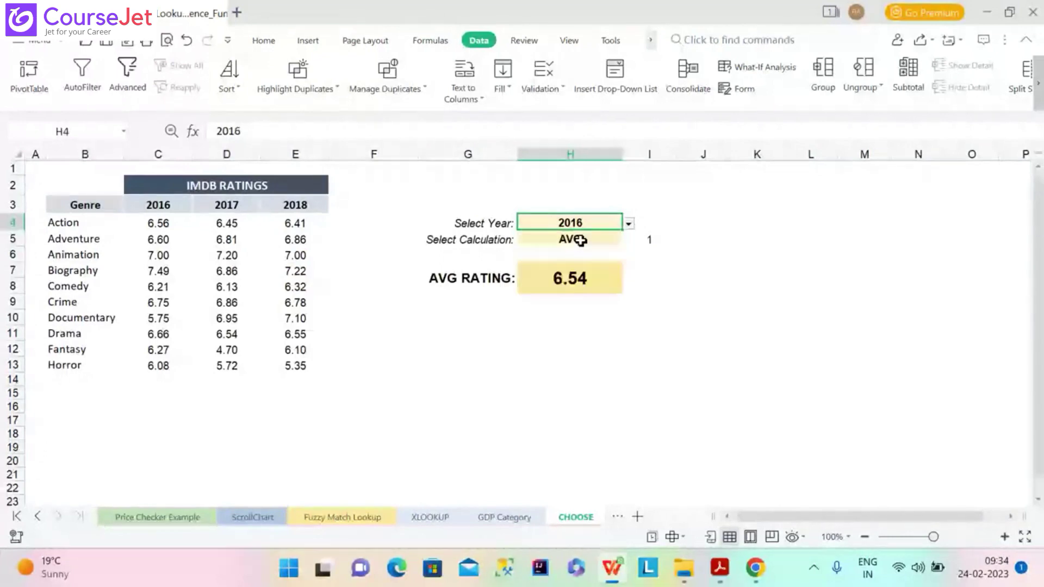
click(629, 224)
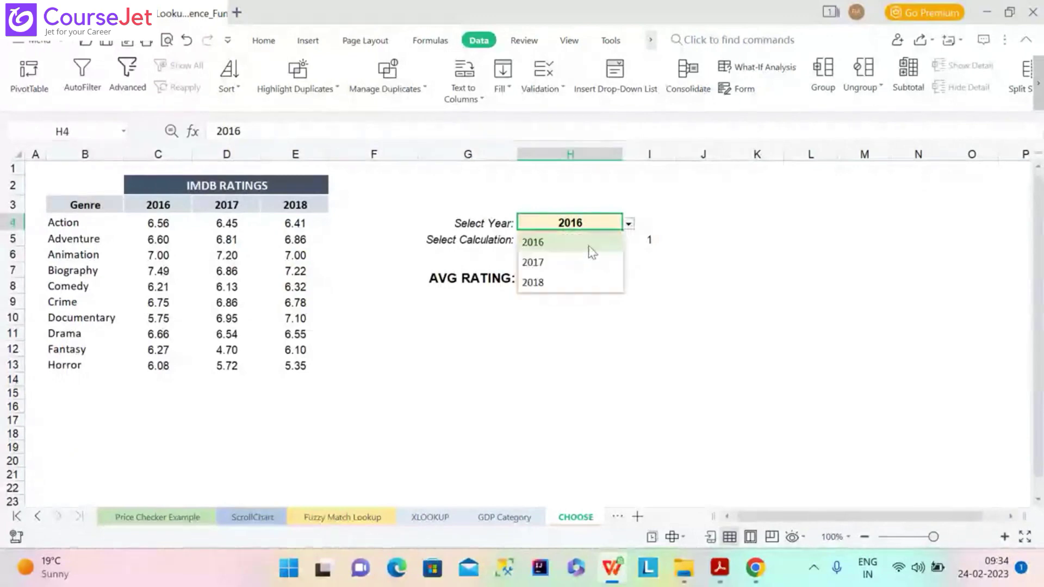
click(569, 263)
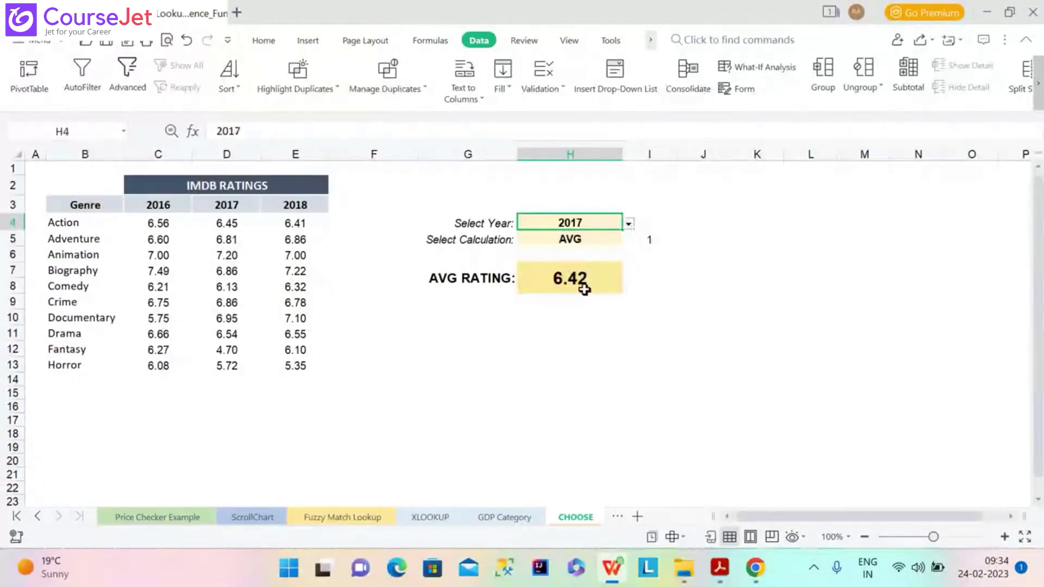
Test the H7 rating with MAX selected in H5 and the year 2016 in H4, and locate the matching value in the 2016 column.
click(603, 238)
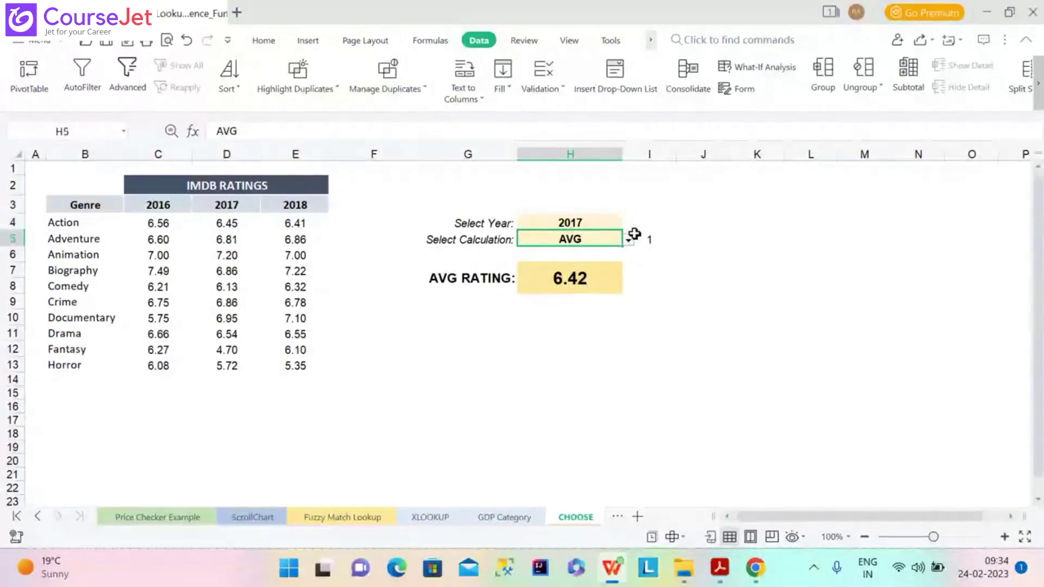
click(629, 240)
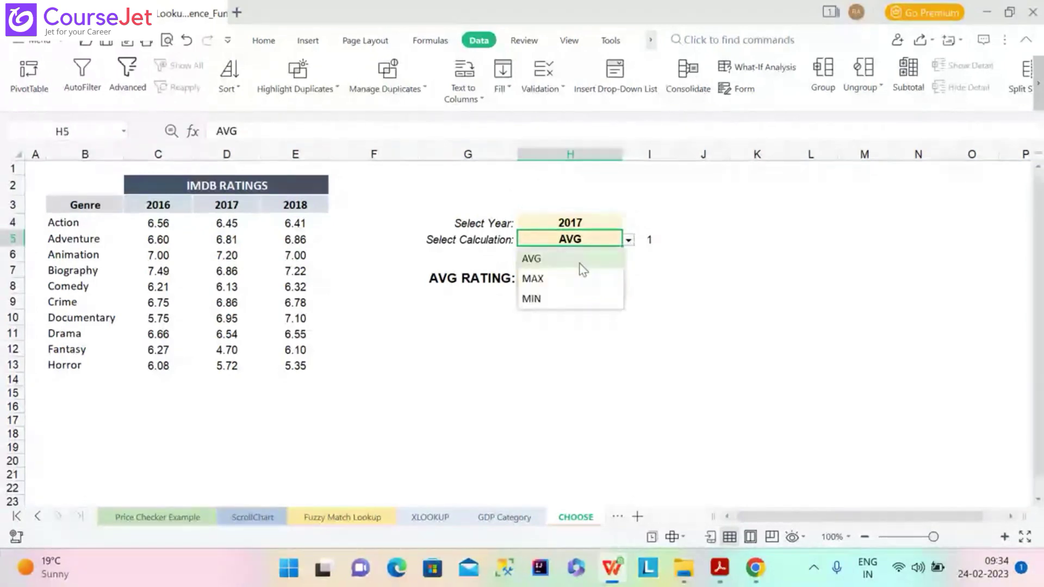
click(583, 278)
click(604, 222)
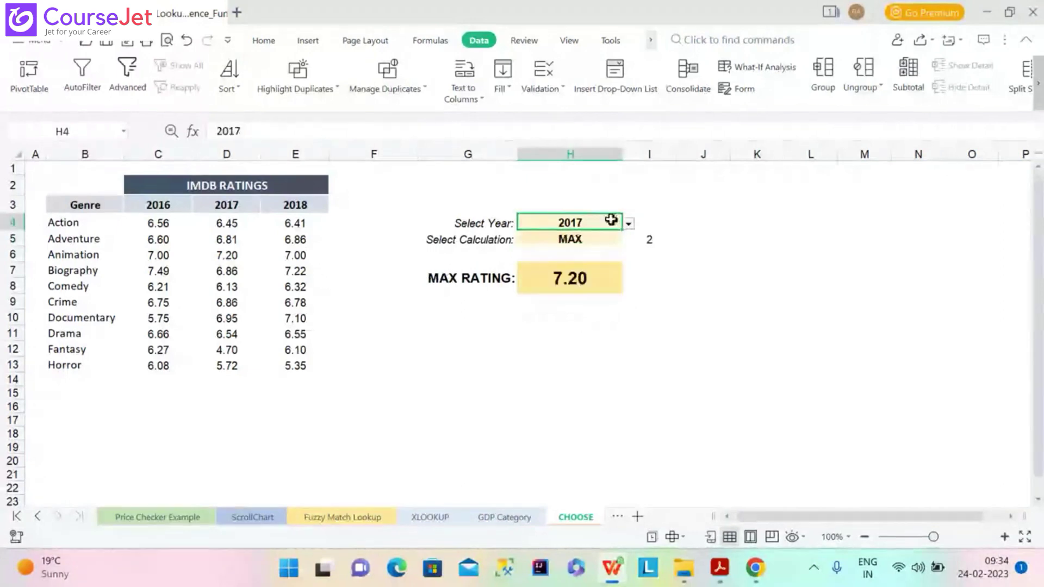
click(629, 224)
click(593, 248)
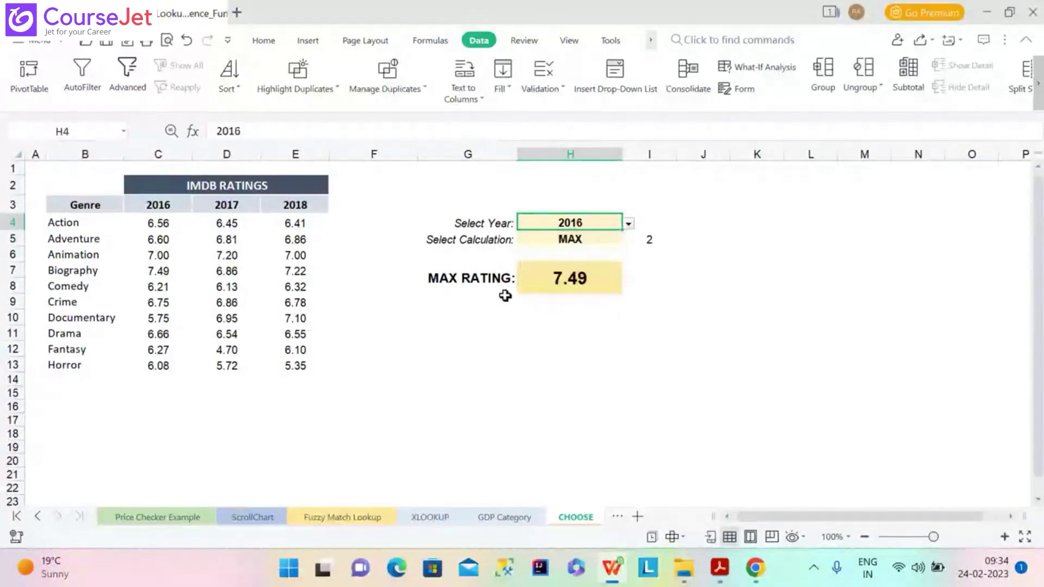
click(164, 270)
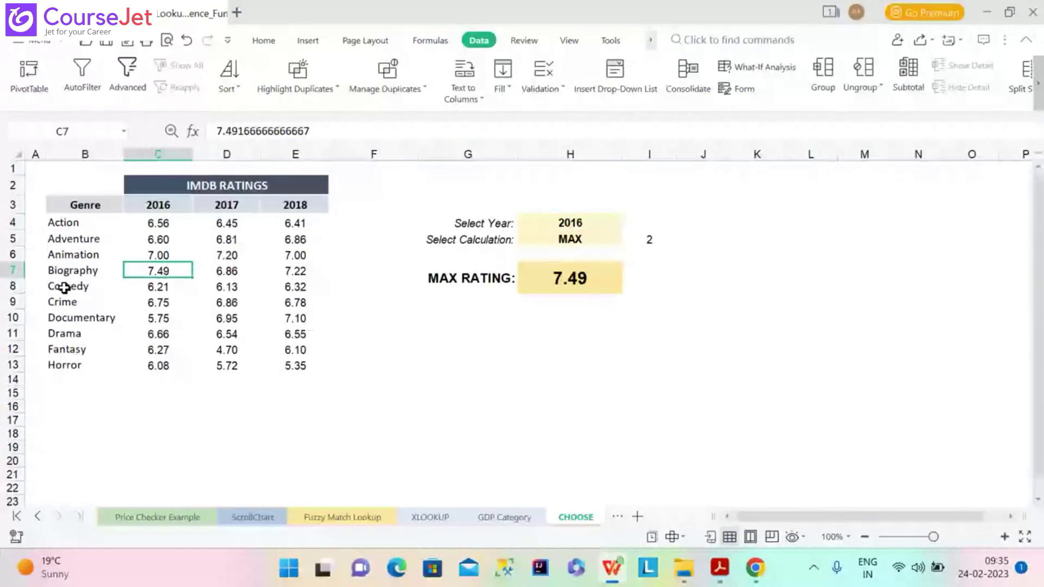
Check the MAX rating for the years 2017 and 2018 in H4 against the highest values in their table columns.
click(609, 224)
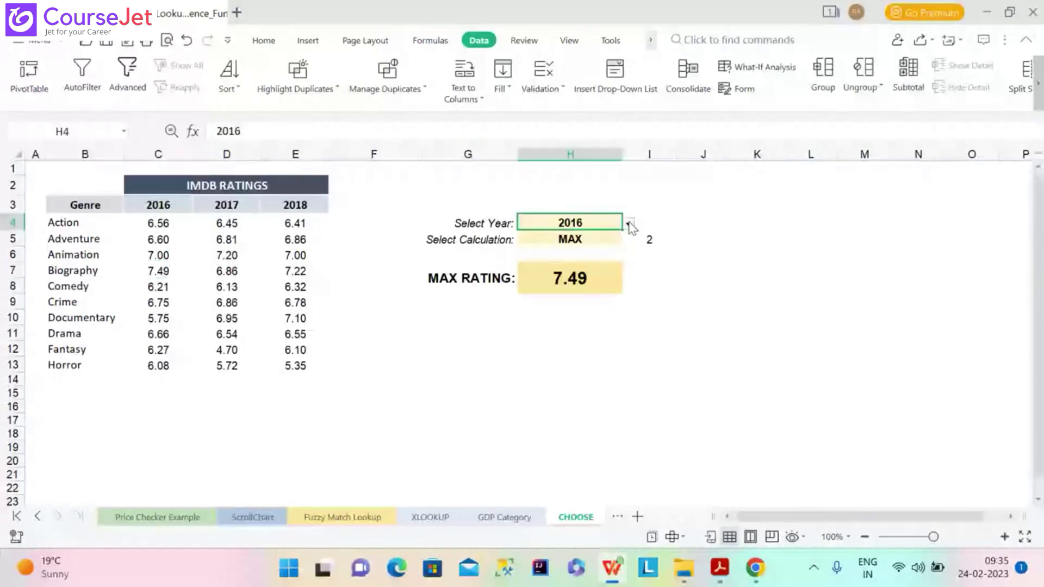
click(628, 223)
click(546, 262)
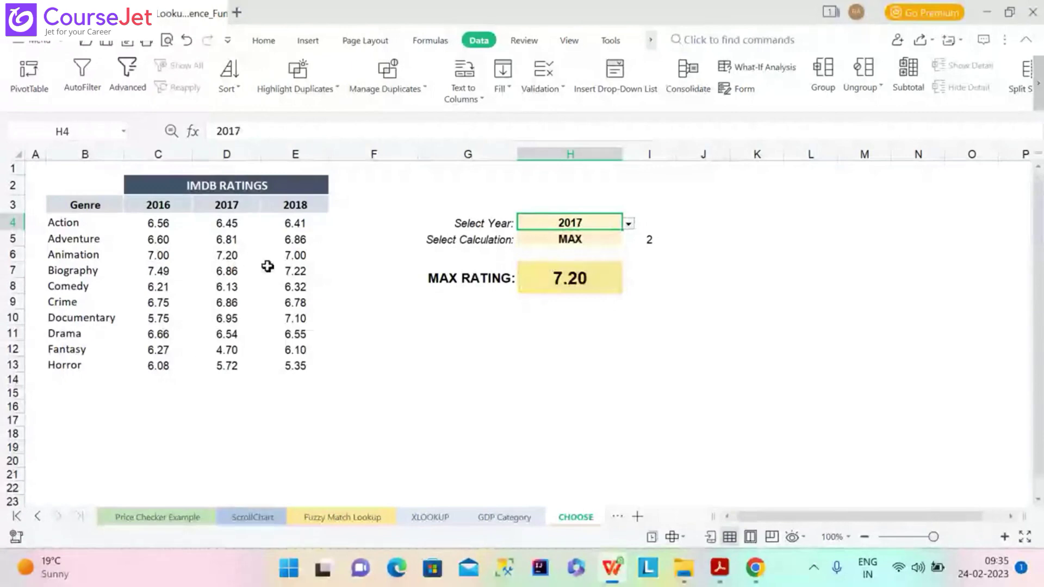
click(223, 258)
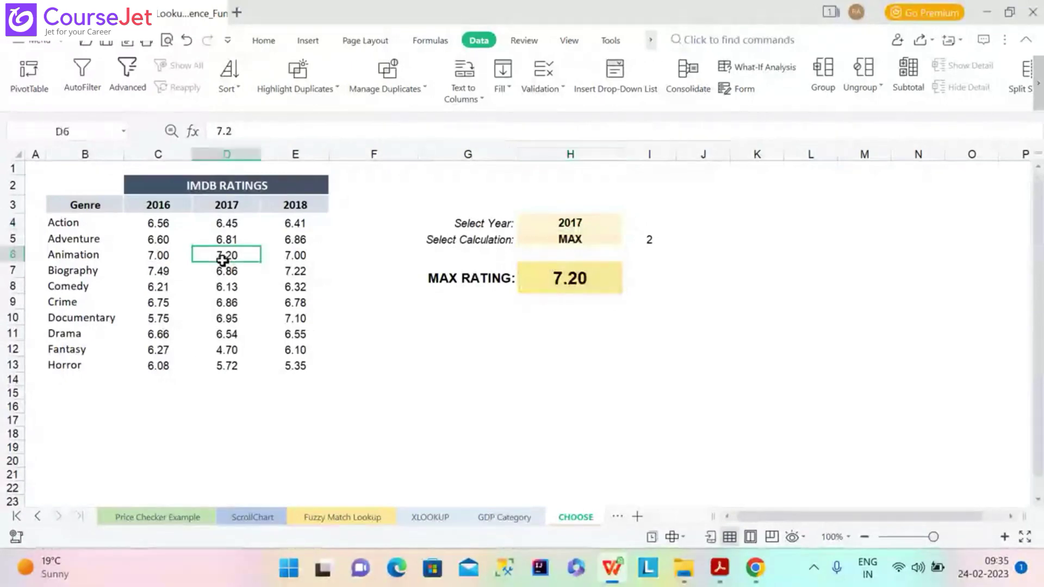
click(567, 222)
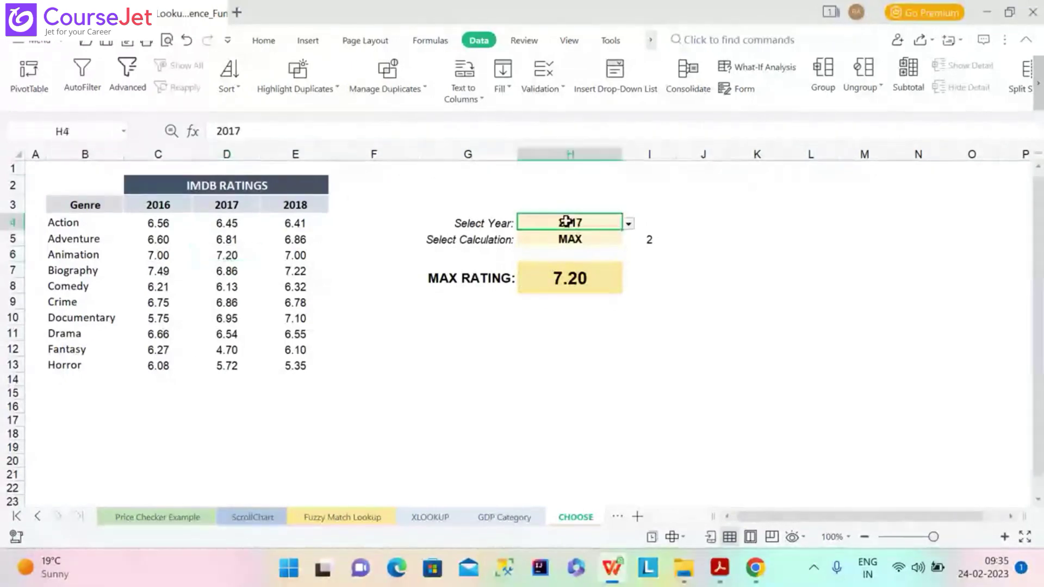
click(628, 223)
click(549, 281)
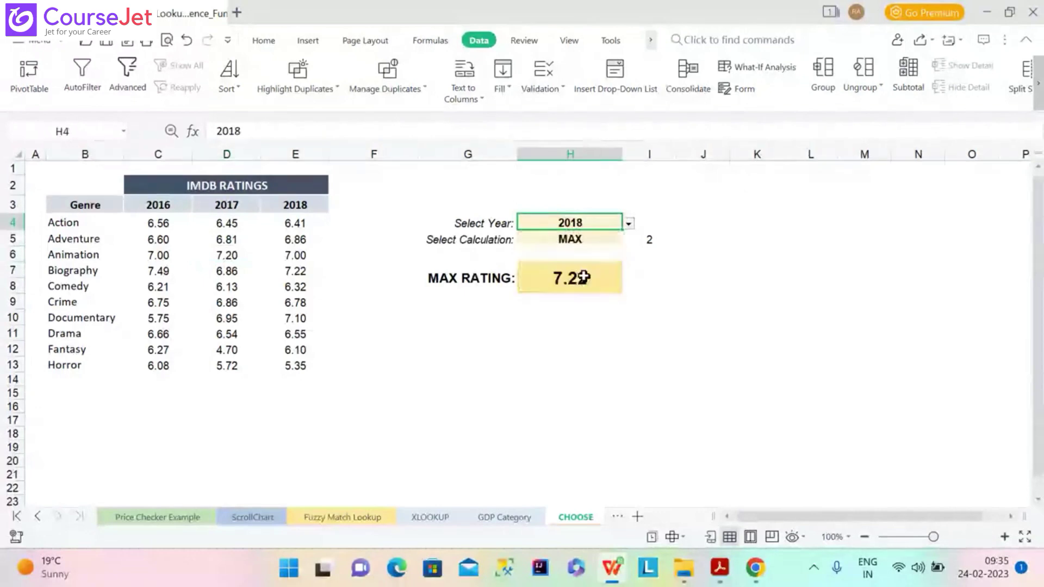
click(301, 275)
Set the calculation in H5 to MIN and test it by selecting the years 2017 and 2016 in H4.
click(592, 238)
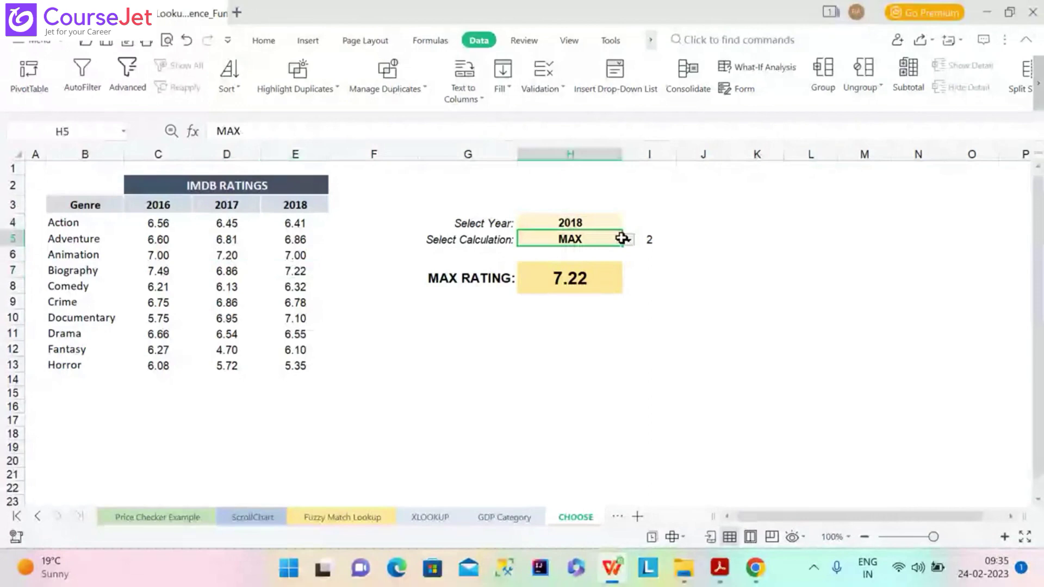
click(628, 240)
click(570, 276)
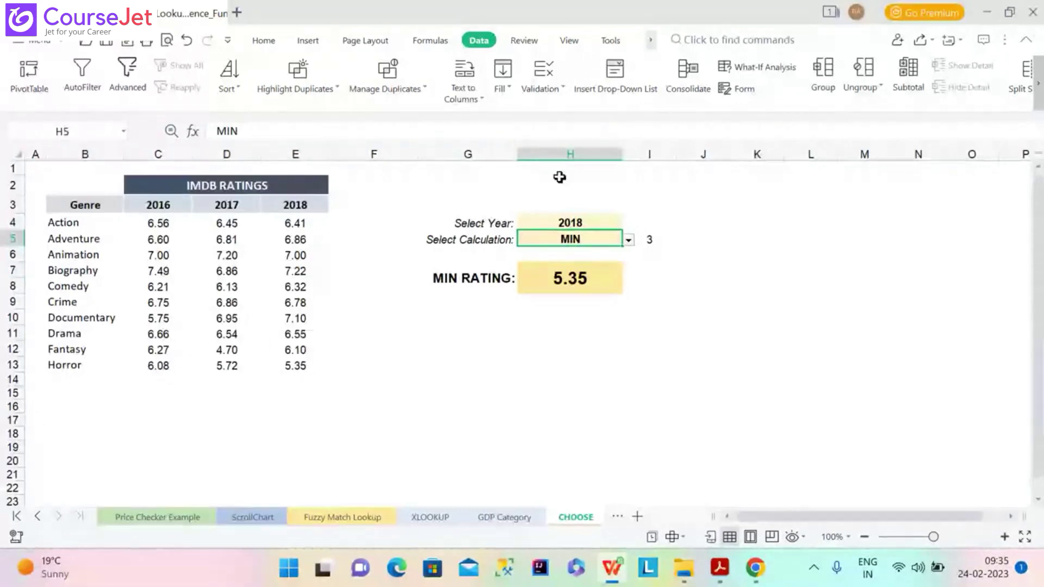
click(604, 224)
click(629, 224)
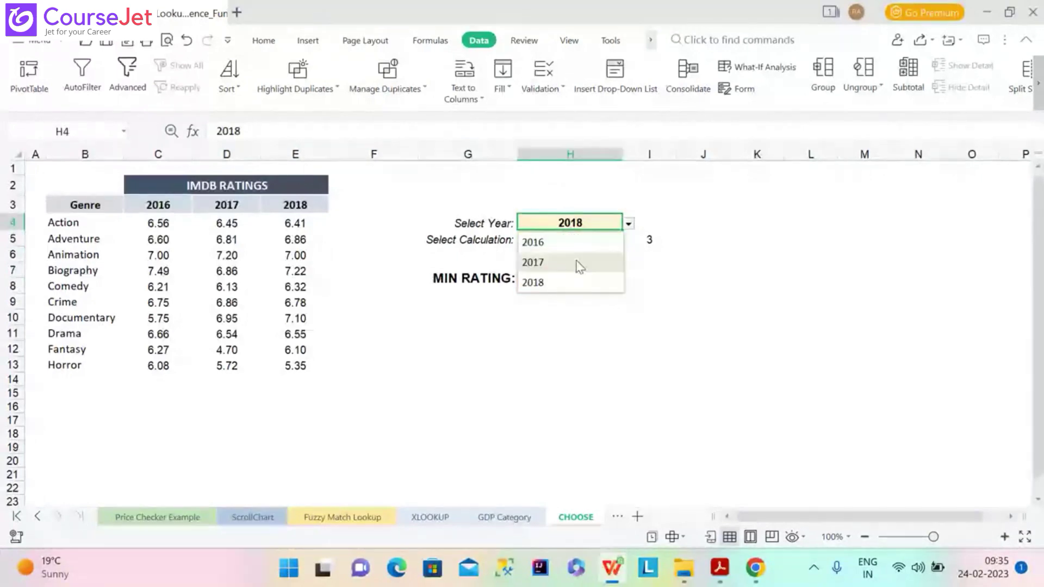
click(576, 264)
click(629, 224)
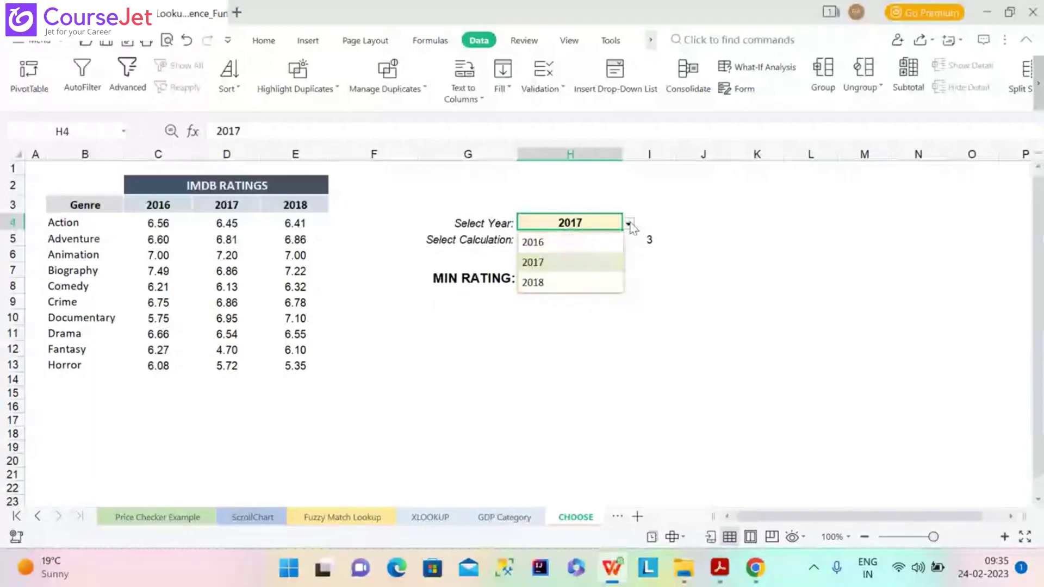
click(575, 244)
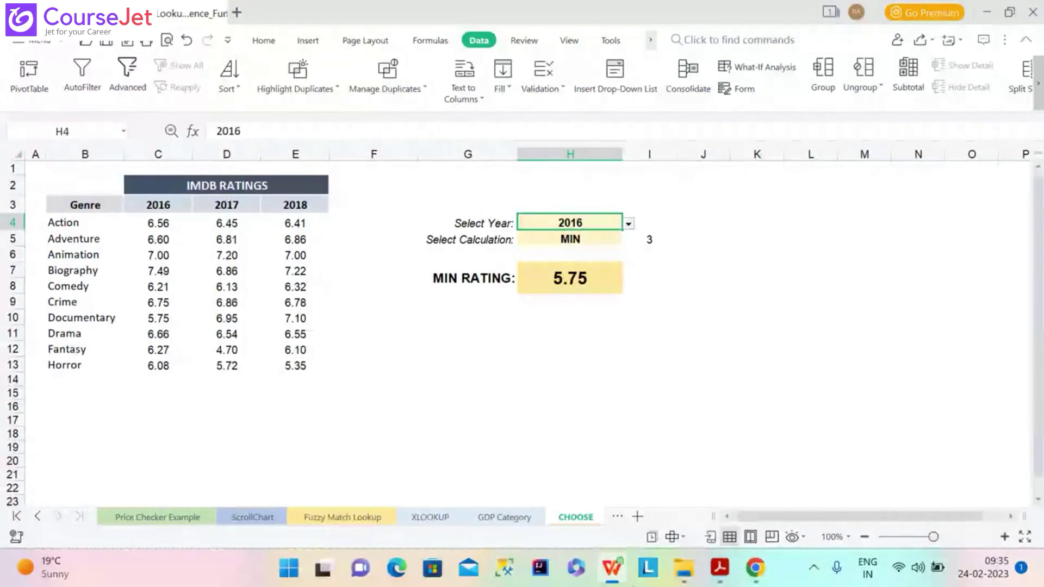
Switch to the course slides in Adobe Acrobat and go to the slide explaining the OFFSET function.
click(610, 571)
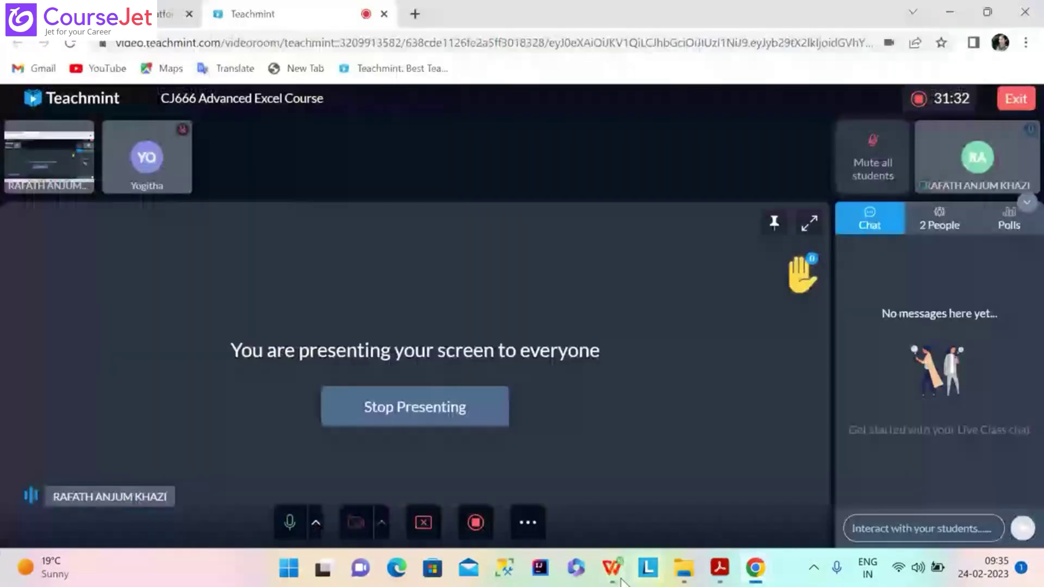
click(620, 577)
click(714, 573)
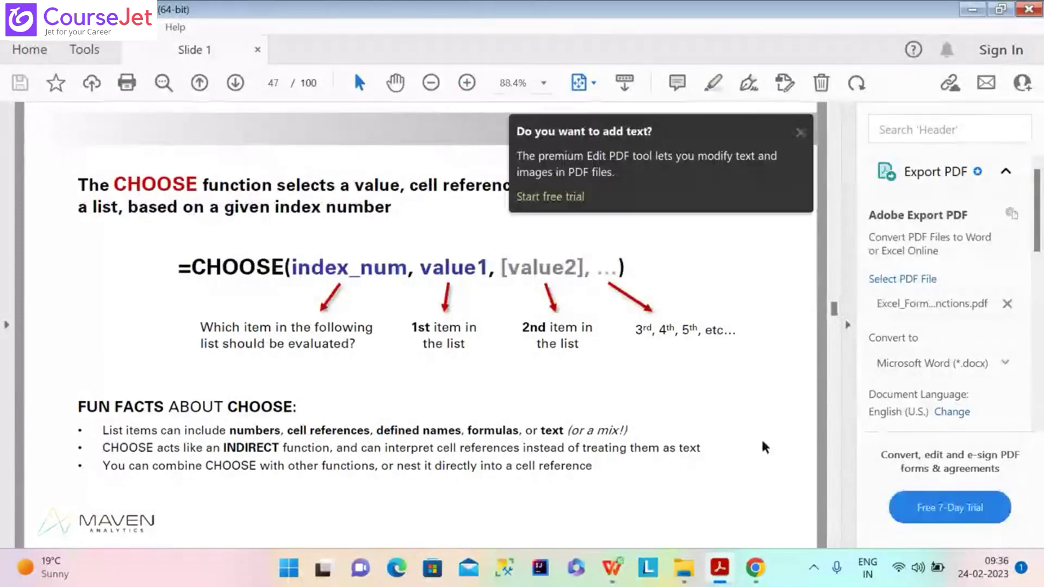
scroll(763, 443, down, 2)
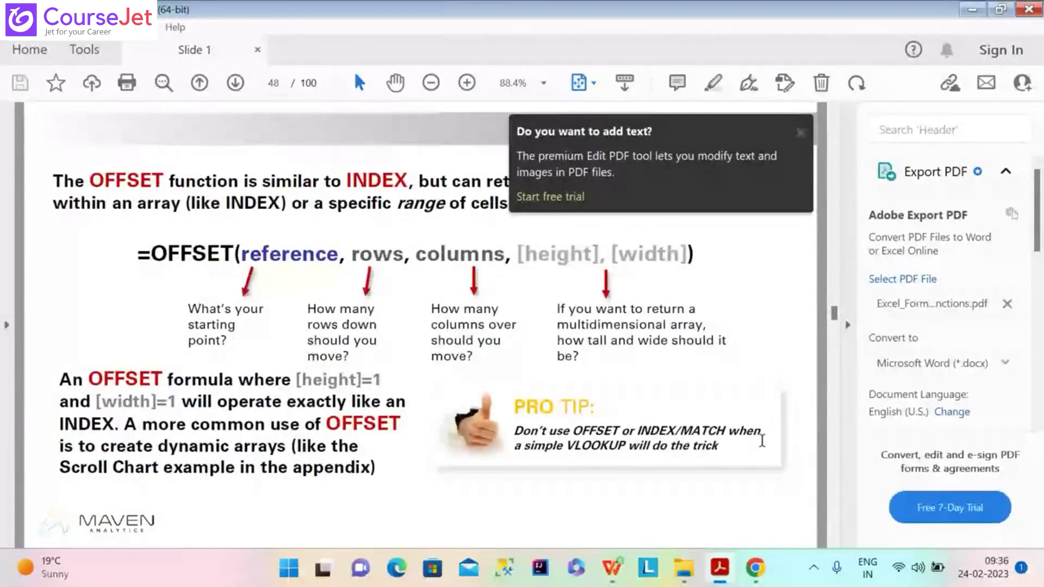
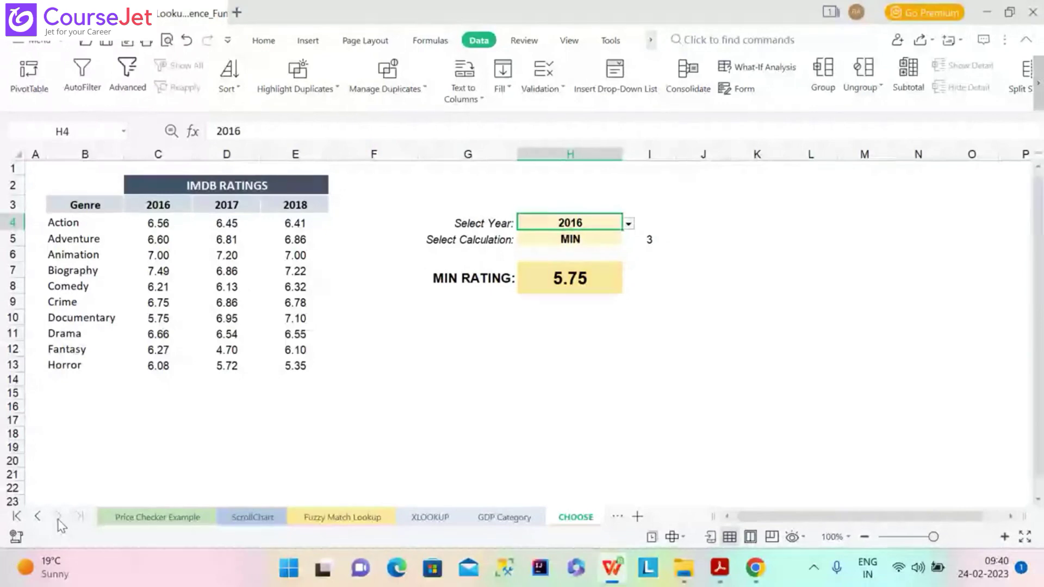
Return to the spreadsheet program and create a new workbook.
mouse_move(43, 575)
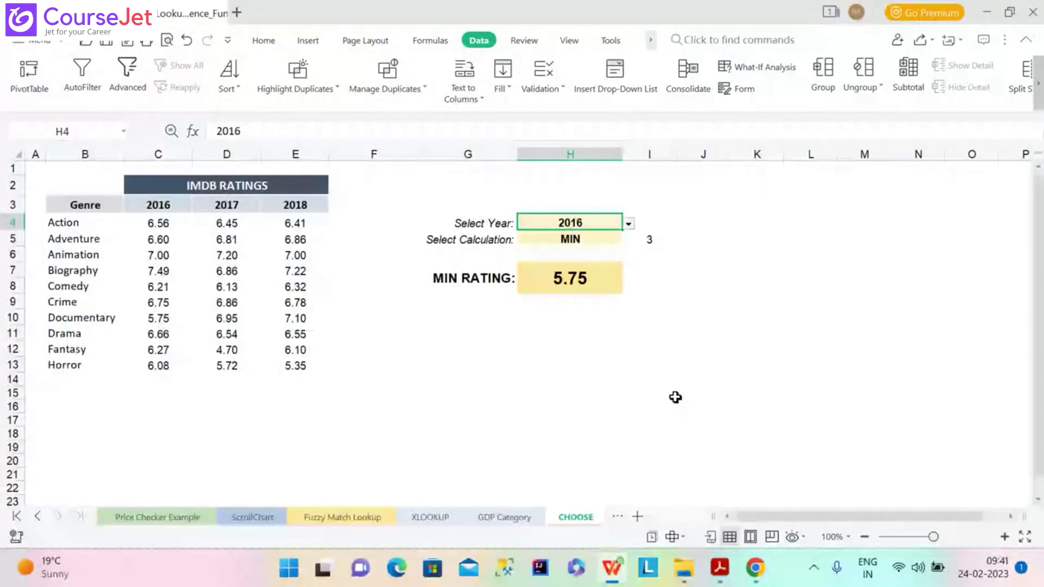
click(33, 40)
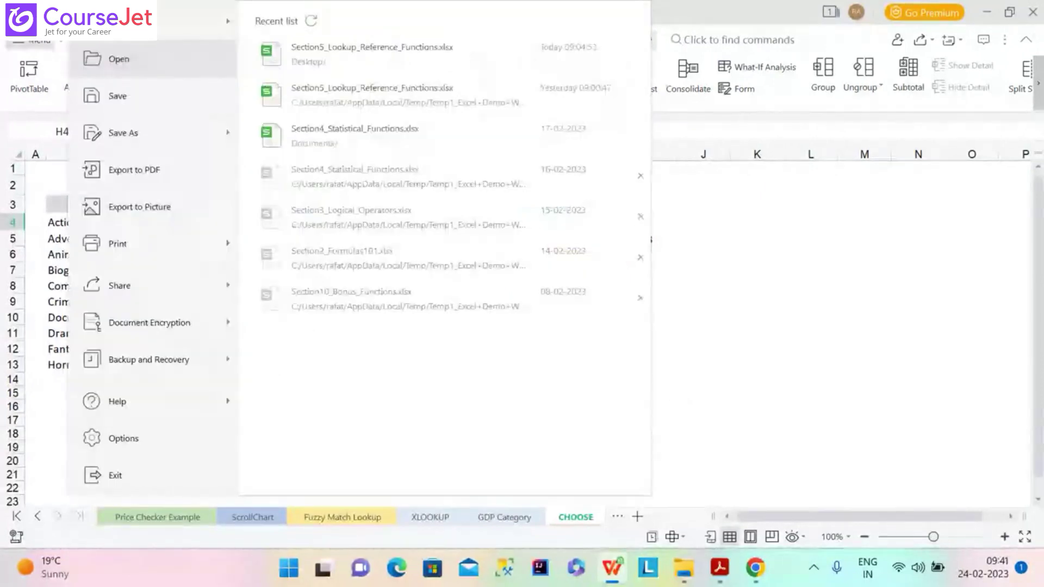
mouse_move(130, 21)
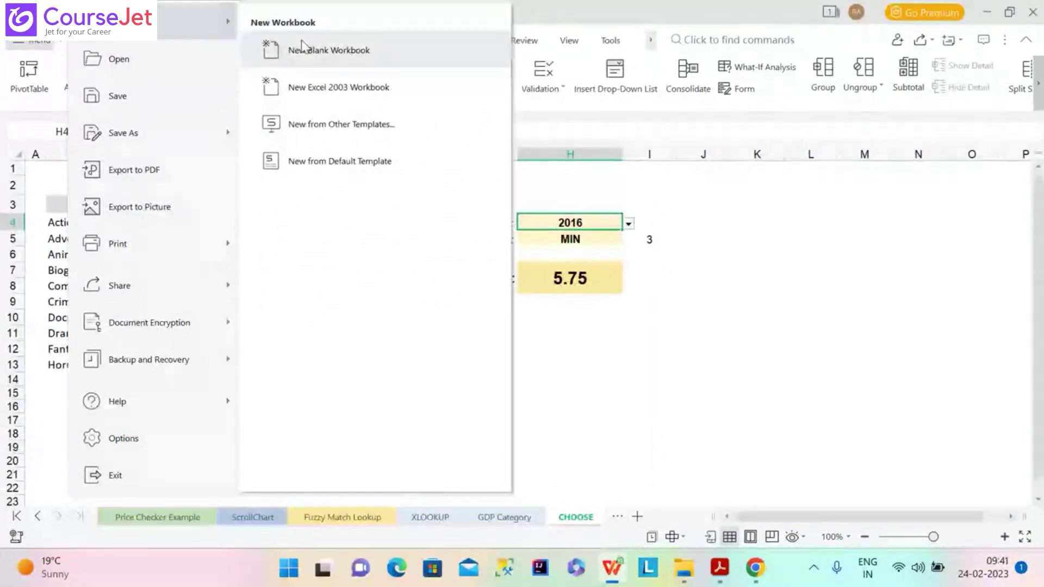
click(301, 89)
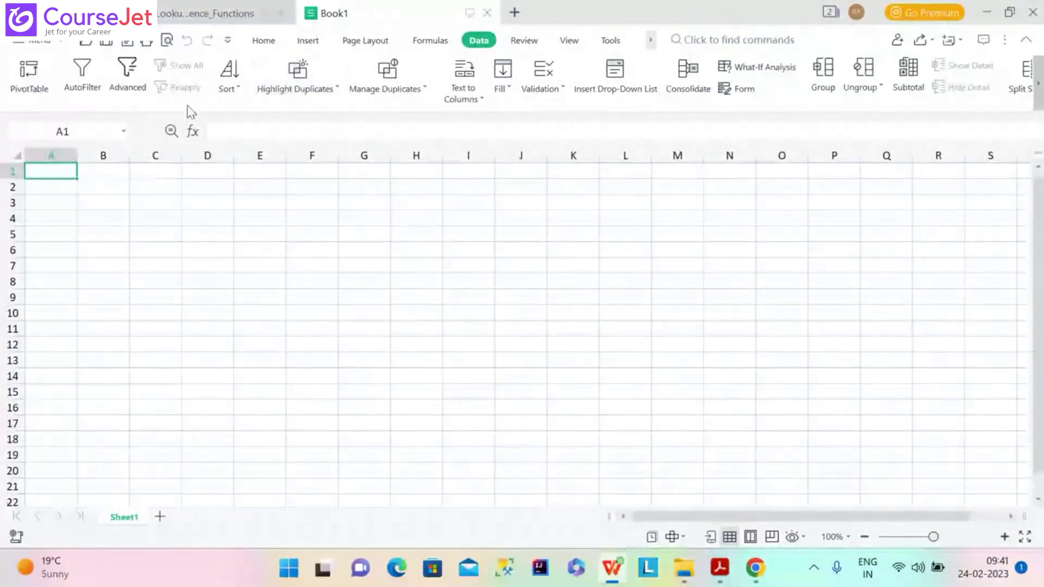
text(aPPLE)
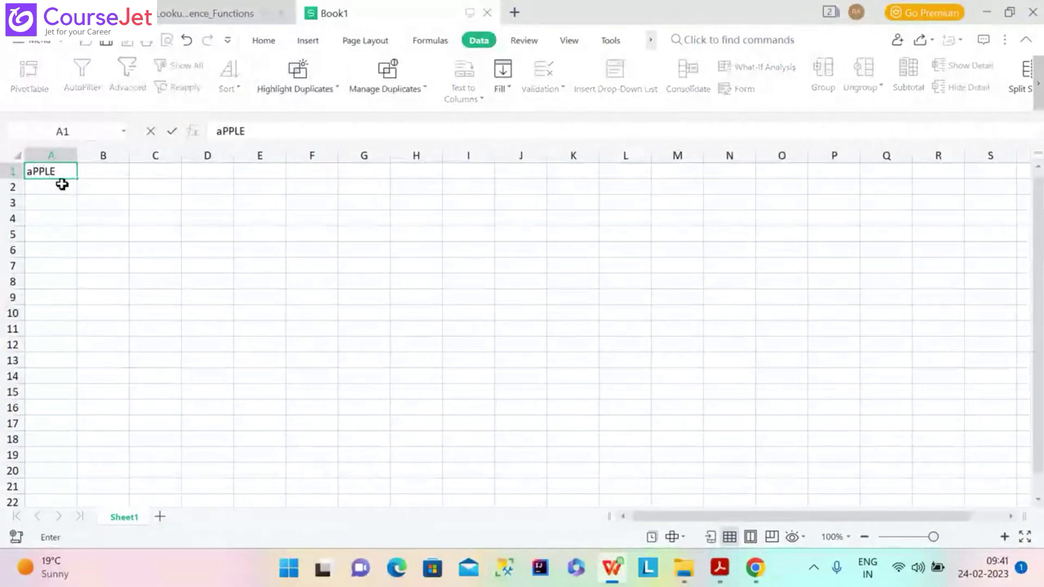
key(BackSpace)
key(BackSpace)
key(BackSpace)
key(BackSpace)
key(BackSpace)
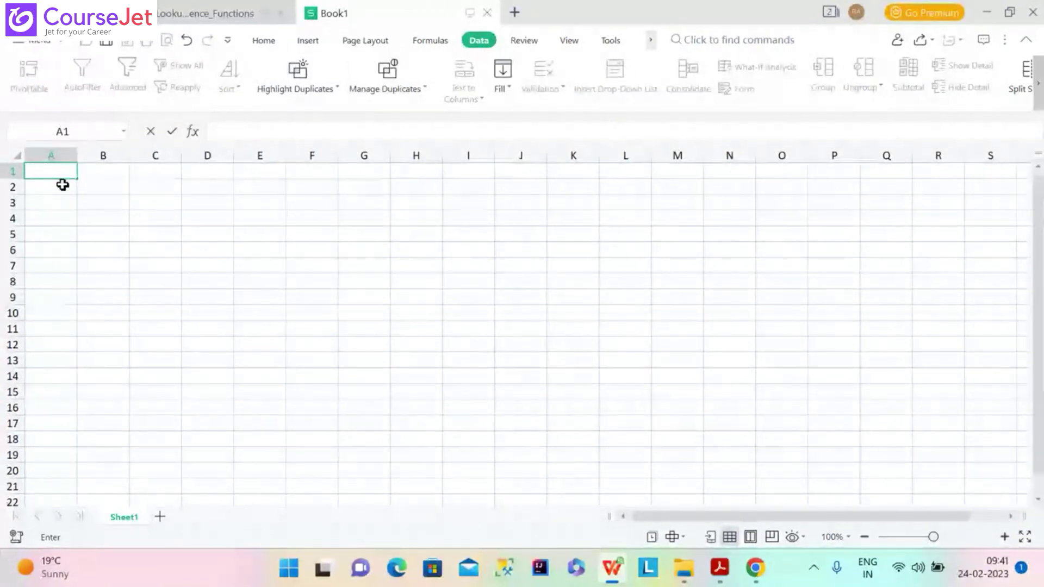
Start a fruit list in column A with APPLE in A1 and ORANGE in A2.
text(APPL)
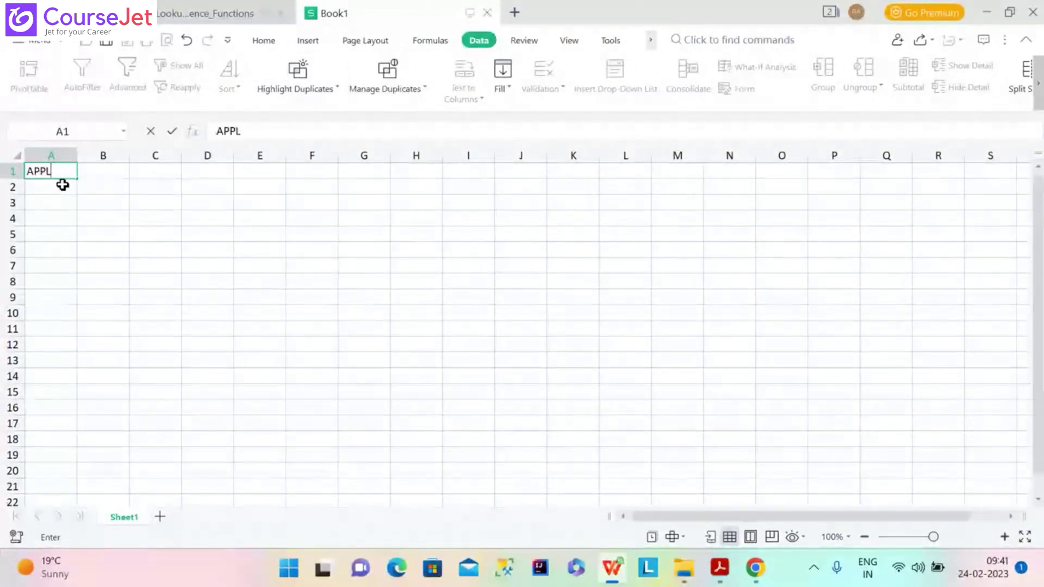
text(E)
key(Return)
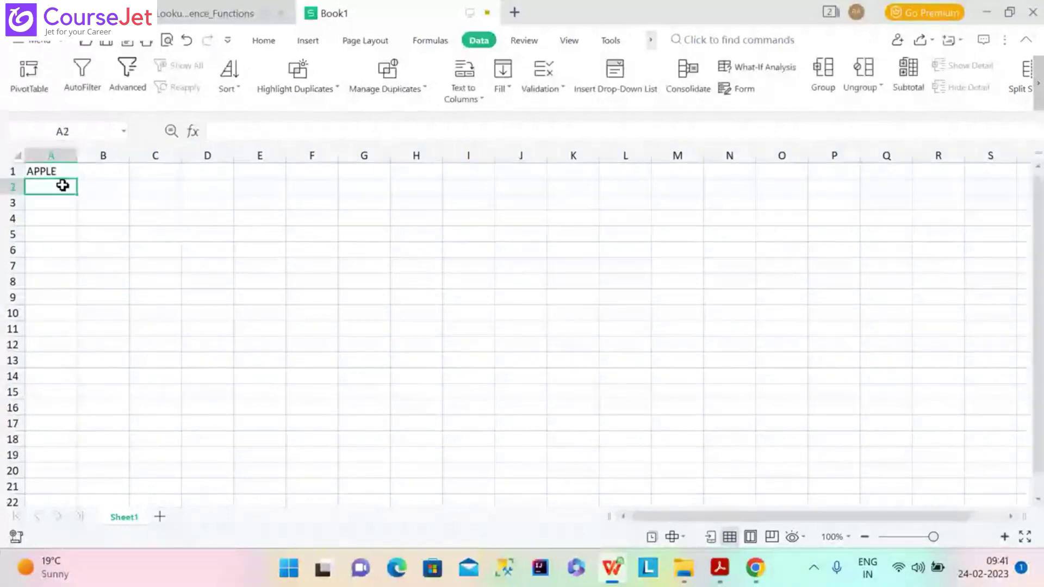
text(P)
key(BackSpace)
text(OR)
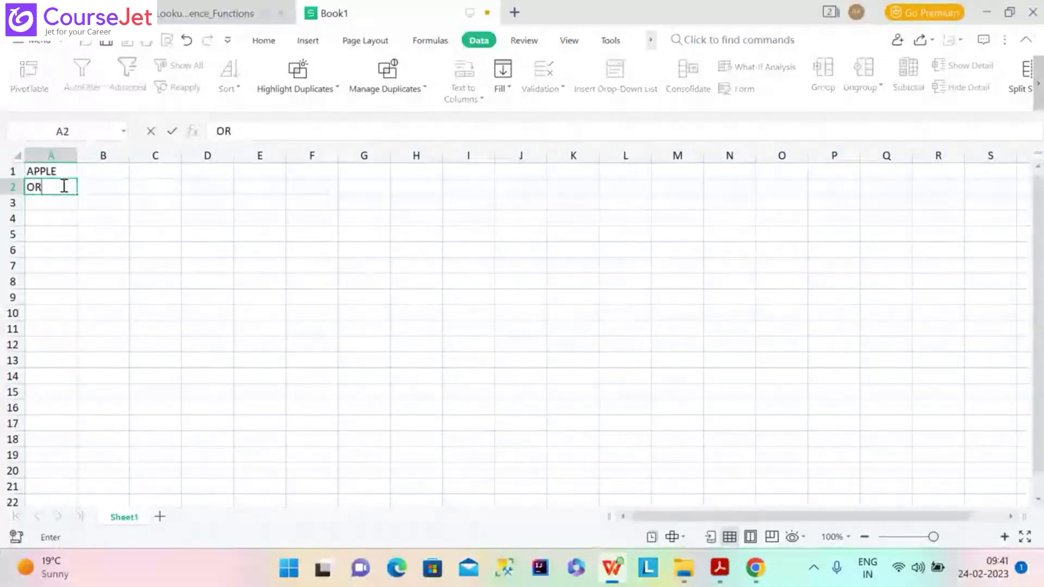
text(ANGE)
click(56, 203)
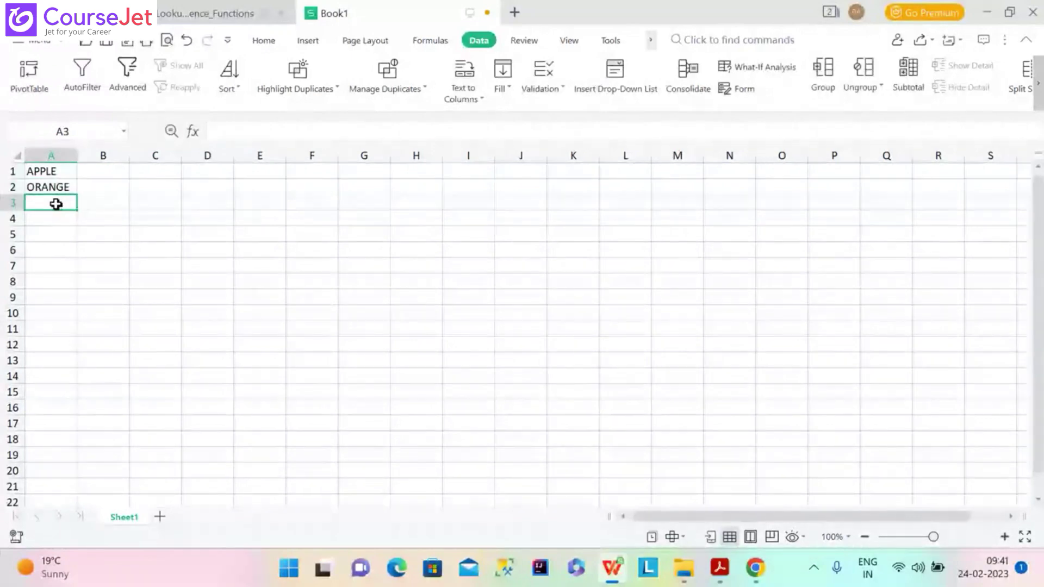
Continue the fruit list in A3 to A6 with BANANA, PEACH, LEMON and LIME.
text(BANANA)
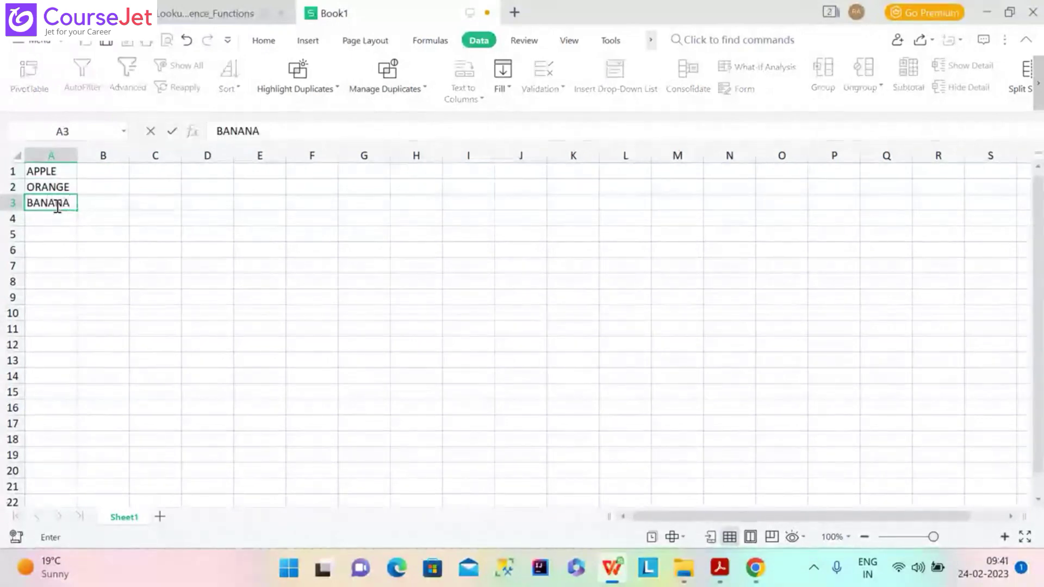
click(41, 214)
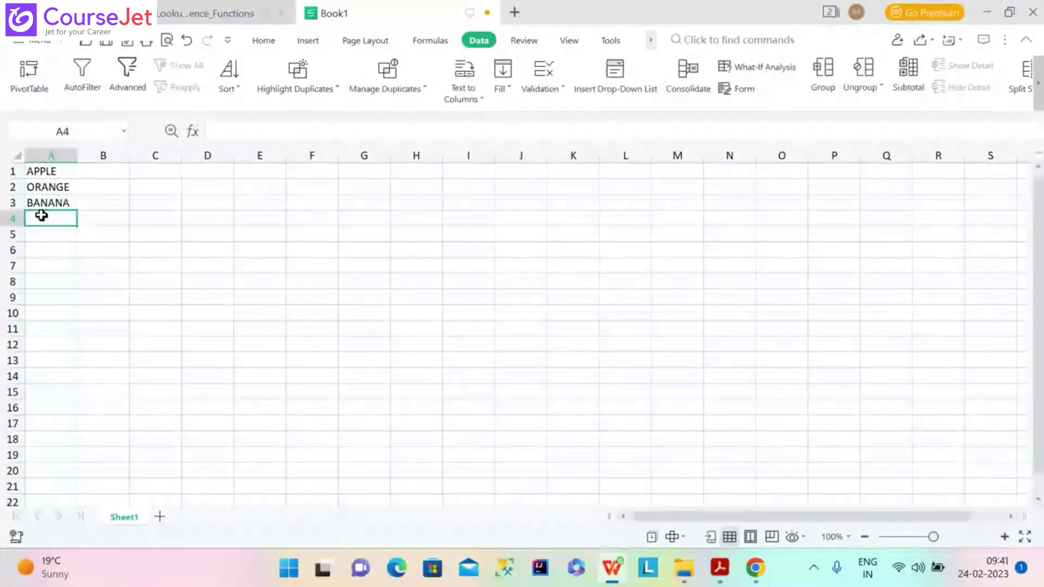
text(PEACH)
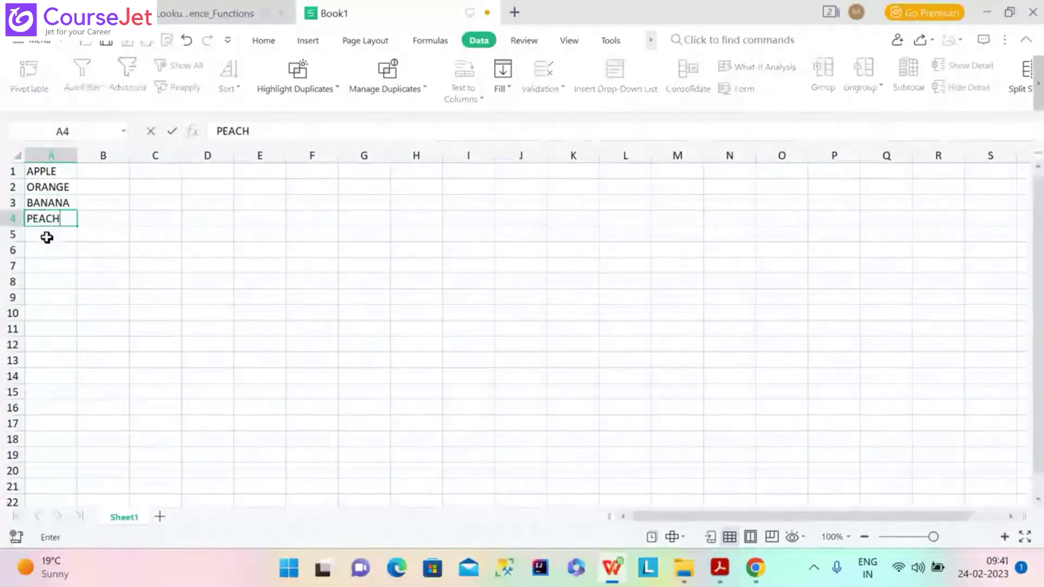
click(46, 234)
text(LEMON)
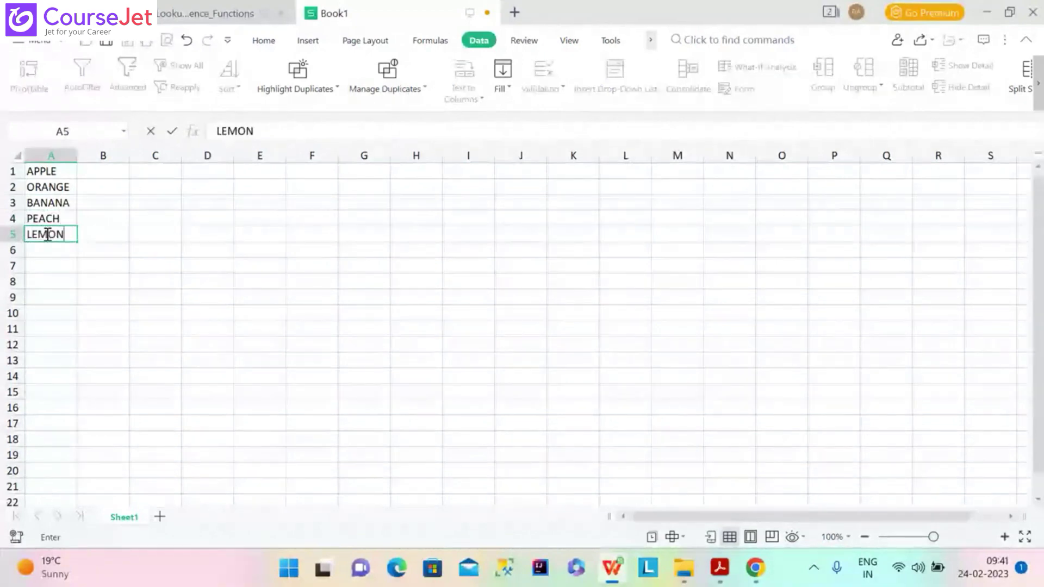
click(51, 252)
text(LIME)
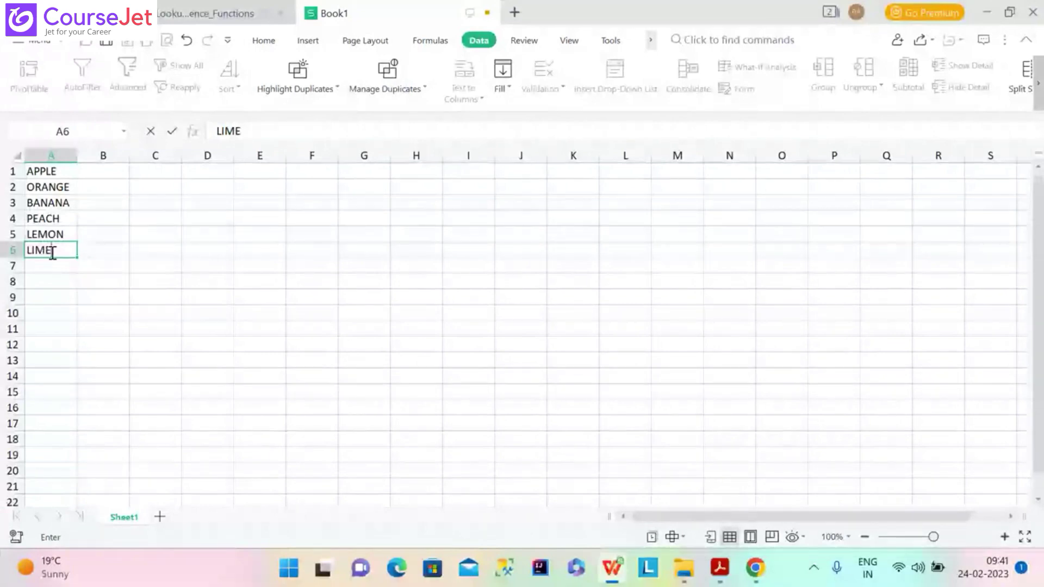
click(157, 186)
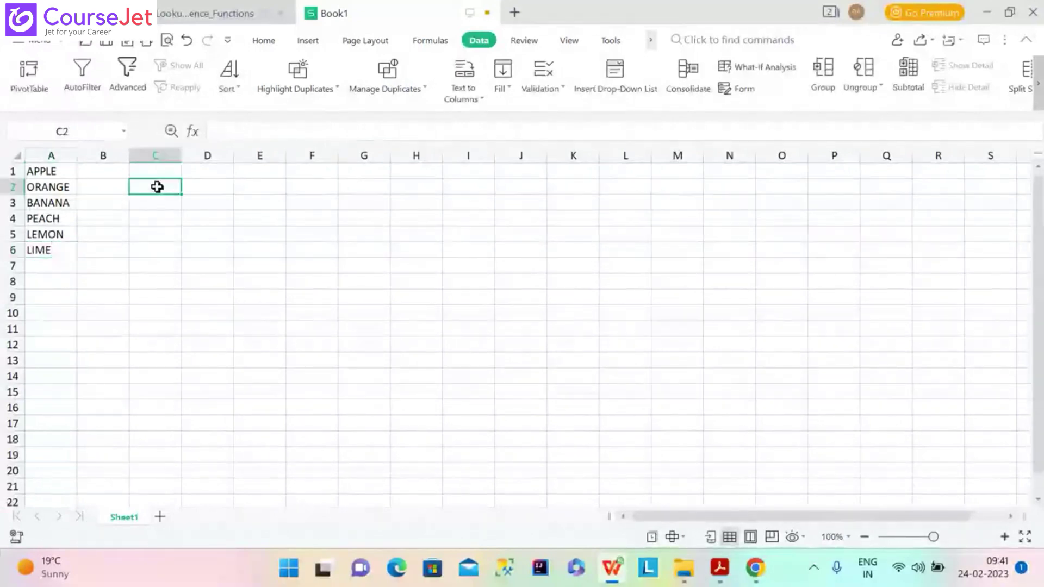
Count the non-empty cells of column A in C2 with the formula =COUNTA(A:A).
text(=)
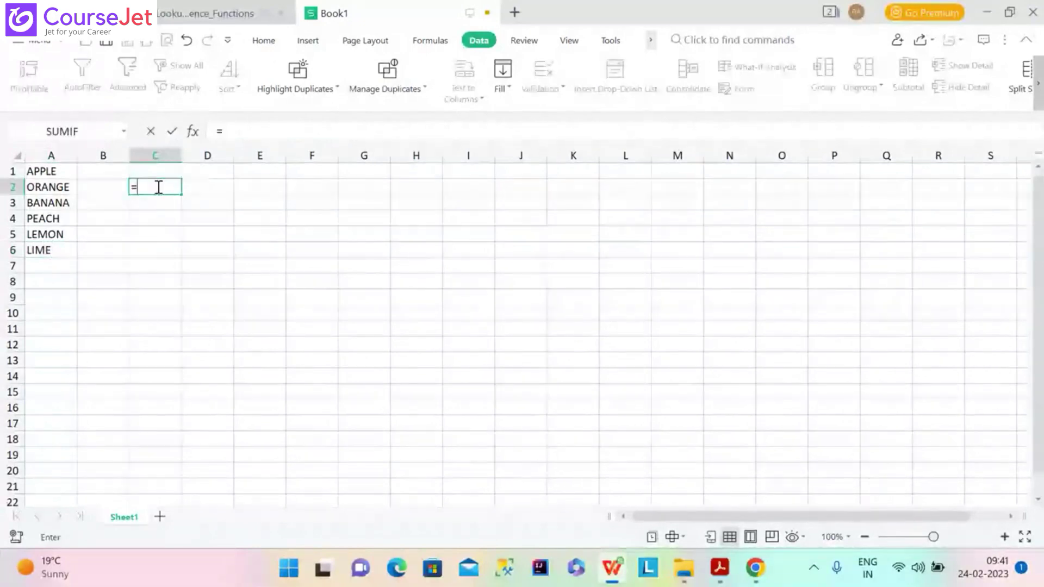
text(COUNT)
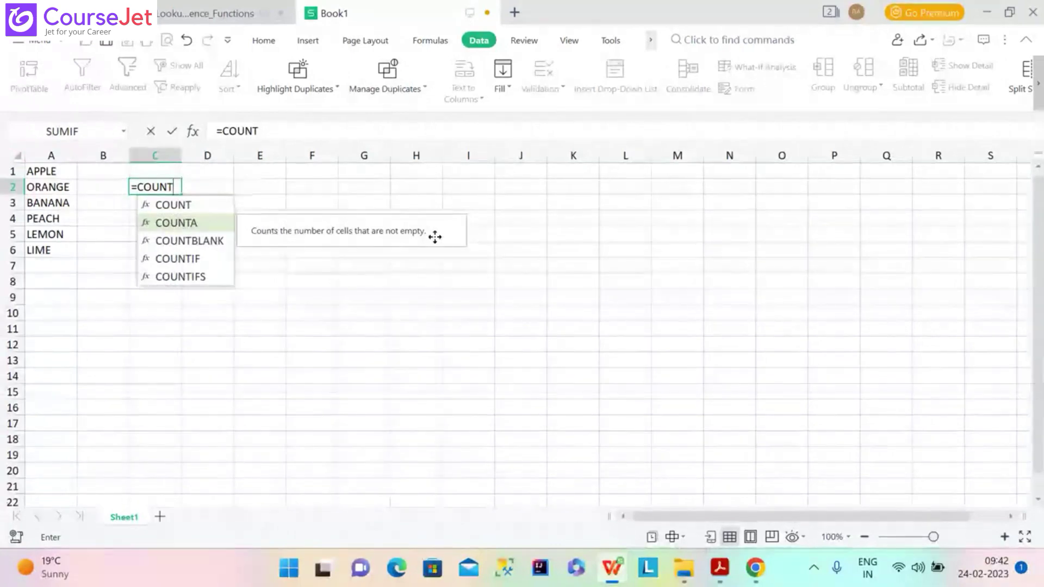
double_click(197, 228)
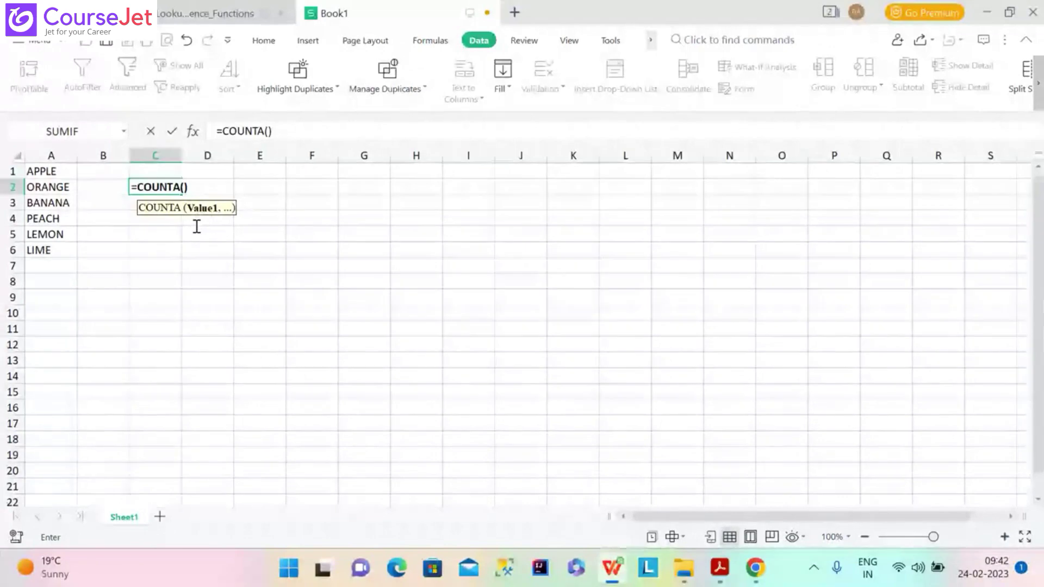
click(51, 155)
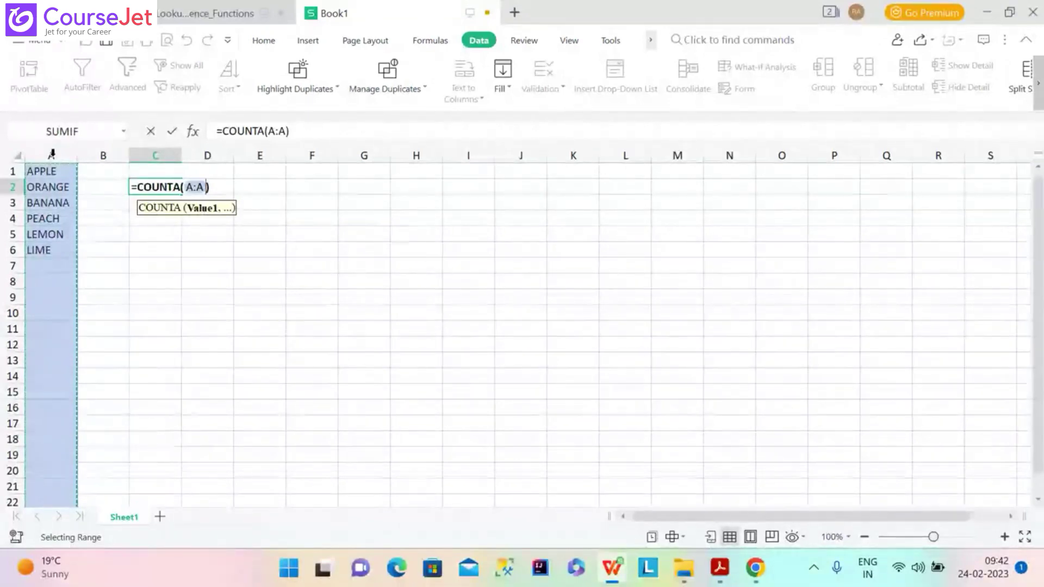
key(Return)
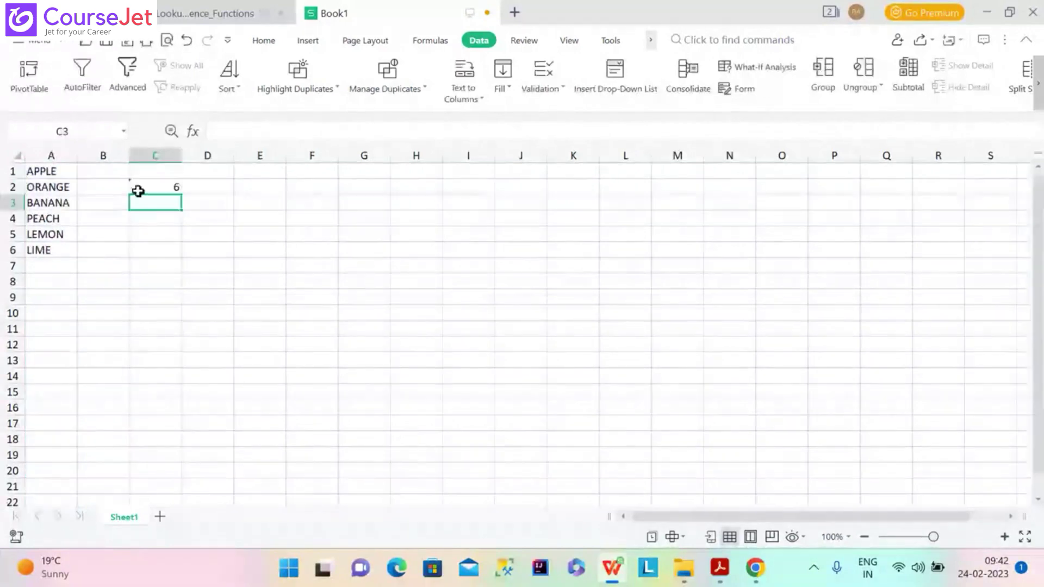
Replace the COUNTA formula in C2 with the label "Last Item:".
click(138, 191)
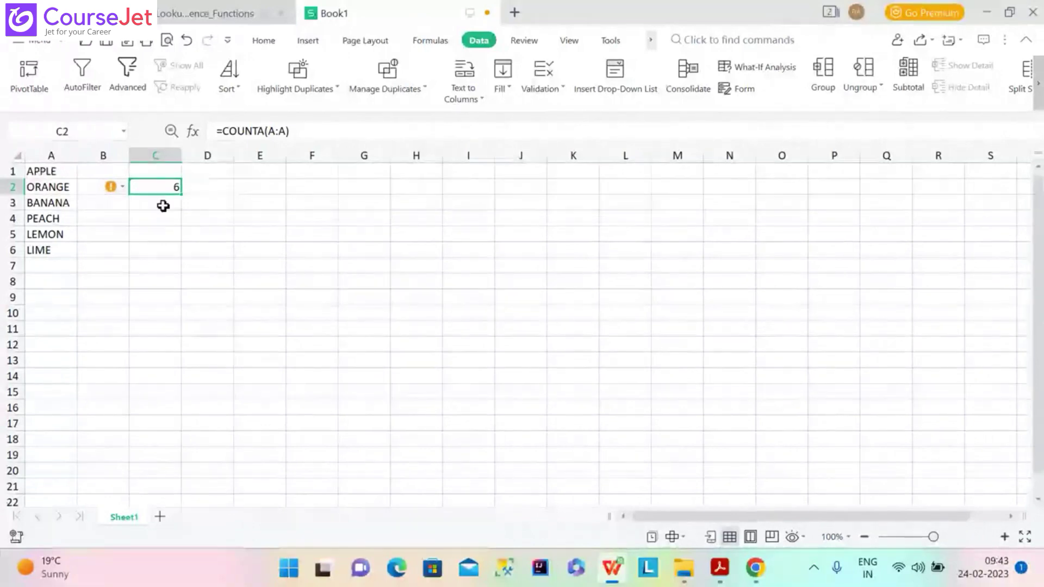
key(Delete)
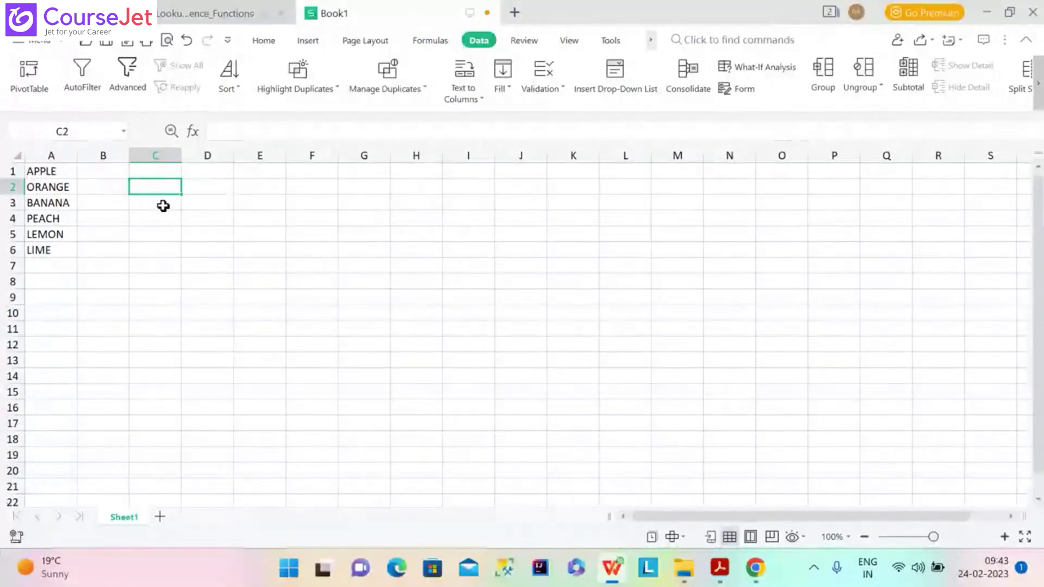
text(I)
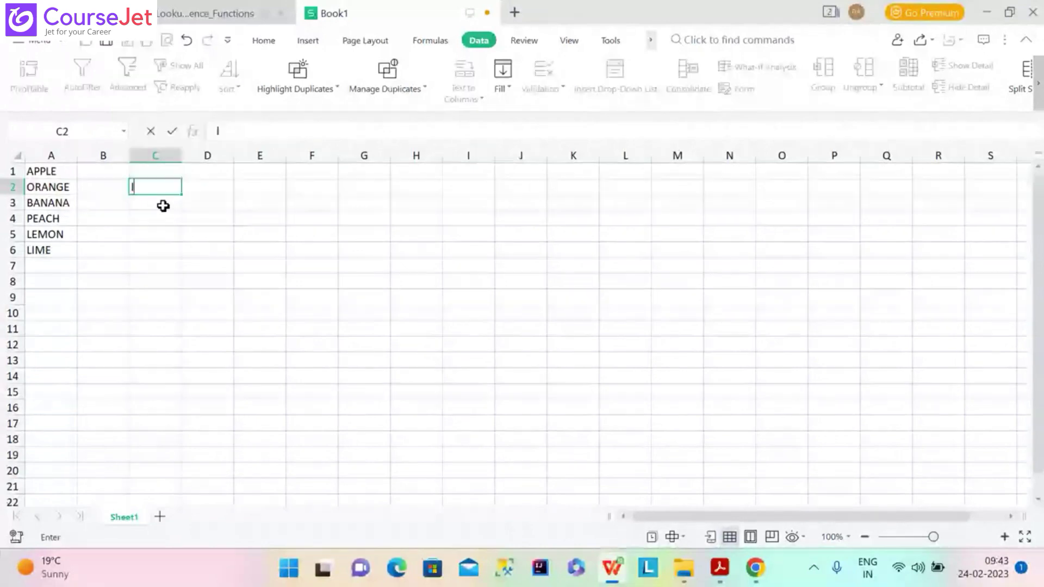
text(Last)
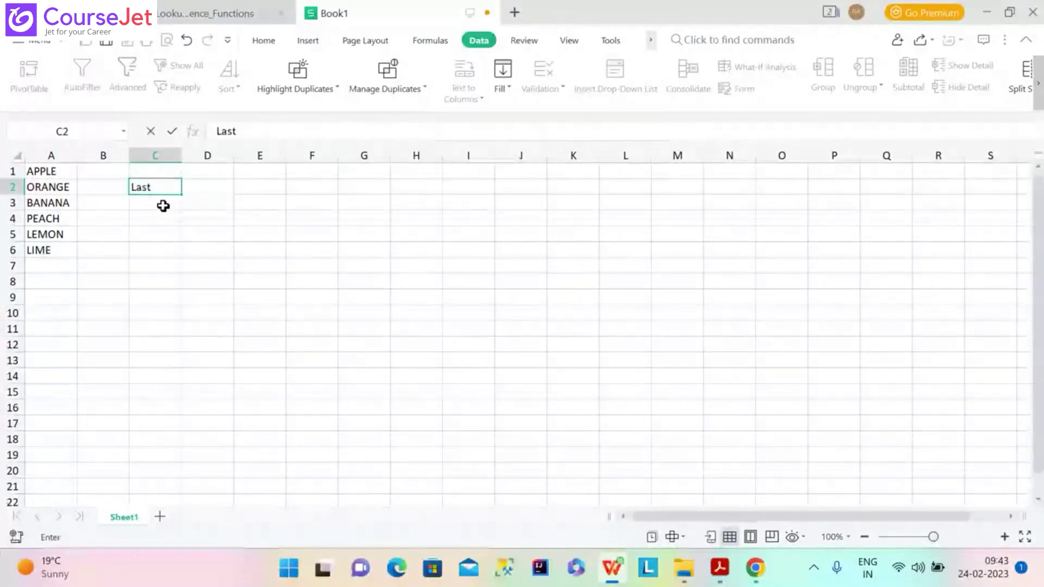
text(Item)
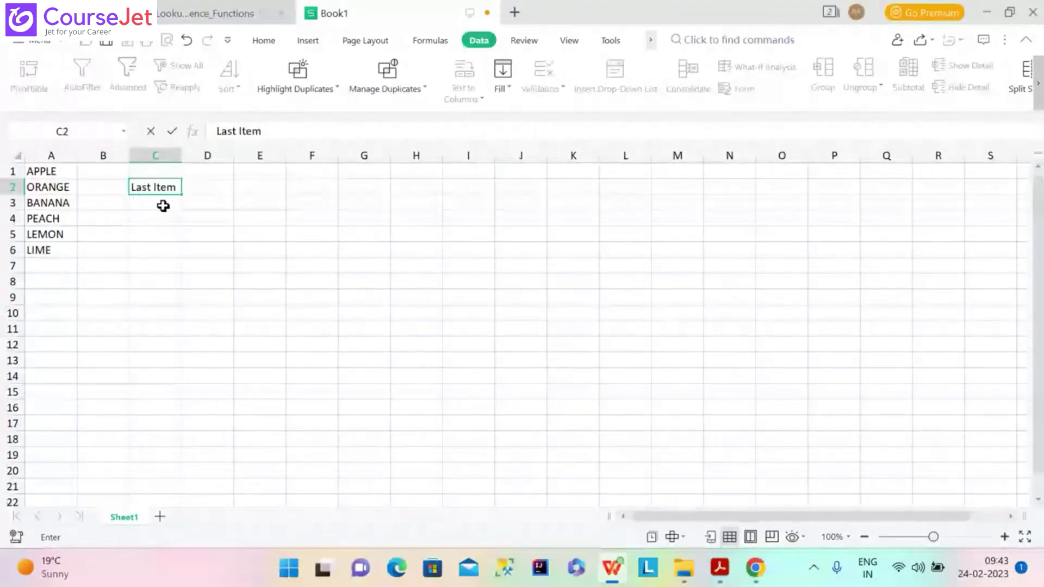
text(:)
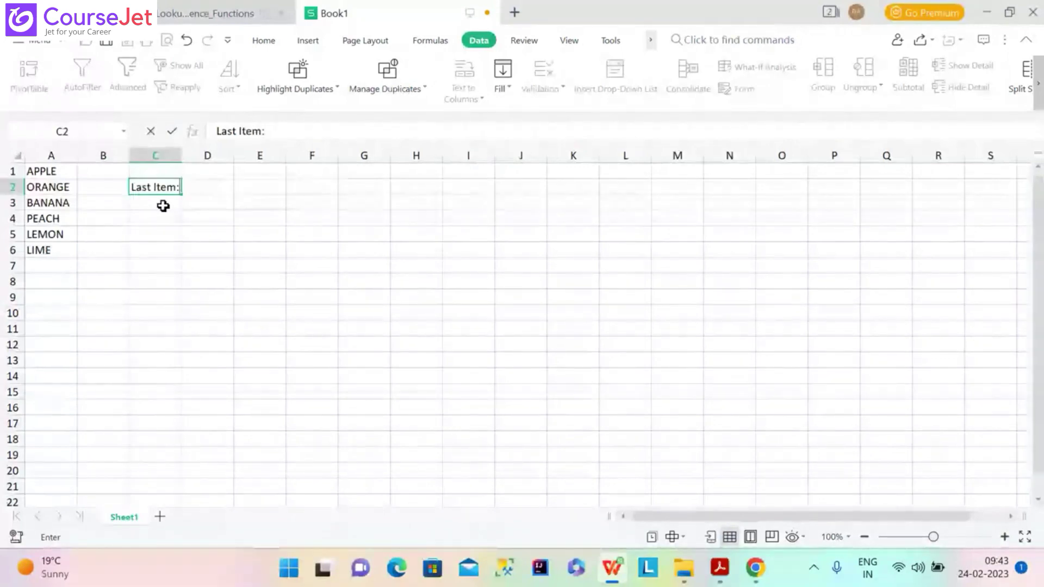
Start an OFFSET formula in D2, beside the label, with A1 as its reference.
click(197, 188)
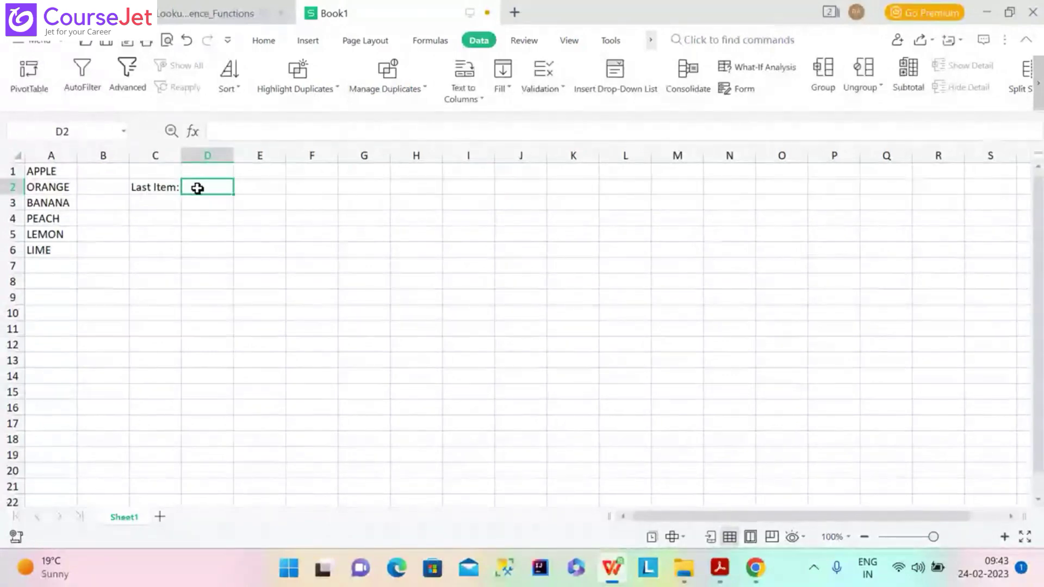
text(=)
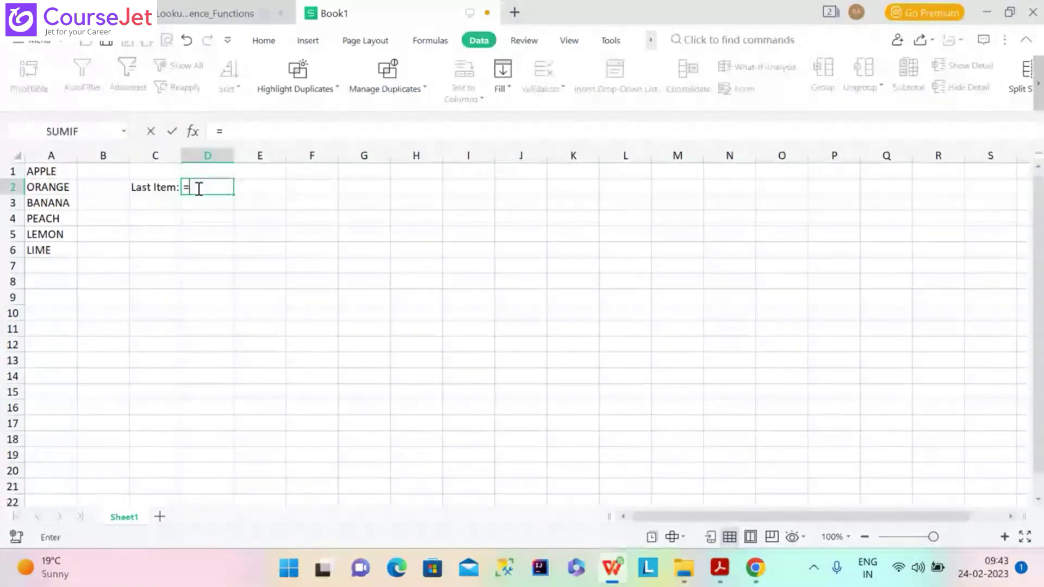
text(OFFSET()
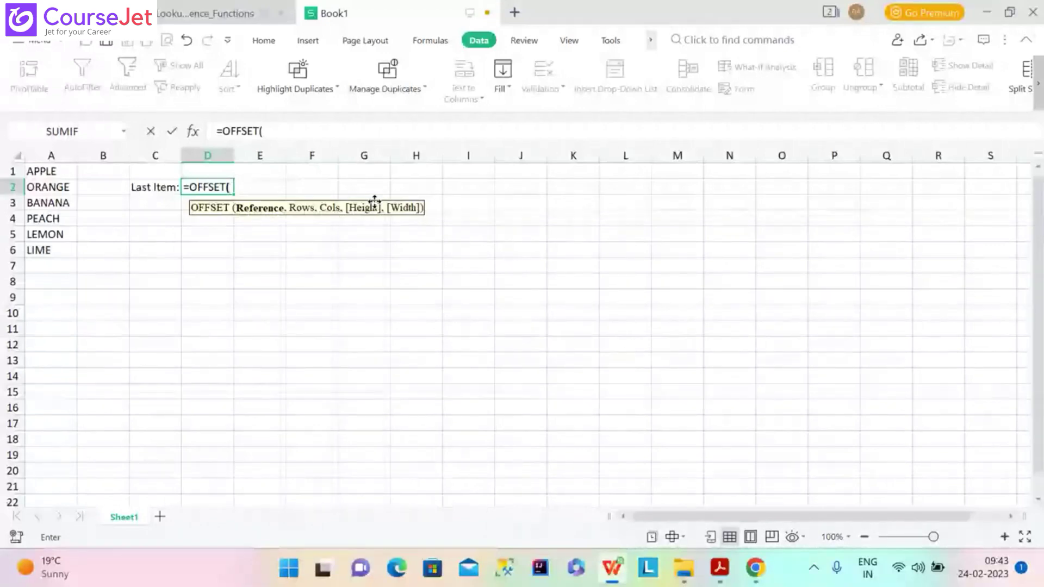
click(52, 173)
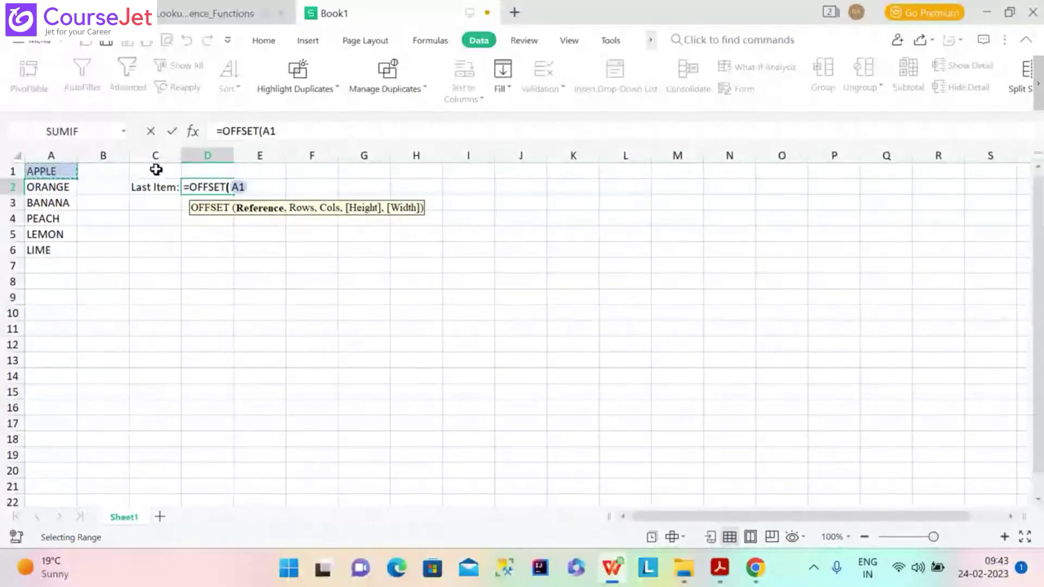
text(,)
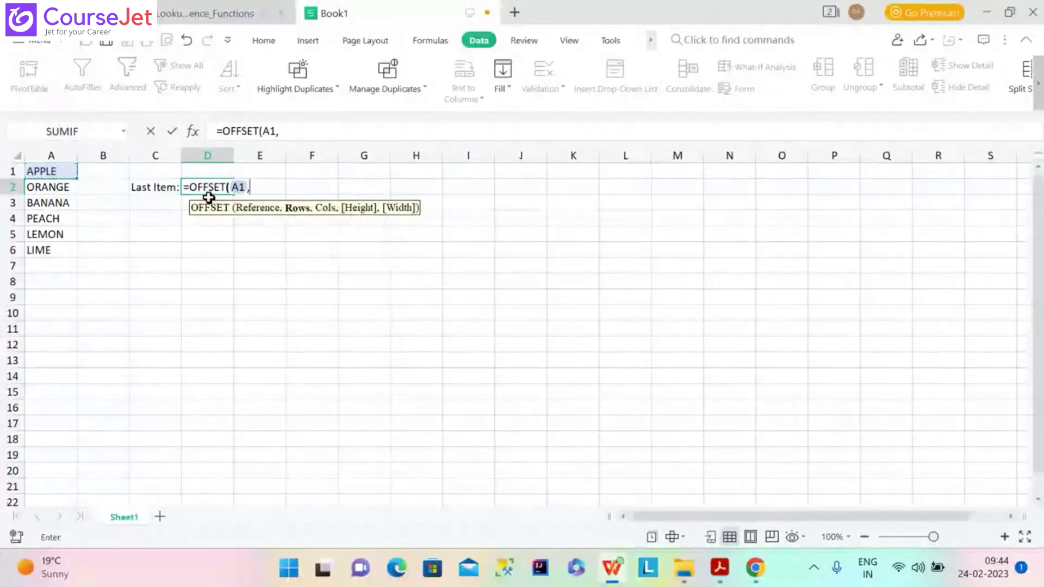
Complete the OFFSET formula with COUNTA(A:A)-1 as the rows argument and 0 as the columns argument.
text(C)
key(BackSpace)
text(COU)
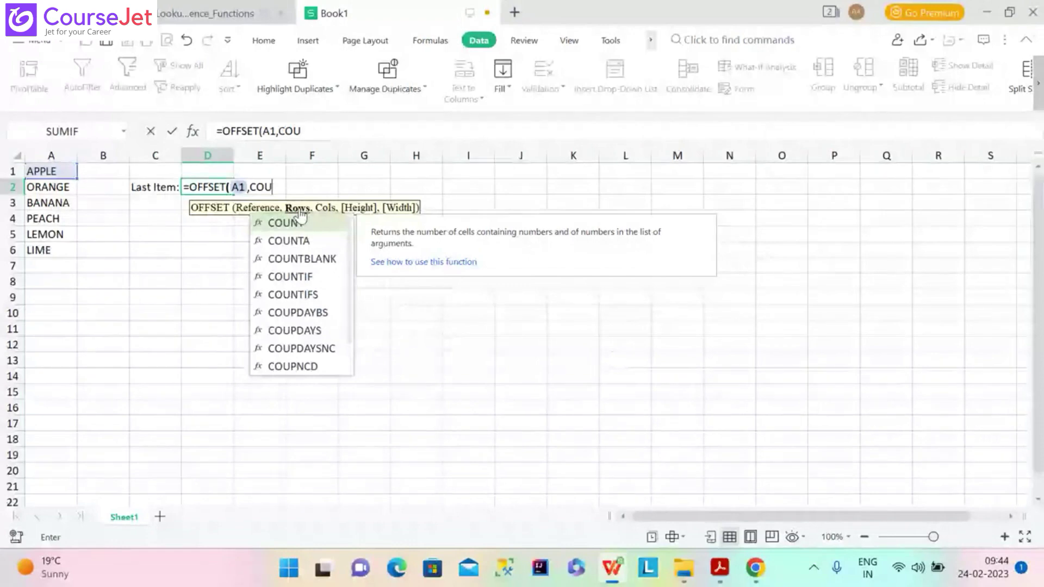
text(NTA)
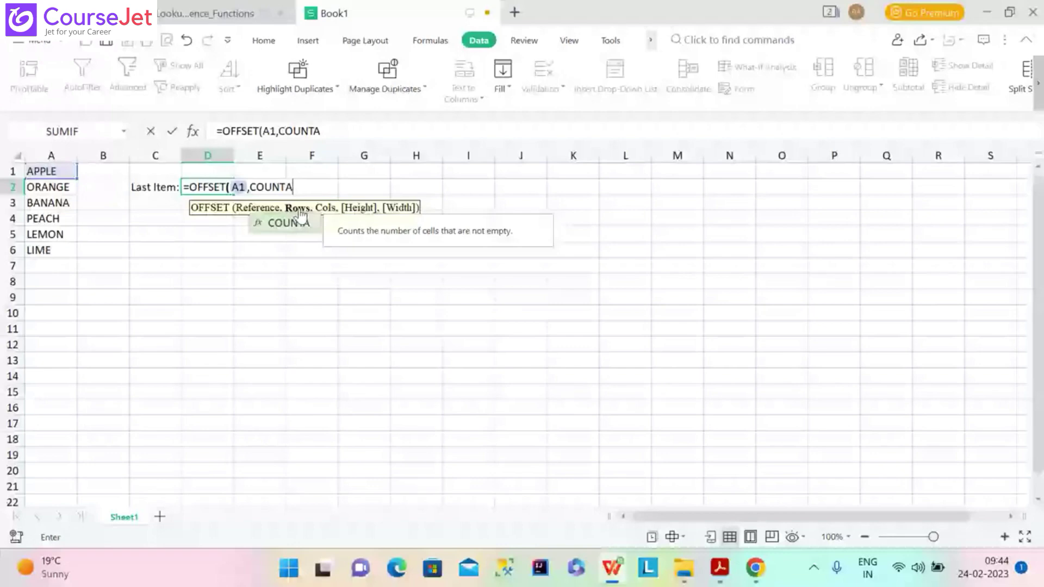
double_click(301, 214)
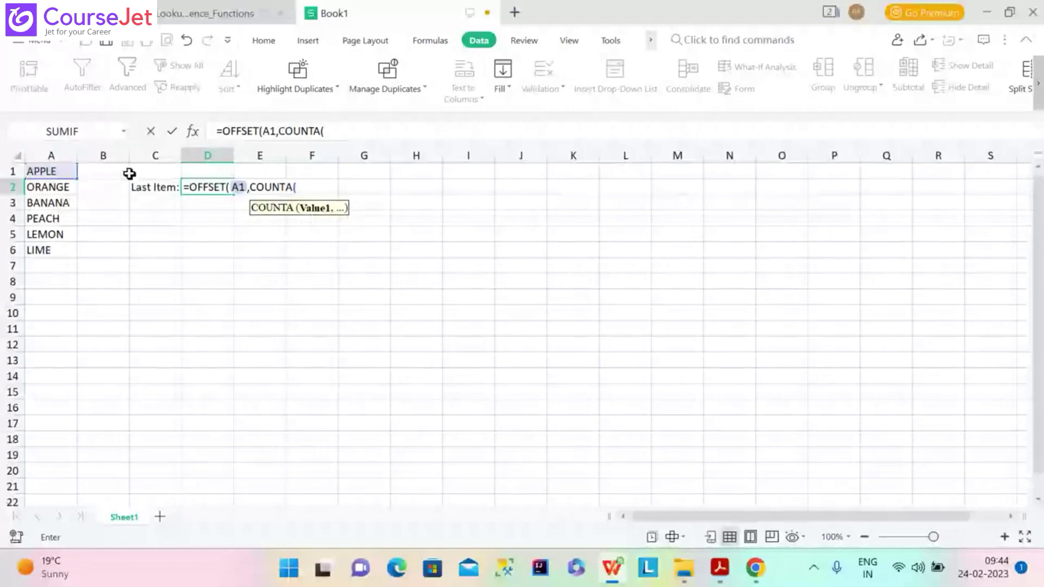
click(54, 152)
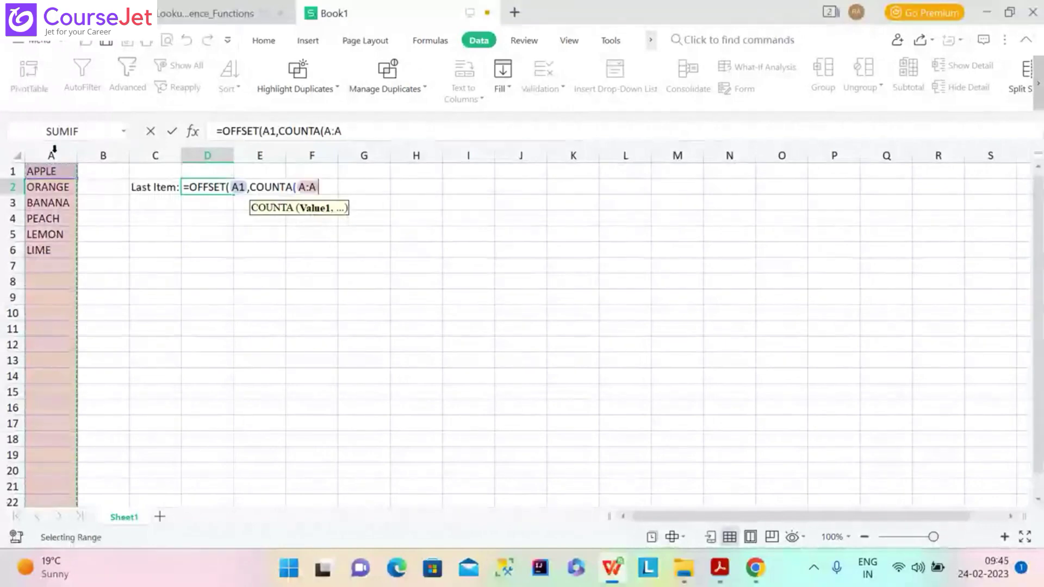
text())
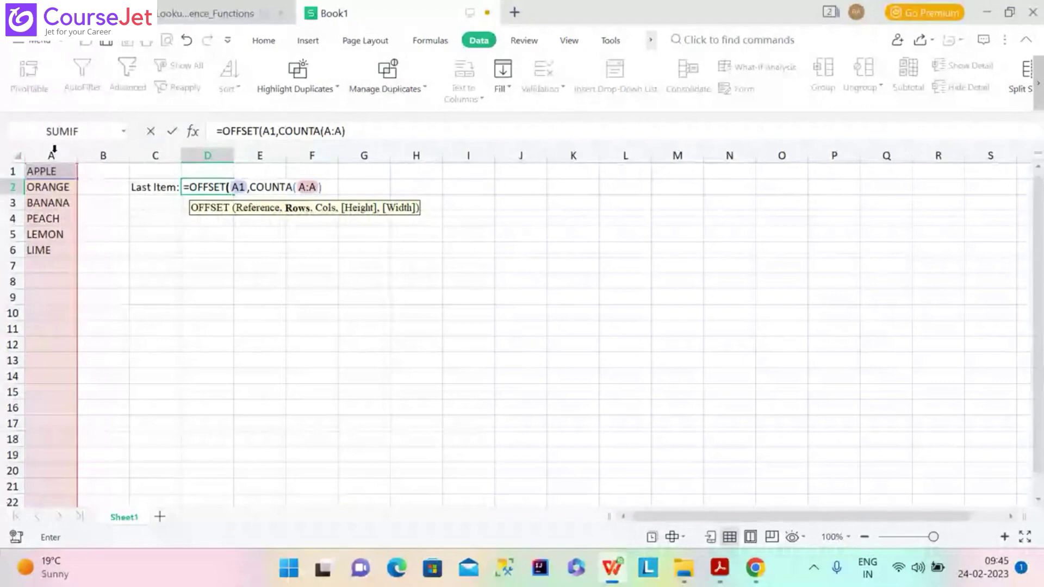
text(-1,)
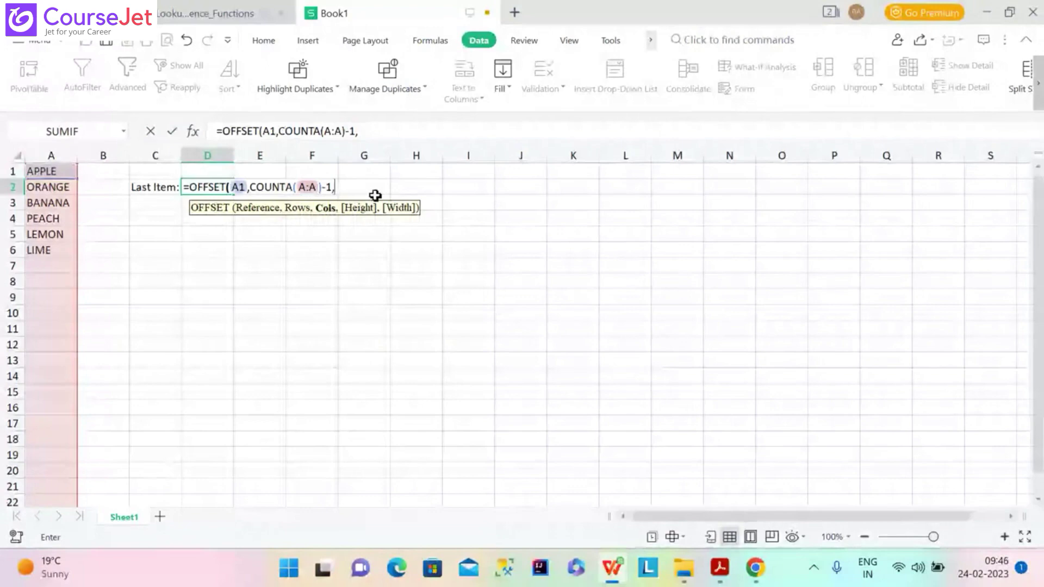
text(0)
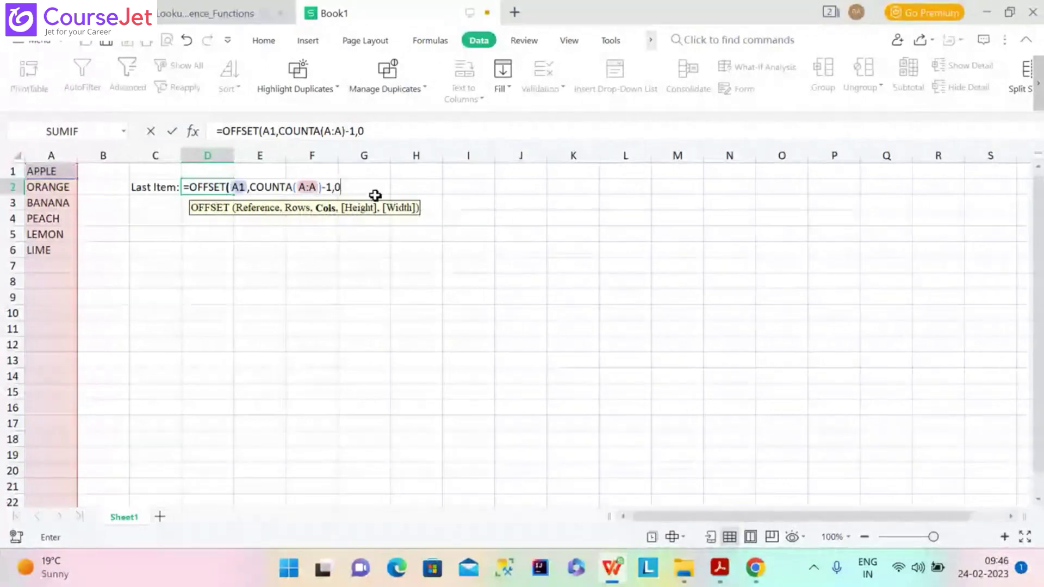
text())
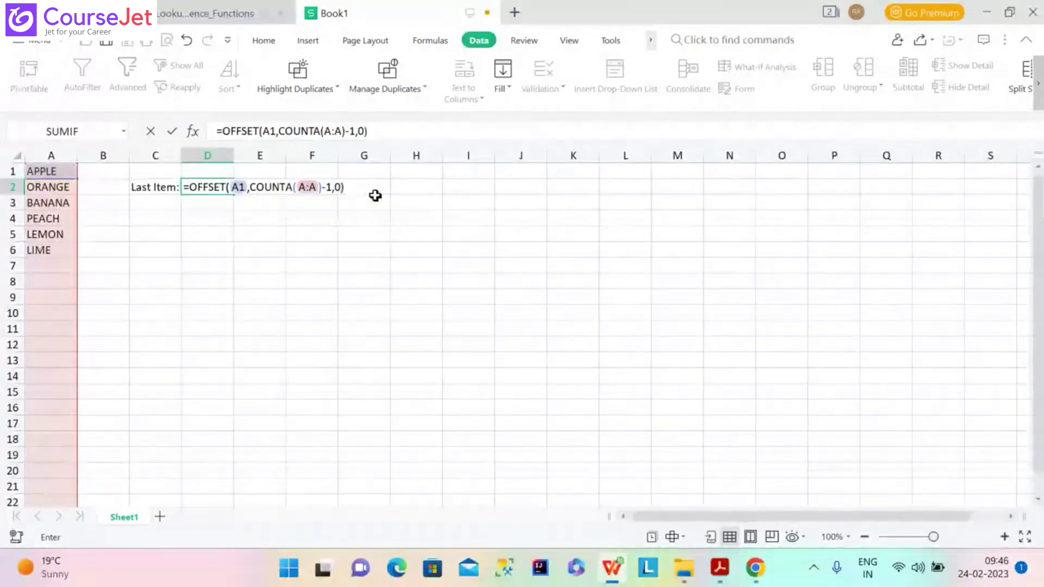
key(Return)
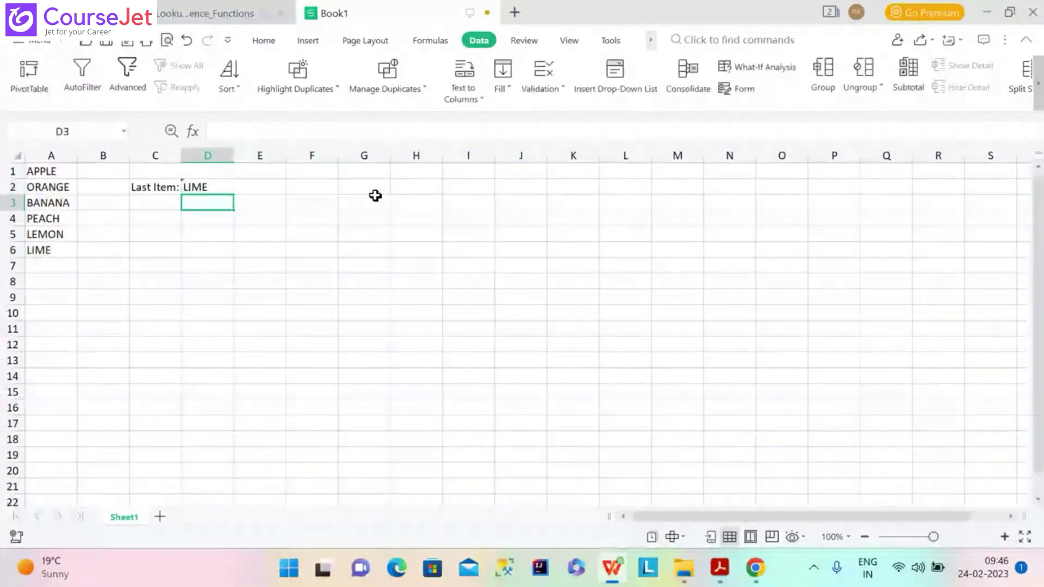
Remove the -1 from the rows argument so D2 holds =OFFSET(A1,COUNTA(A:A),0).
click(226, 188)
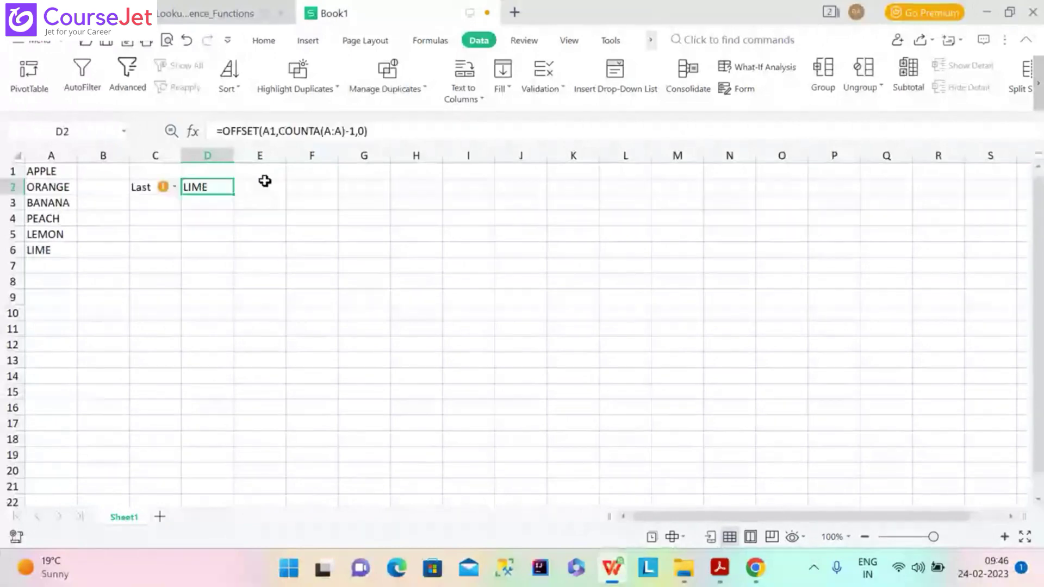
click(356, 133)
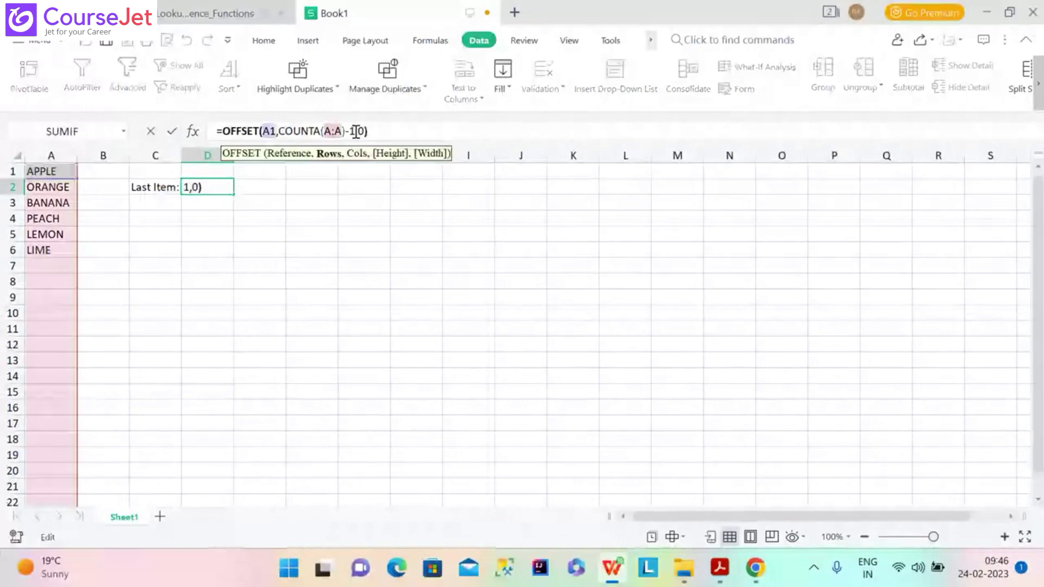
key(BackSpace)
key(BackSpace)
key(Return)
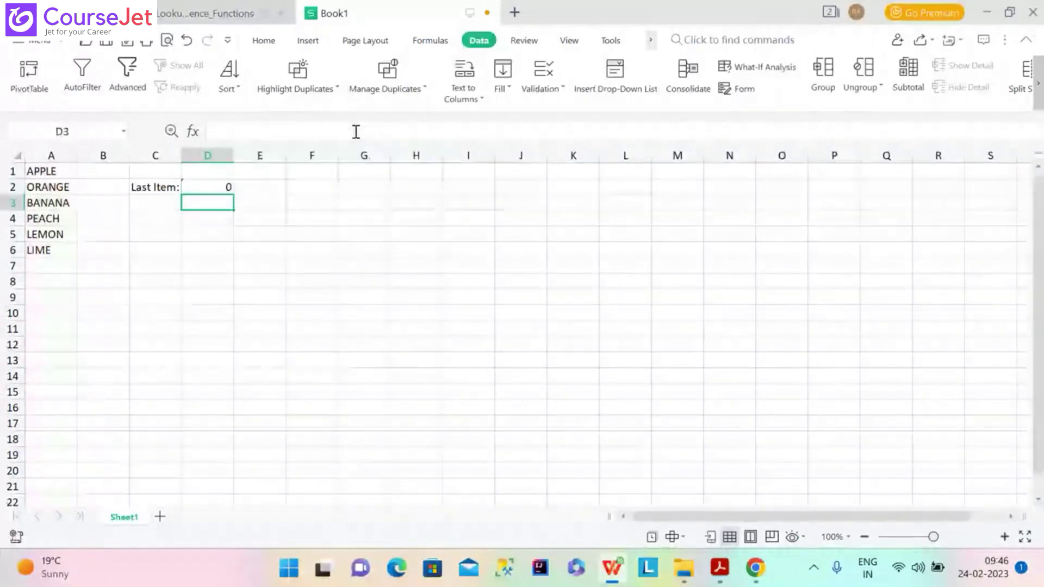
Evaluate the formula in D2 stage by stage to examine how OFFSET resolves without the -1.
click(214, 185)
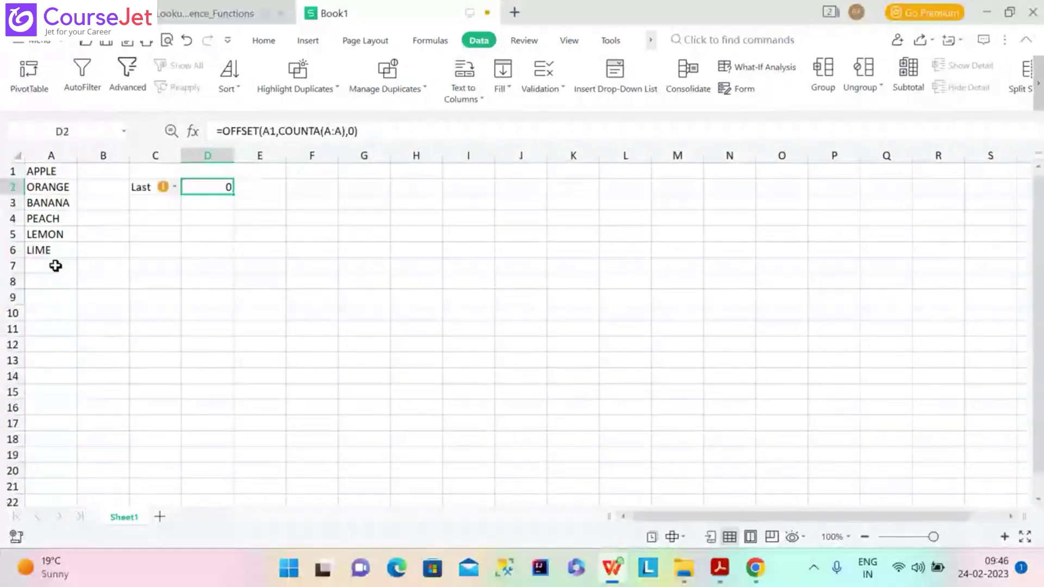
click(430, 42)
click(870, 73)
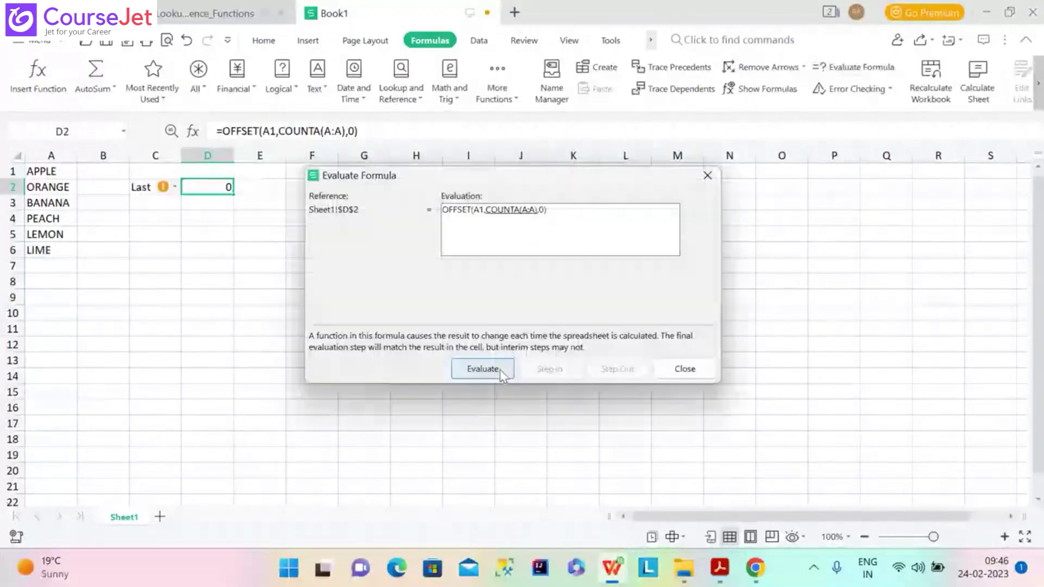
click(482, 369)
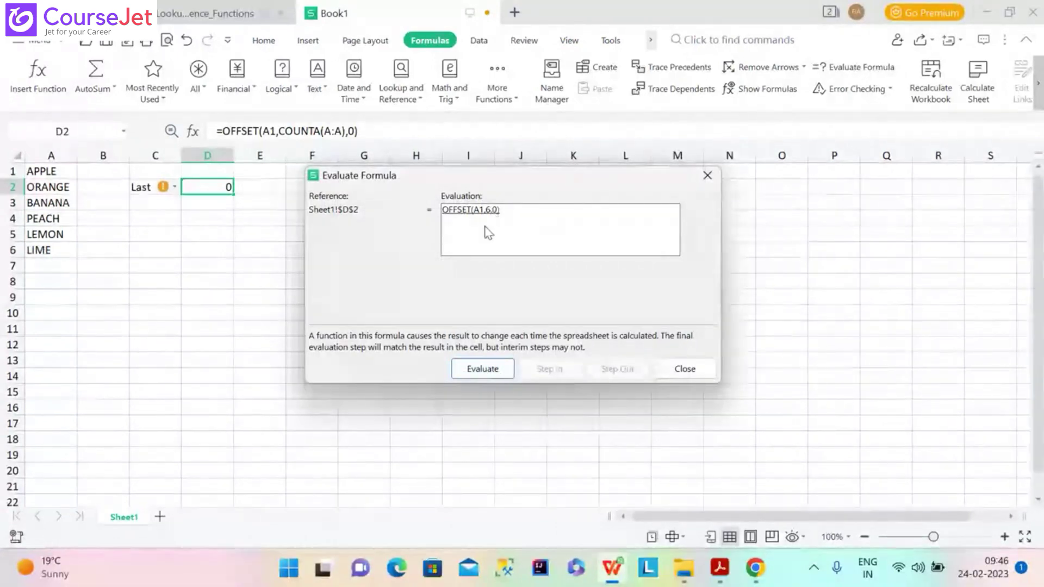
click(479, 370)
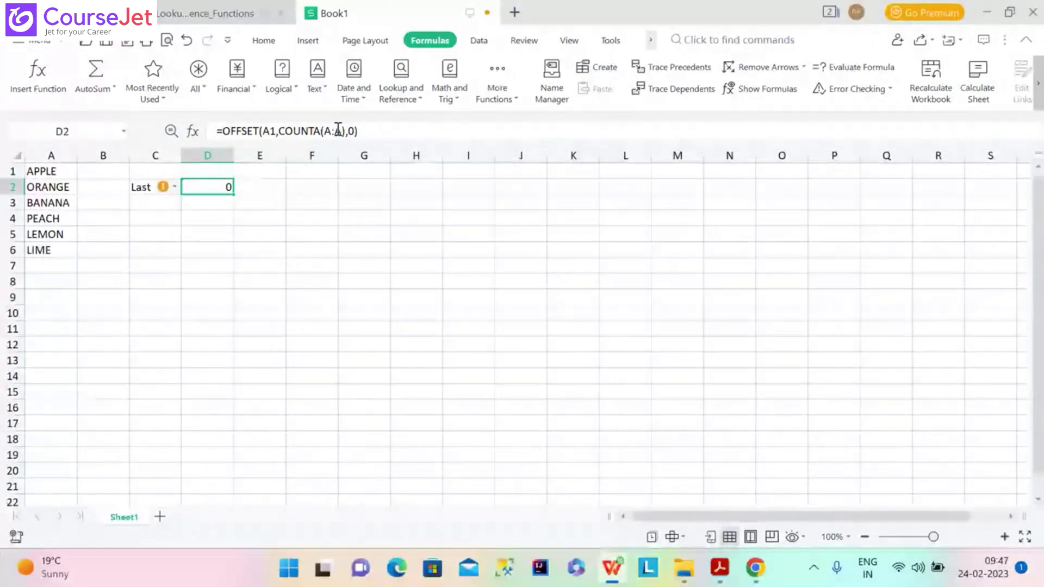
Restore the -1 after COUNTA(A:A) so the formula in D2 reads =OFFSET(A1,COUNTA(A:A)-1,0).
click(346, 131)
text(1,)
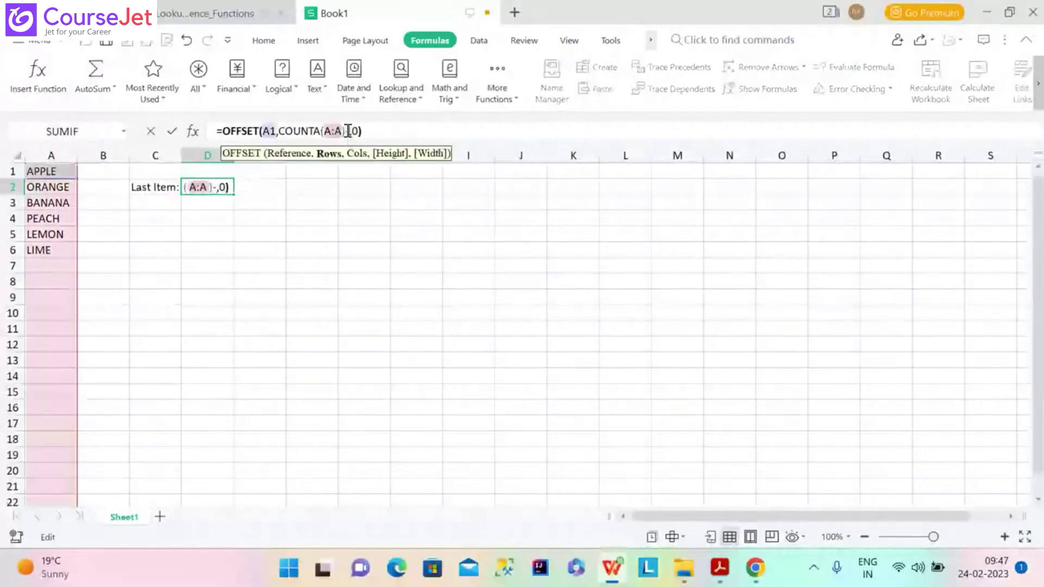
key(Return)
key(Return)
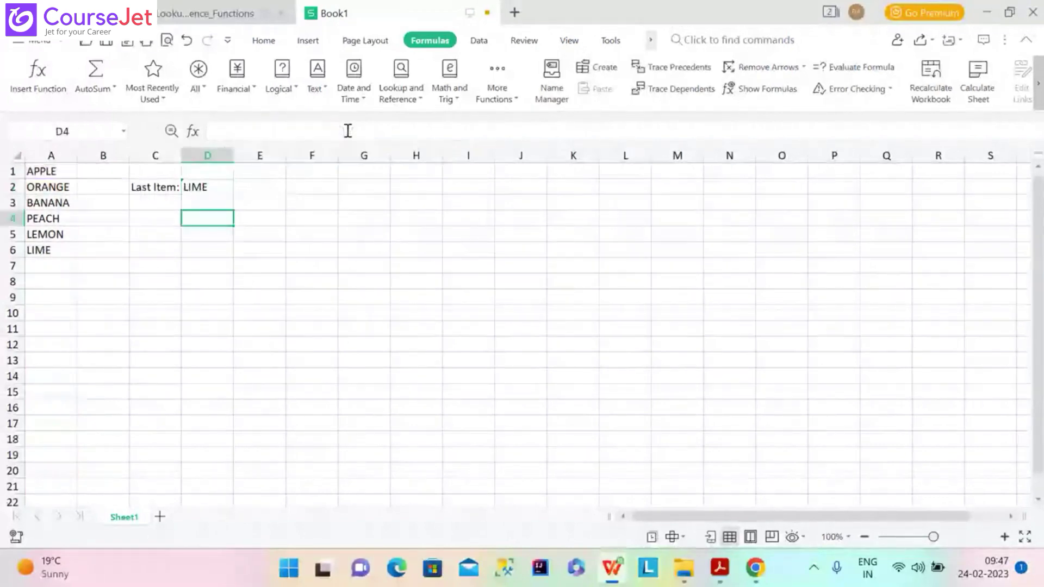
click(219, 185)
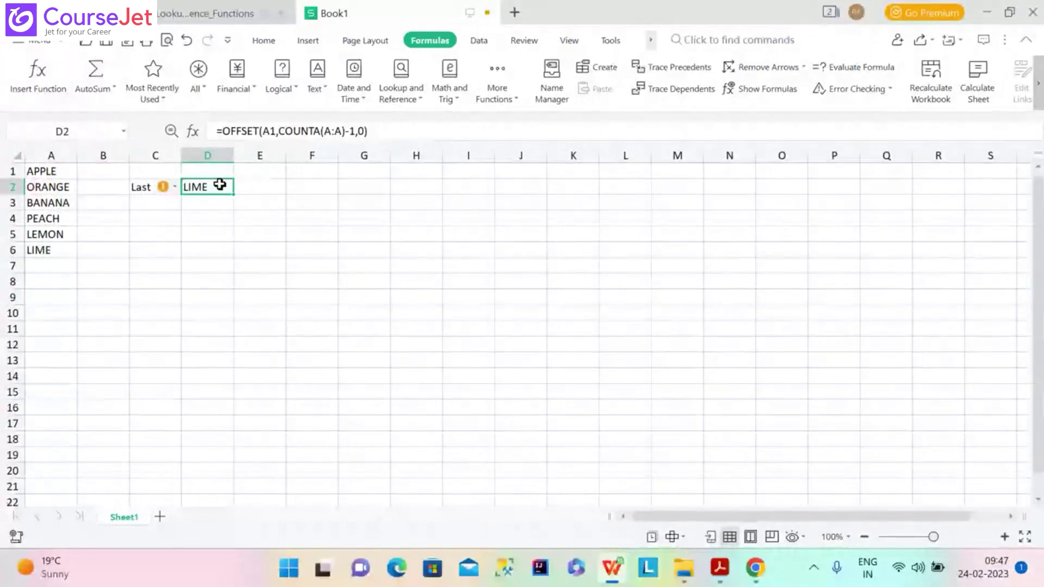
Clear the last fruit from A6 and re-enter it as lIME to test the OFFSET formula.
click(33, 250)
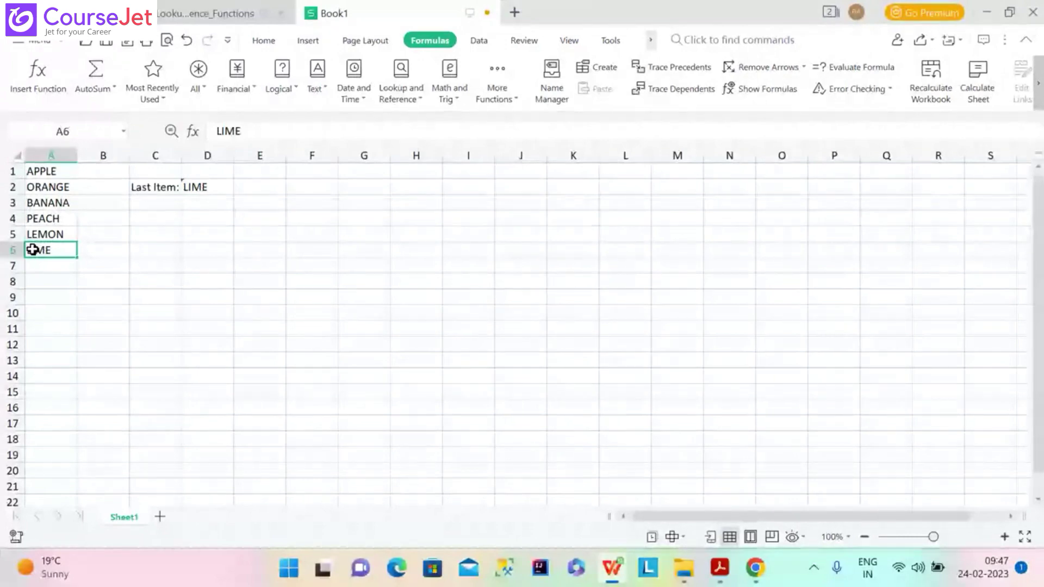
key(Delete)
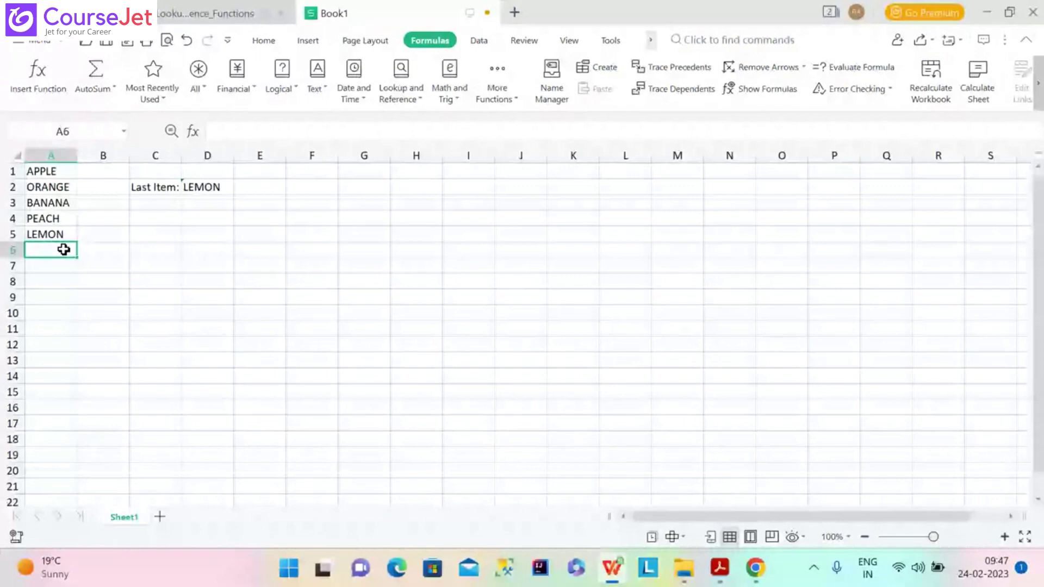
text(lIME)
key(Return)
Add PAPAYA to the end of the fruit list in A7 and check the last-item formula in D2.
text(PAPA)
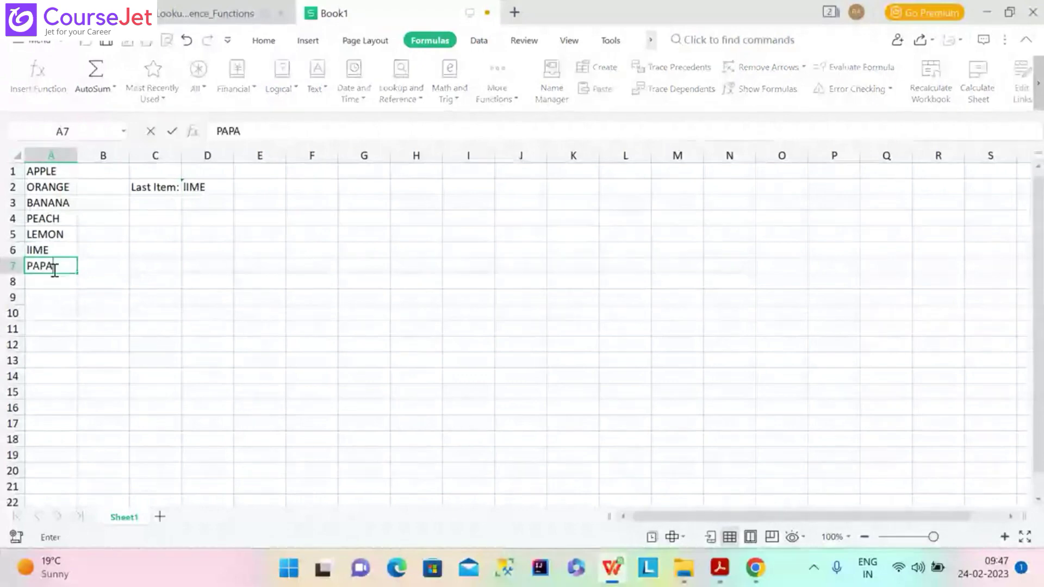
text(YA)
key(Return)
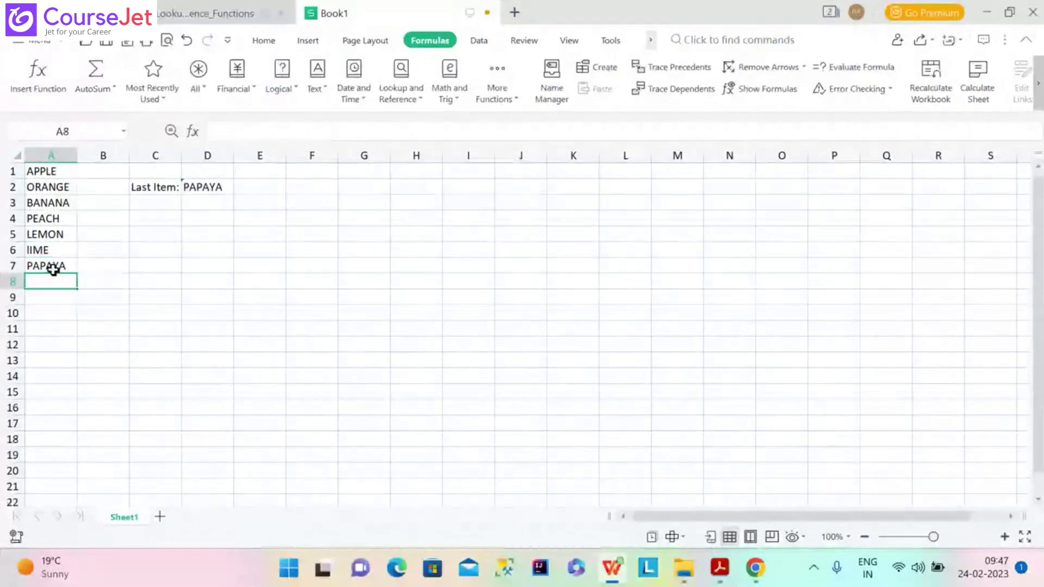
click(208, 187)
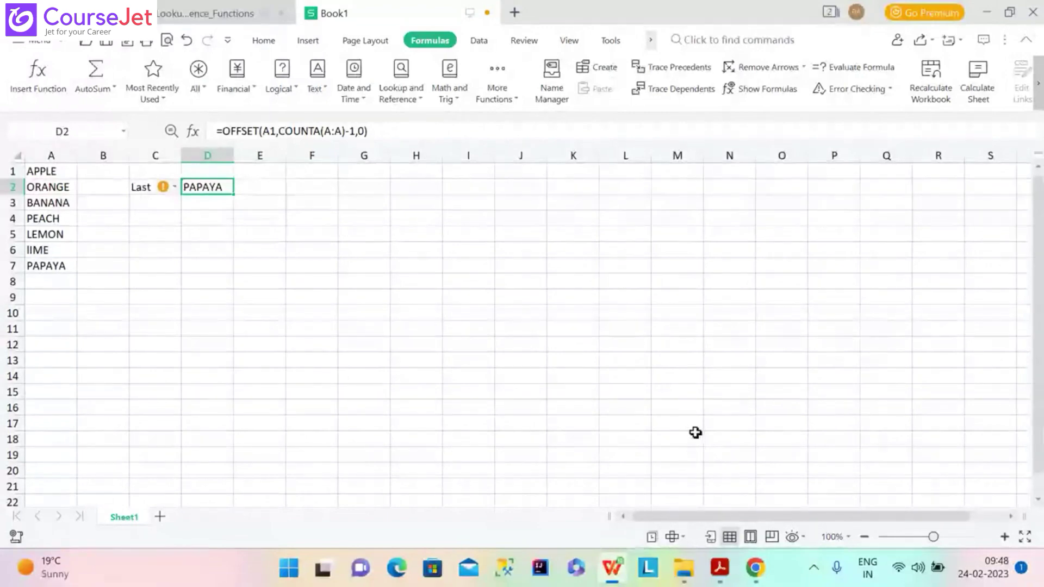
Switch to the Section5_Lookup_Reference_Functions workbook and select cell G15 beside the Scroll label on the ScrollChart sheet.
key(ctrl+Tab)
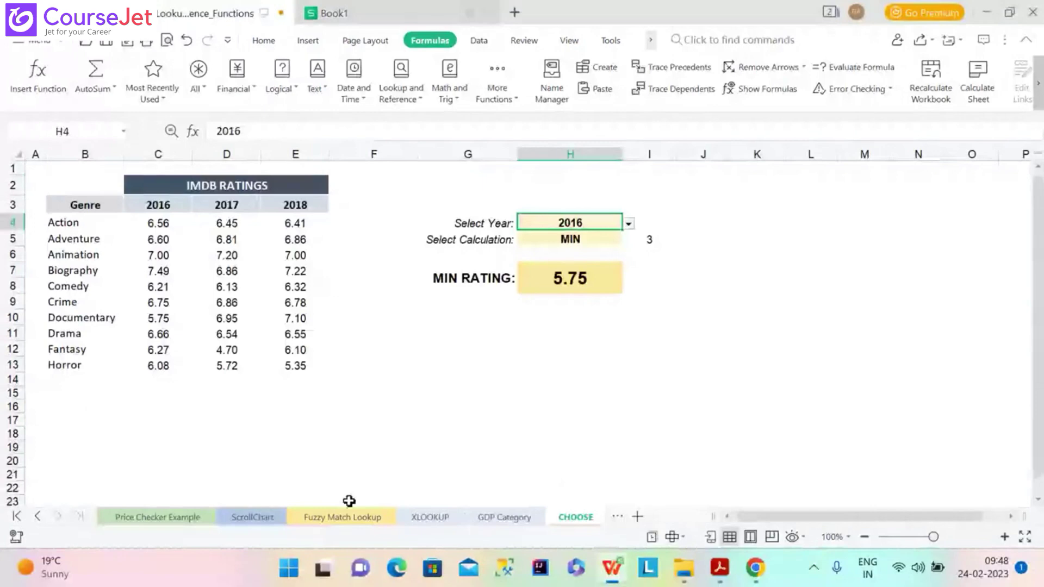
click(272, 521)
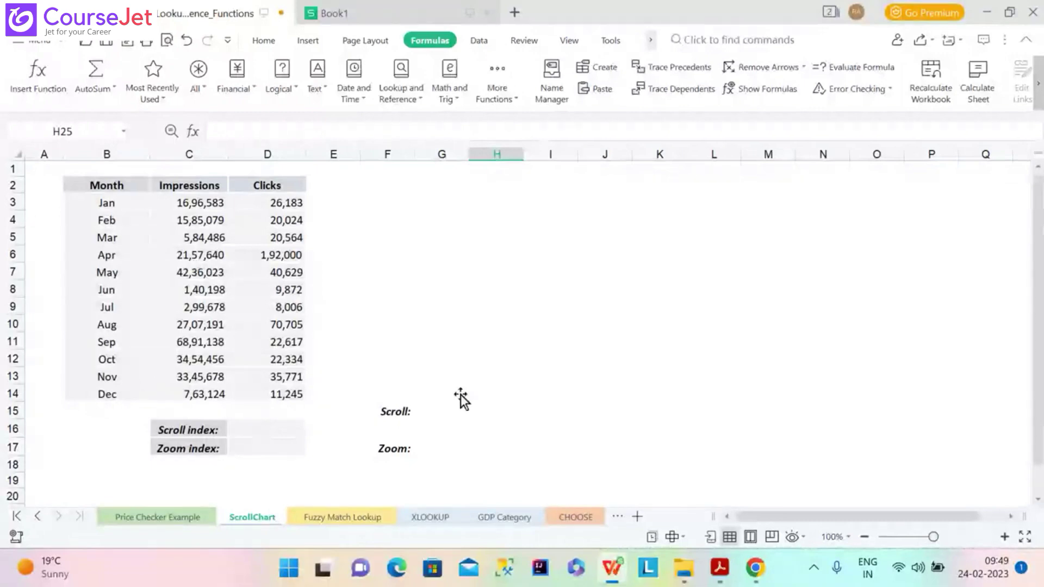
click(436, 411)
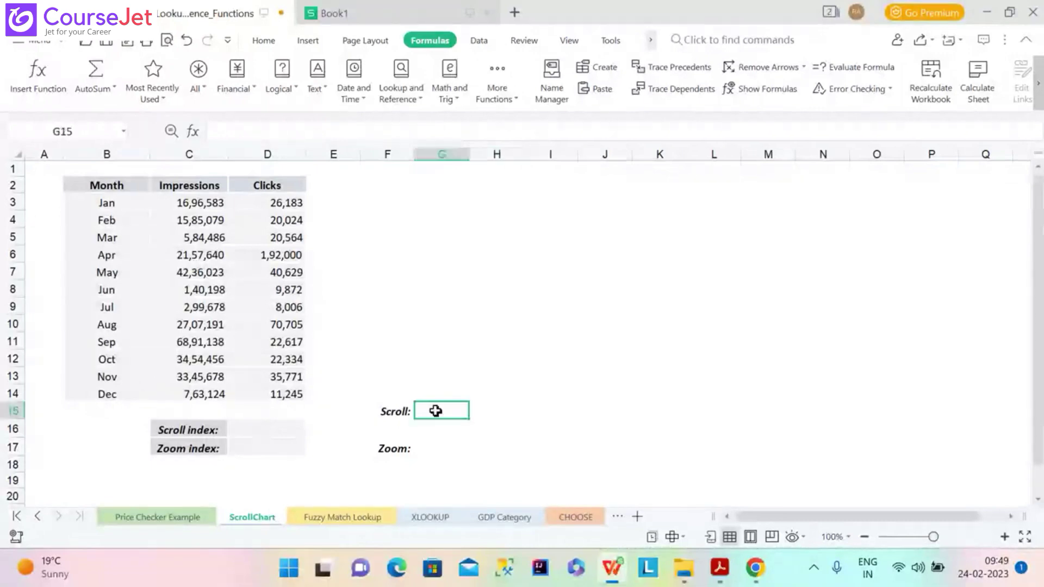
Look for the scroll control among the insert commands and in the Insert groups of the ribbon customization options.
click(308, 41)
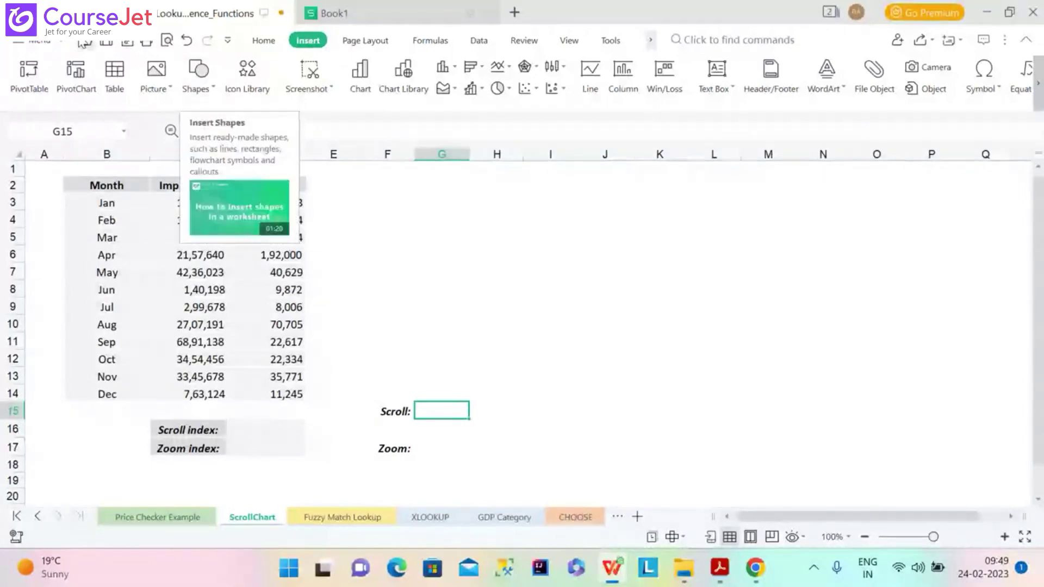
click(37, 42)
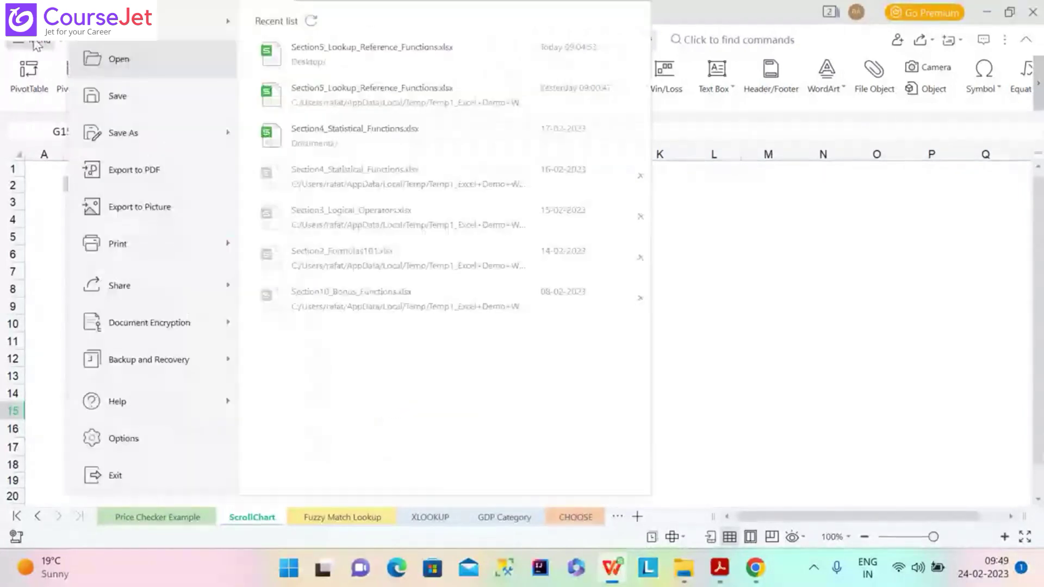
click(133, 438)
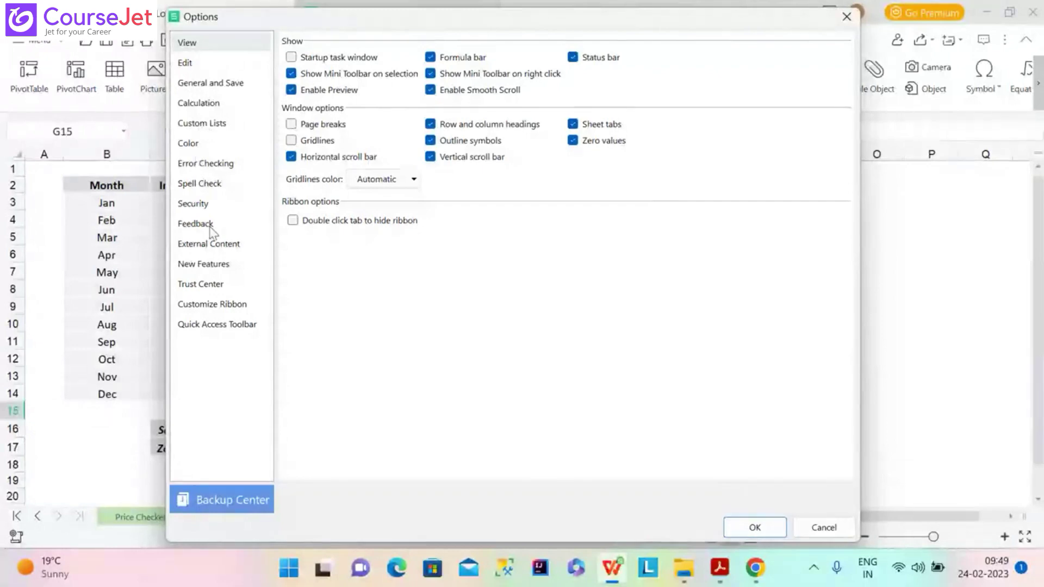
click(226, 308)
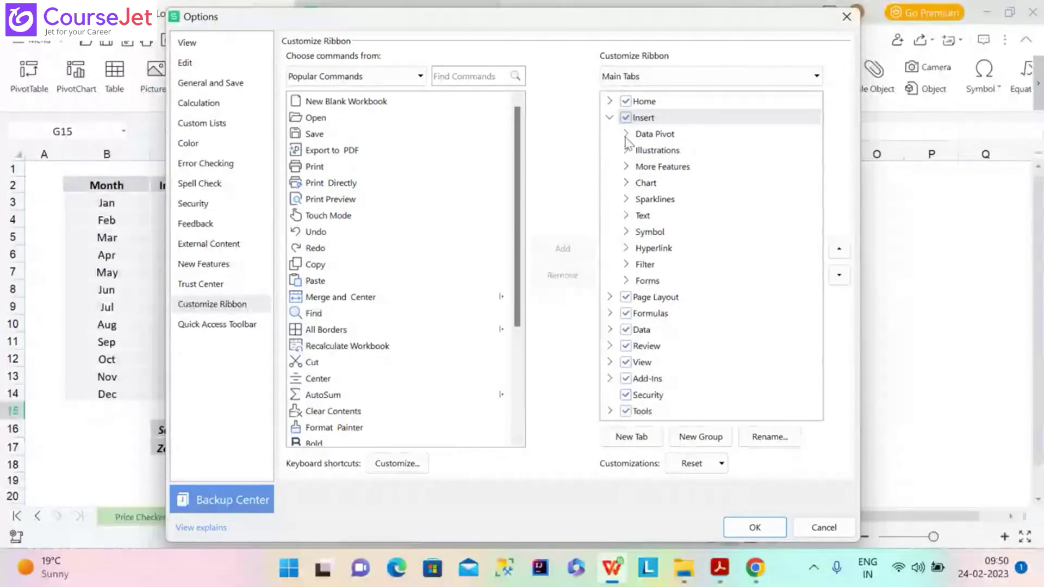
click(609, 122)
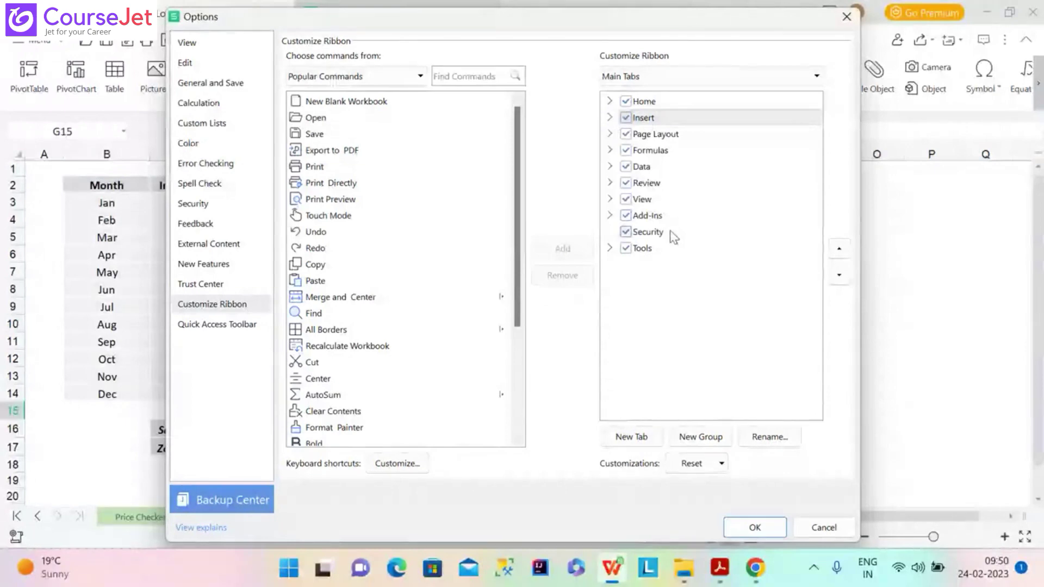
Examine the Add-Ins and Tools command groups in the ribbon customization, including Special Features, Auto Backup and BatchTools, and close the options.
click(610, 249)
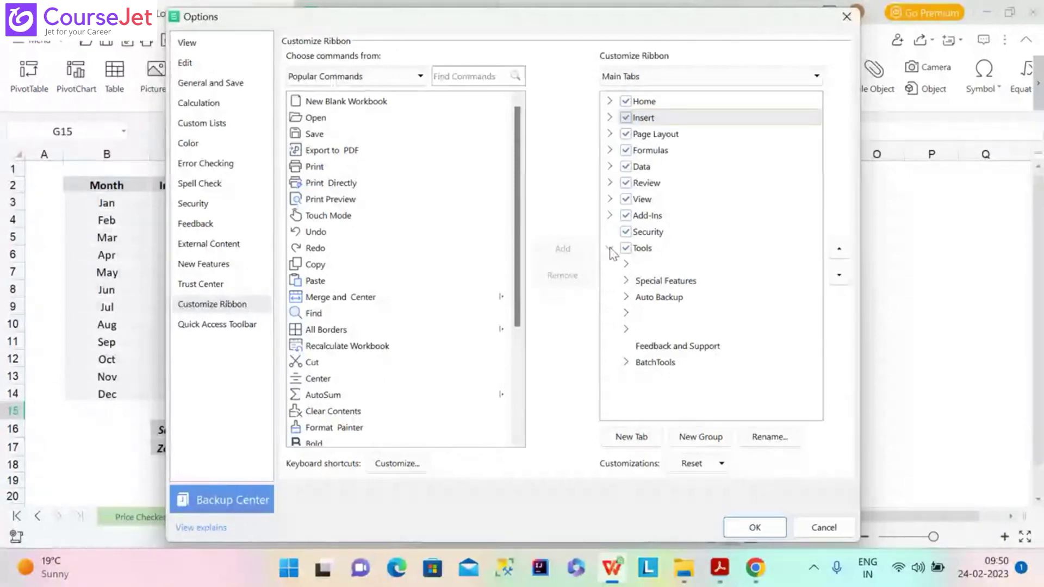
click(610, 215)
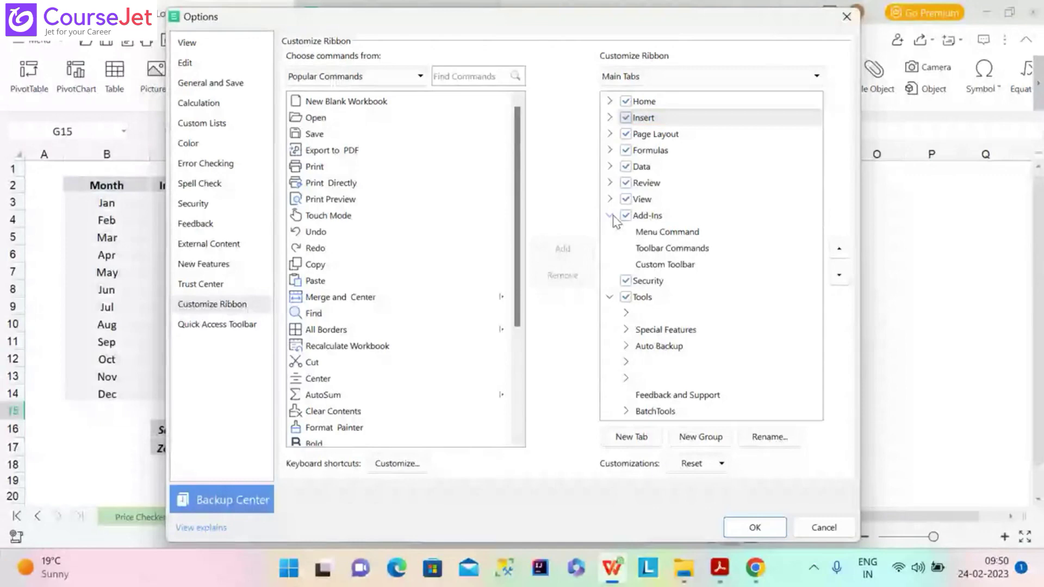
click(626, 329)
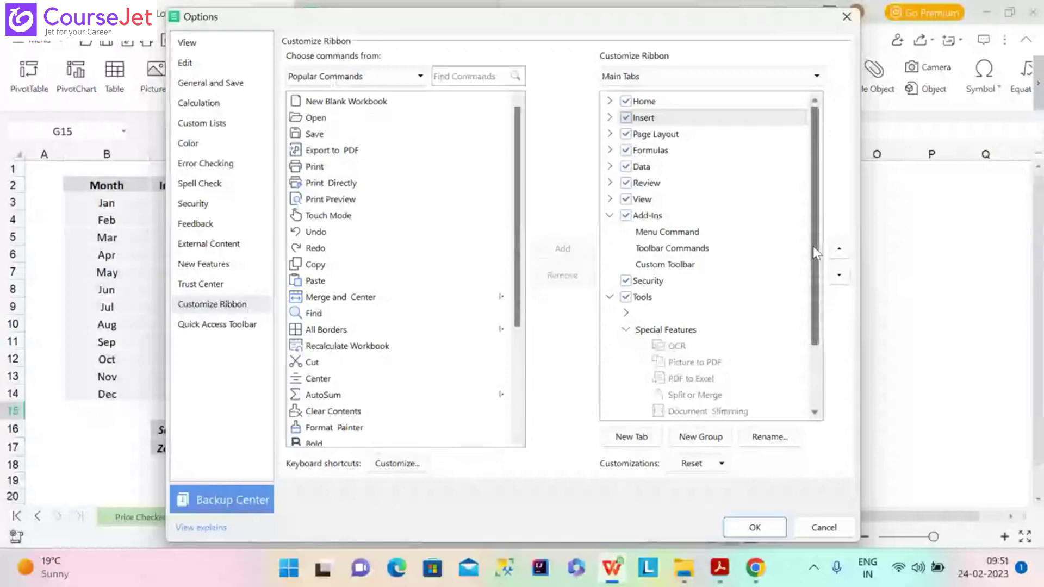
scroll(629, 401, down, 1)
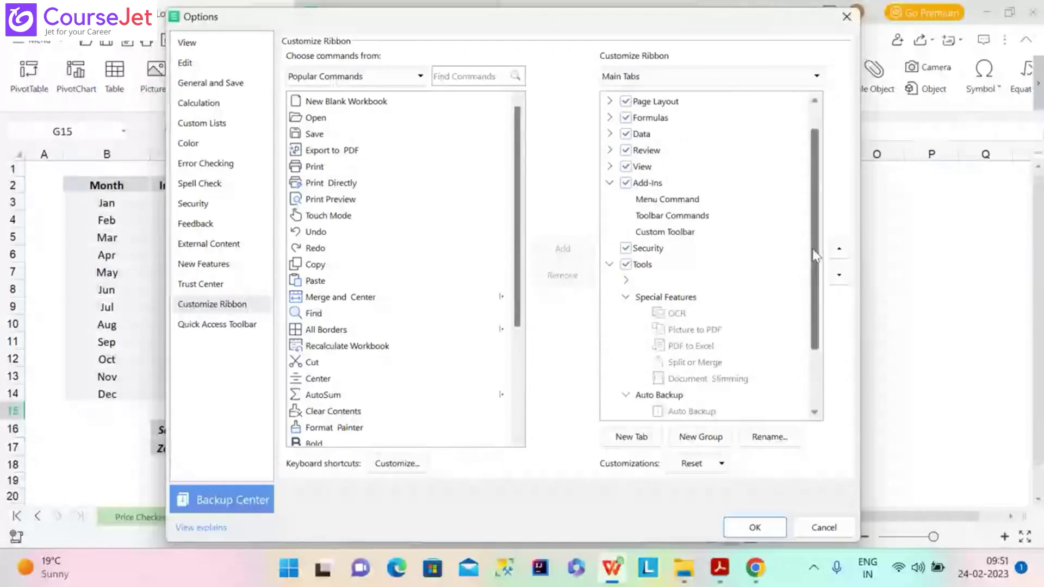
scroll(816, 286, down, 1)
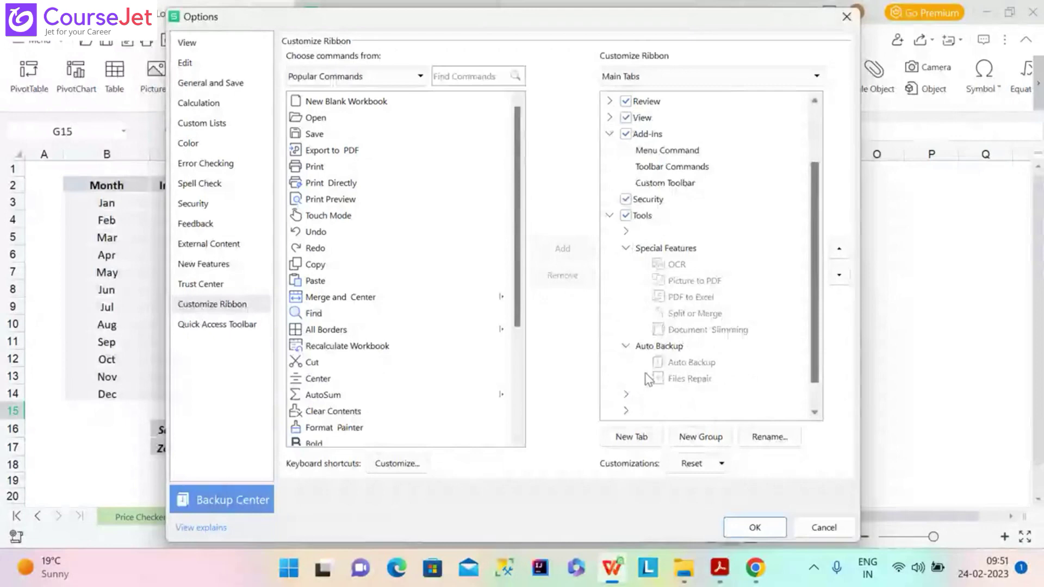
click(626, 394)
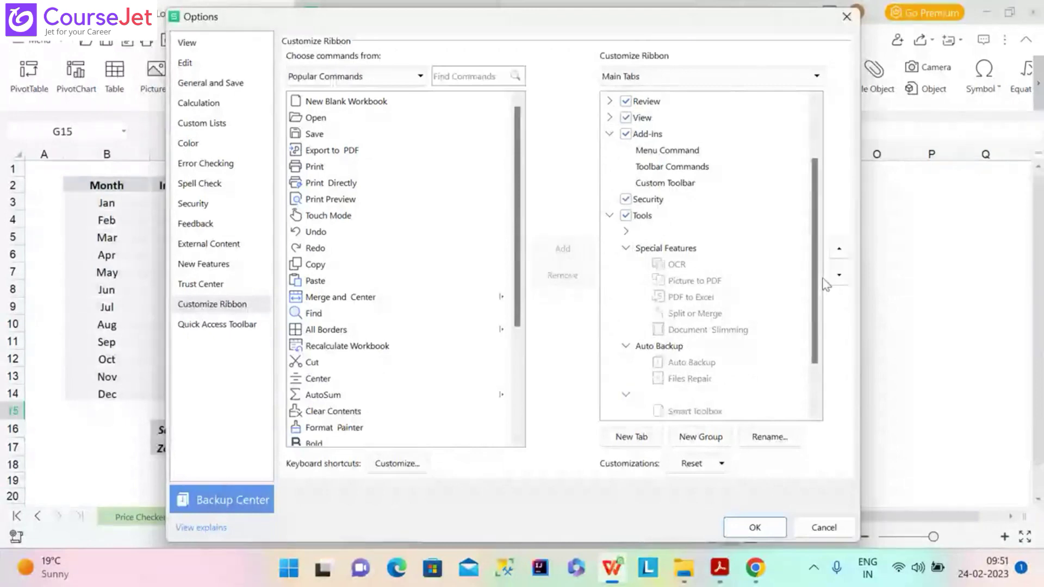
scroll(821, 313, down, 1)
scroll(664, 380, down, 1)
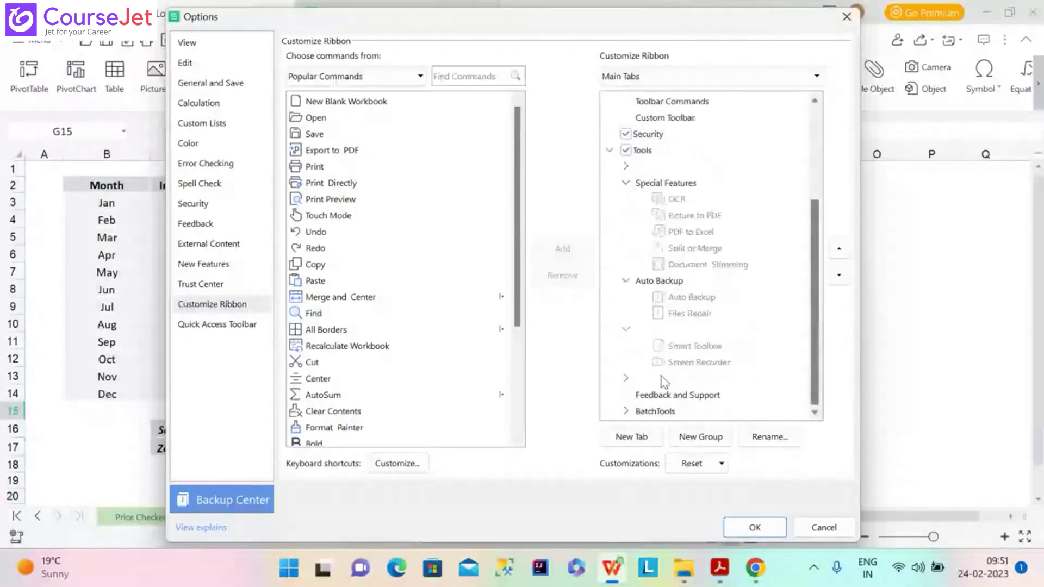
click(626, 411)
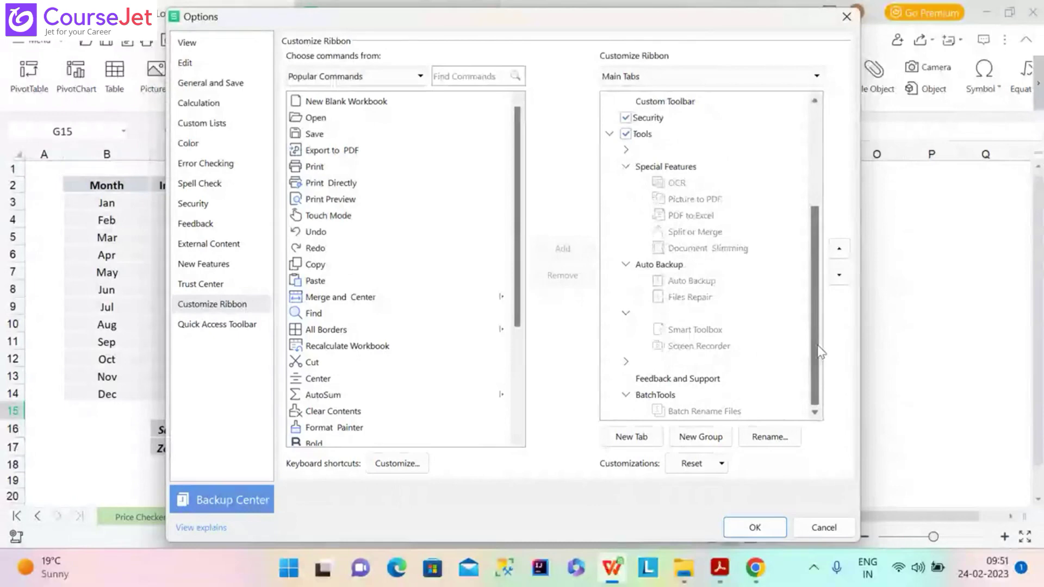
drag(820, 352, 819, 248)
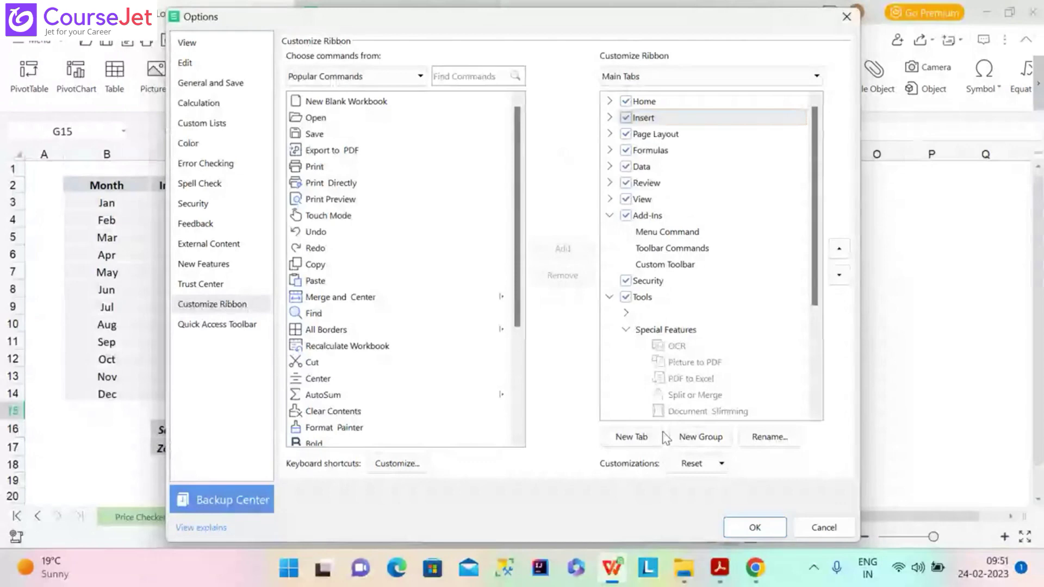
click(754, 528)
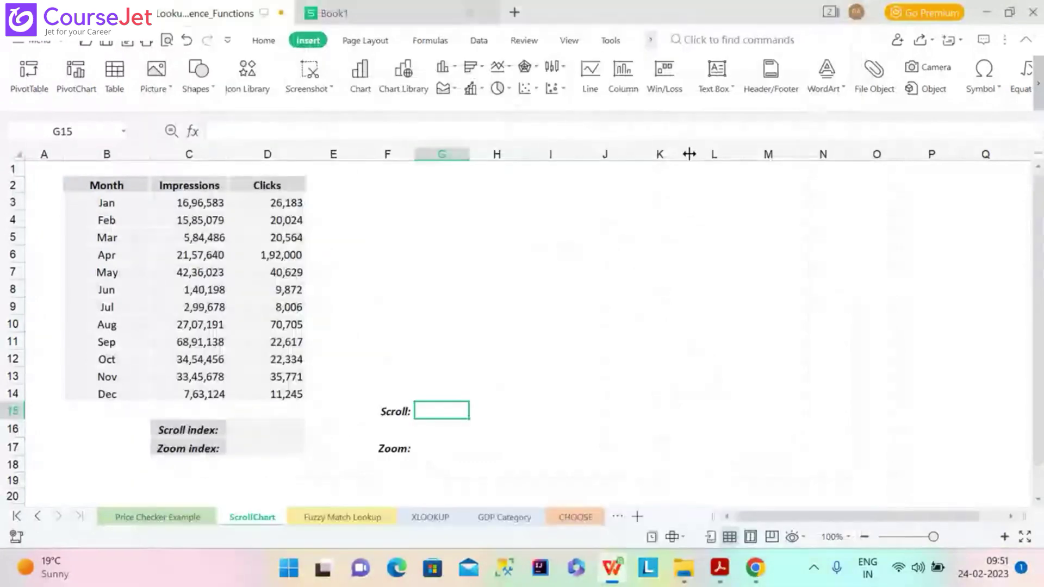